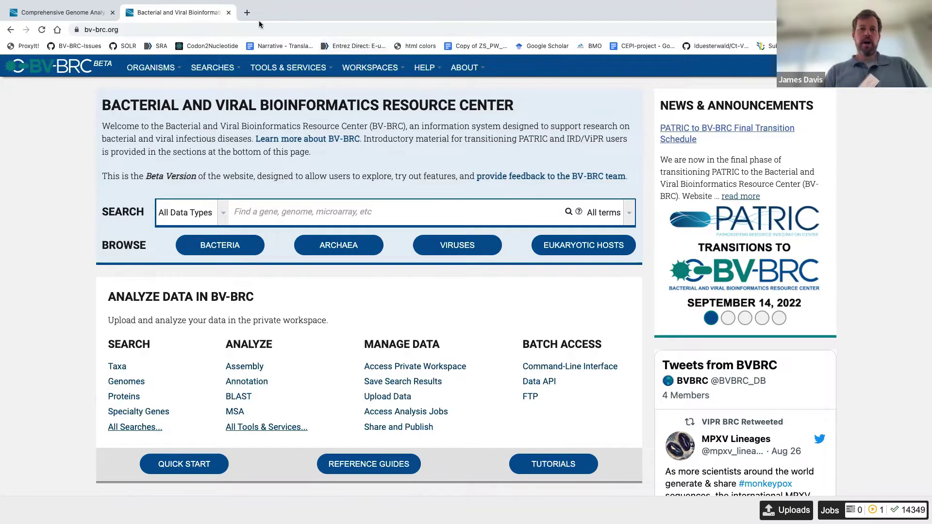
# From the BV-BRC home page, open the Comprehensive Genome Analysis folder in the public BV-BRC Workshop workspace
pyautogui.click(104, 8)
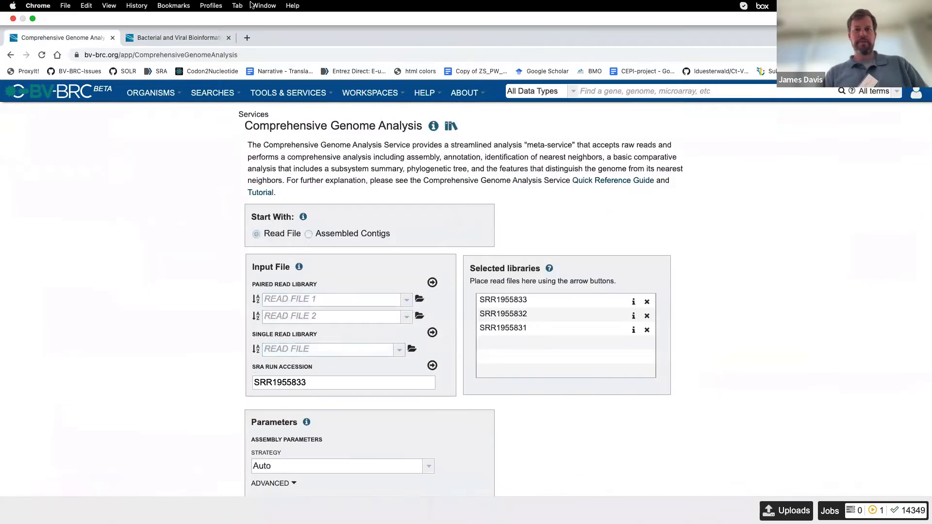
pyautogui.click(208, 38)
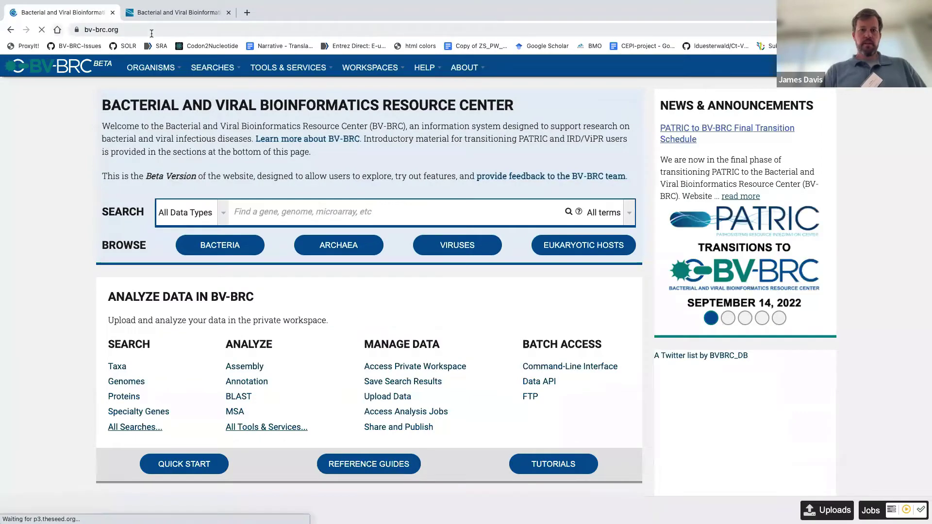
pyautogui.click(153, 16)
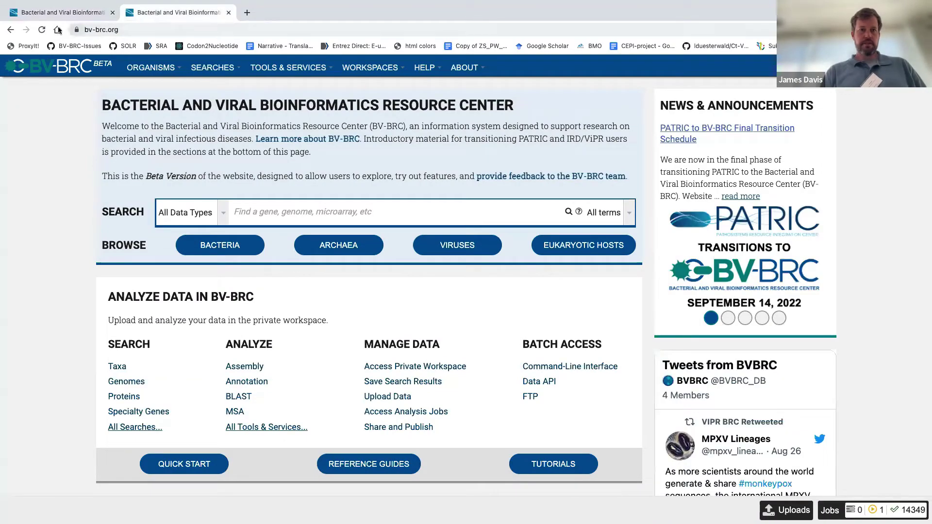
pyautogui.click(362, 72)
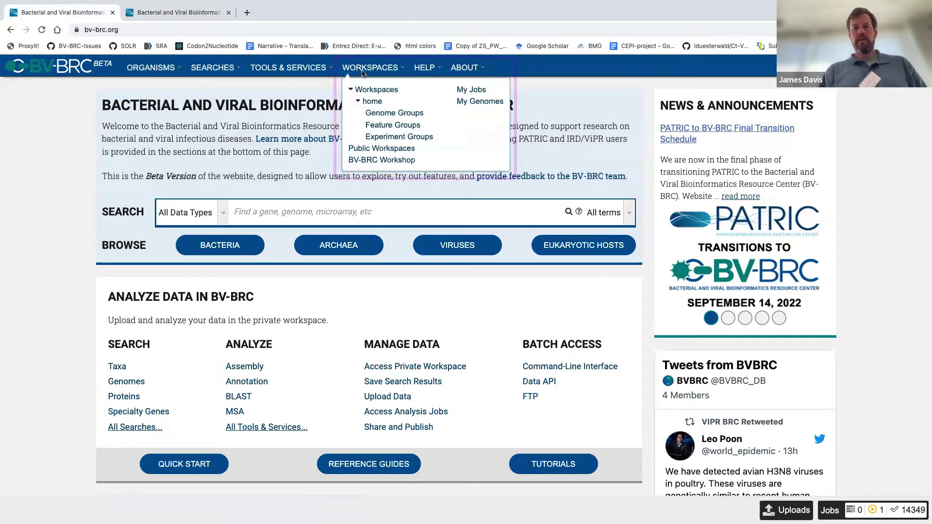
pyautogui.click(383, 160)
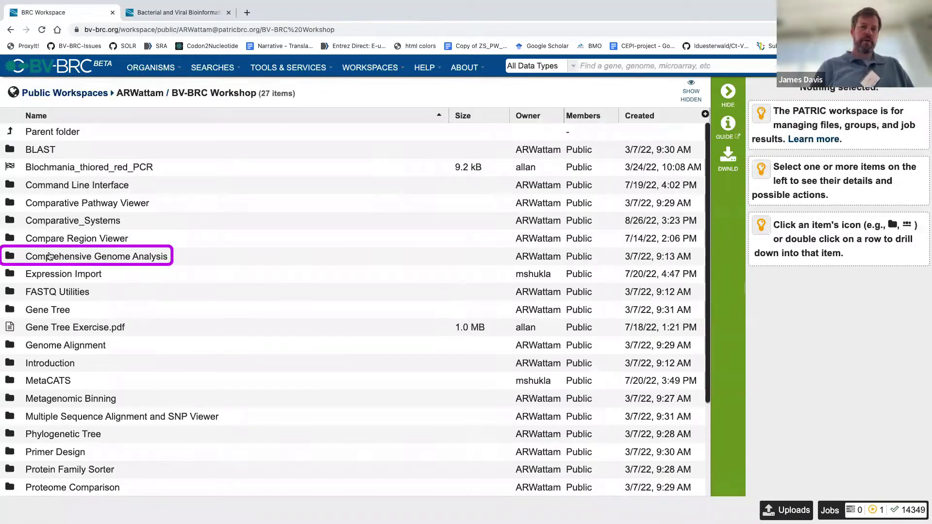
pyautogui.click(10, 256)
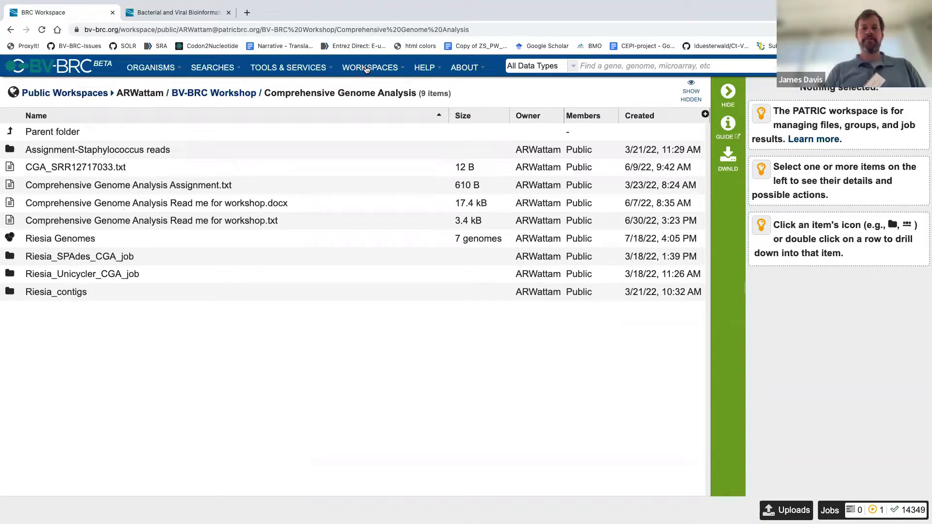
# Copy the accession SRR12717033 from the path of CGA_SRR12717033.txt and open the Comprehensive Genome Analysis service
pyautogui.click(58, 175)
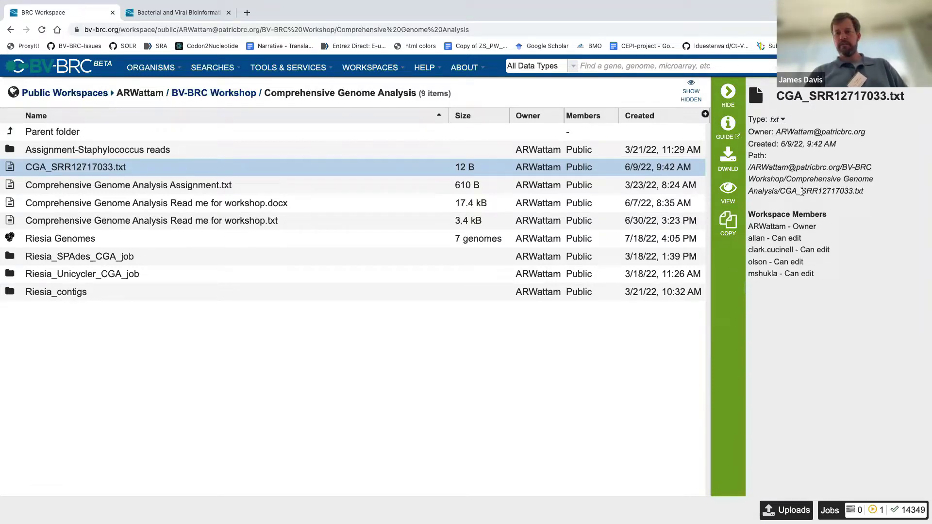
pyautogui.moveTo(801, 191); pyautogui.dragTo(853, 190)
pyautogui.press('super+c')
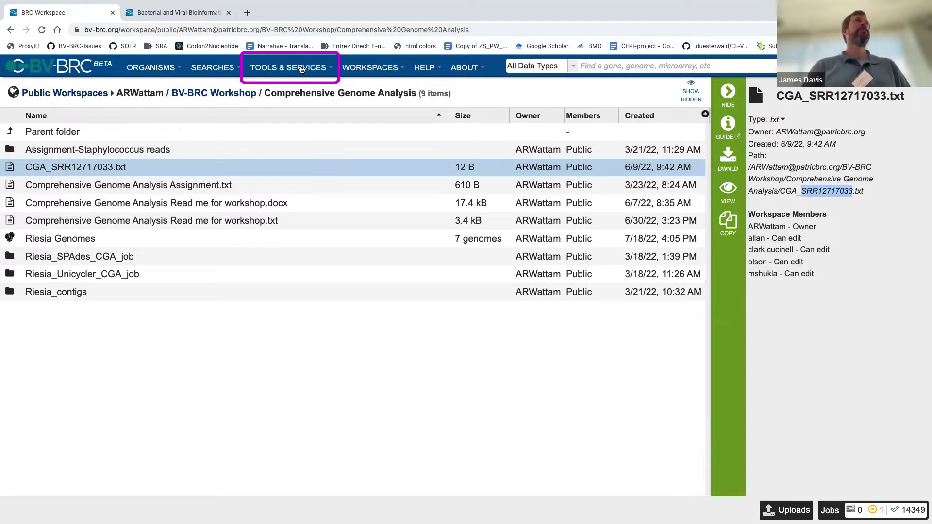
pyautogui.click(301, 69)
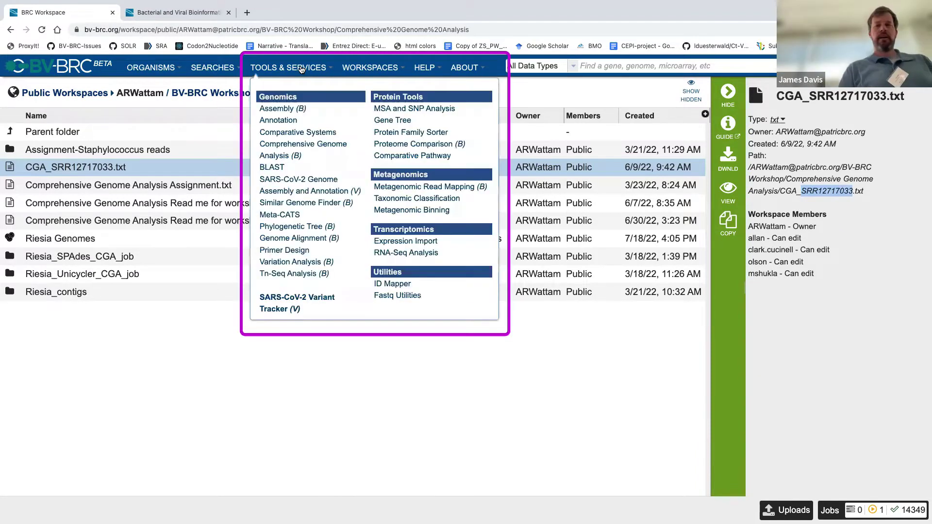
pyautogui.click(289, 147)
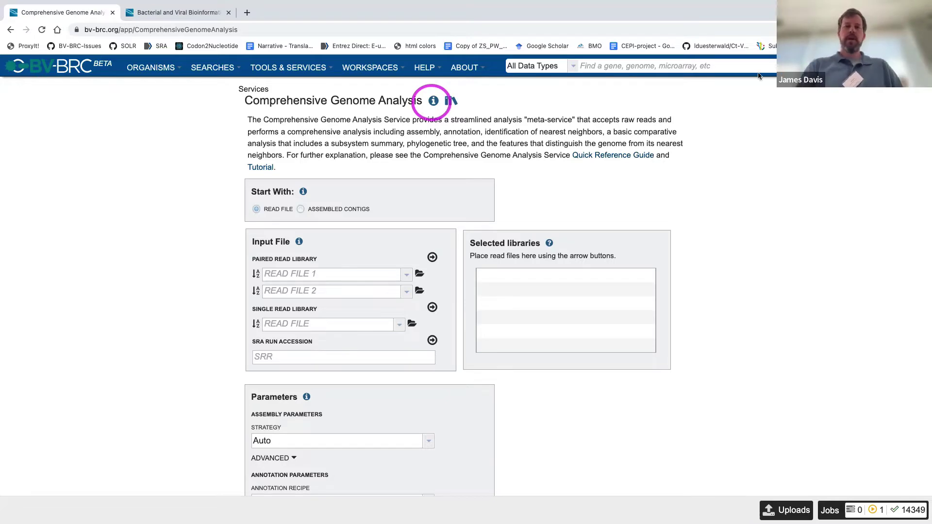
# Read the service's overview help and its list of related guides, and close it
pyautogui.click(433, 100)
pyautogui.scroll(-2, 436, 266)
pyautogui.scroll(2, 432, 263)
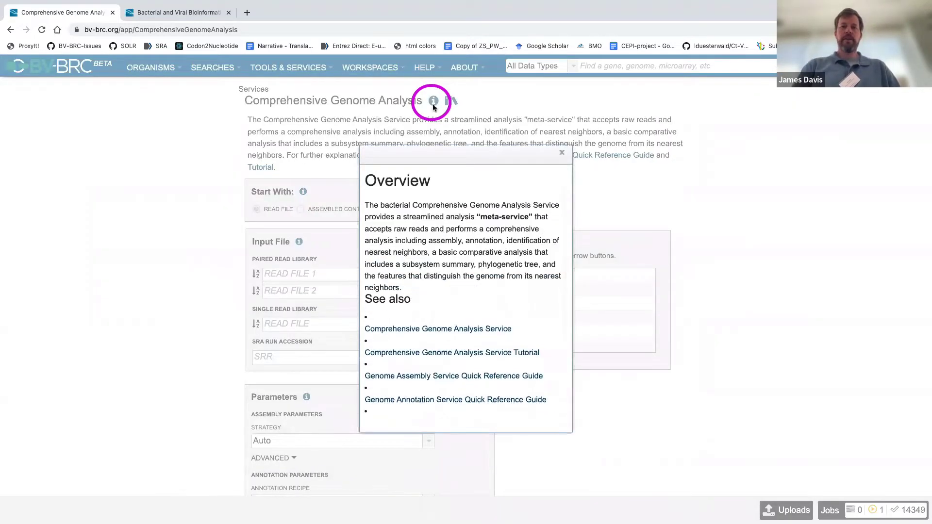
pyautogui.scroll(-2, 429, 262)
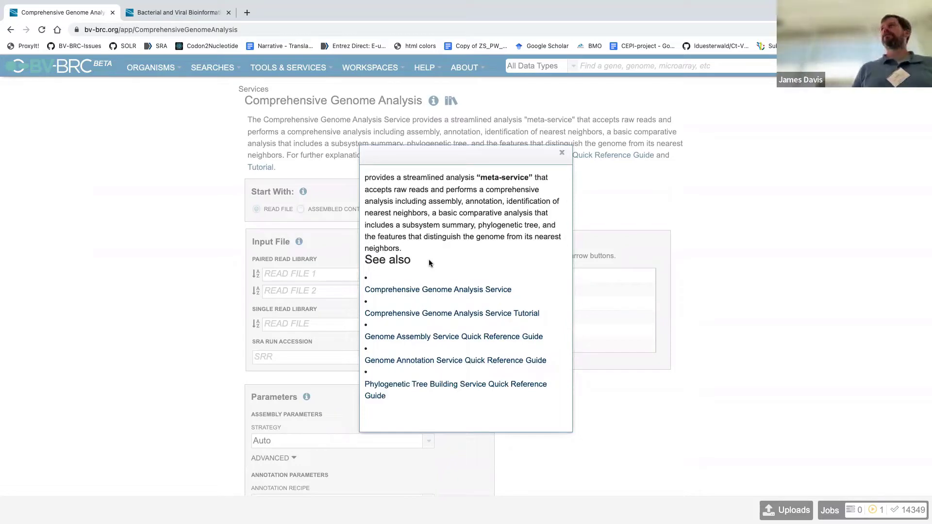
pyautogui.click(562, 152)
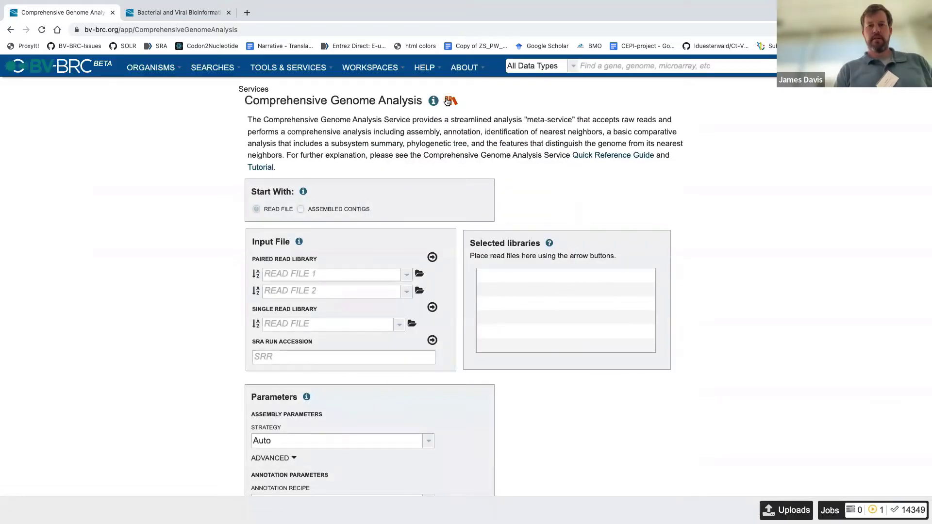
# Open the Comprehensive Genome Analysis service tutorial and look through its submission and job results sections
pyautogui.click(450, 100)
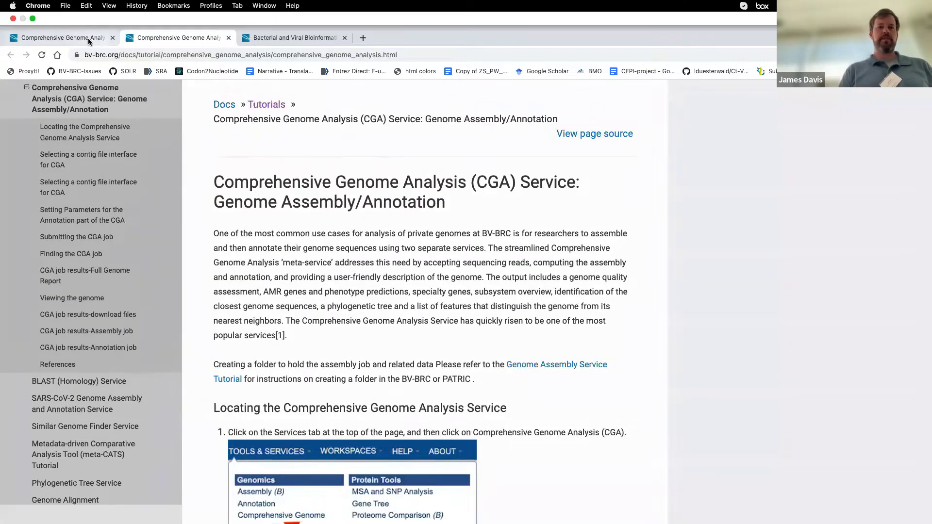
pyautogui.click(99, 39)
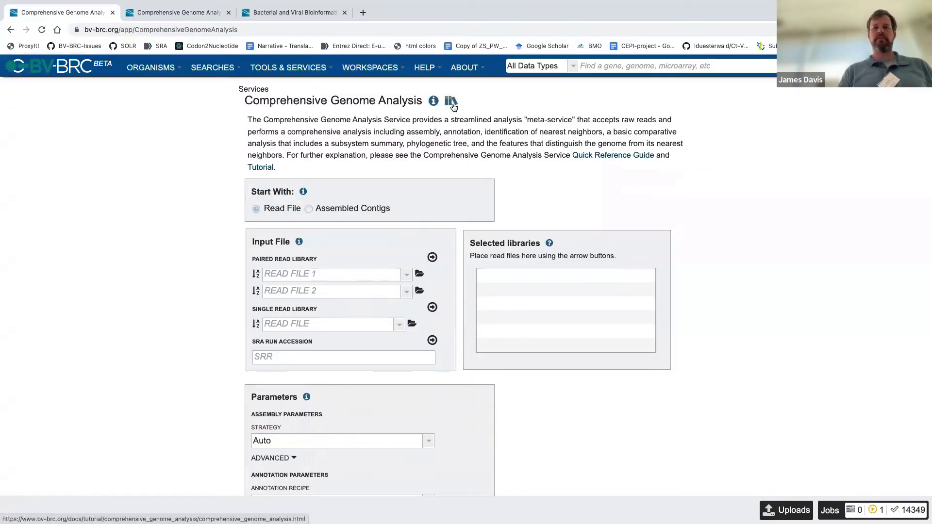
pyautogui.click(452, 103)
pyautogui.scroll(-20, 452, 103)
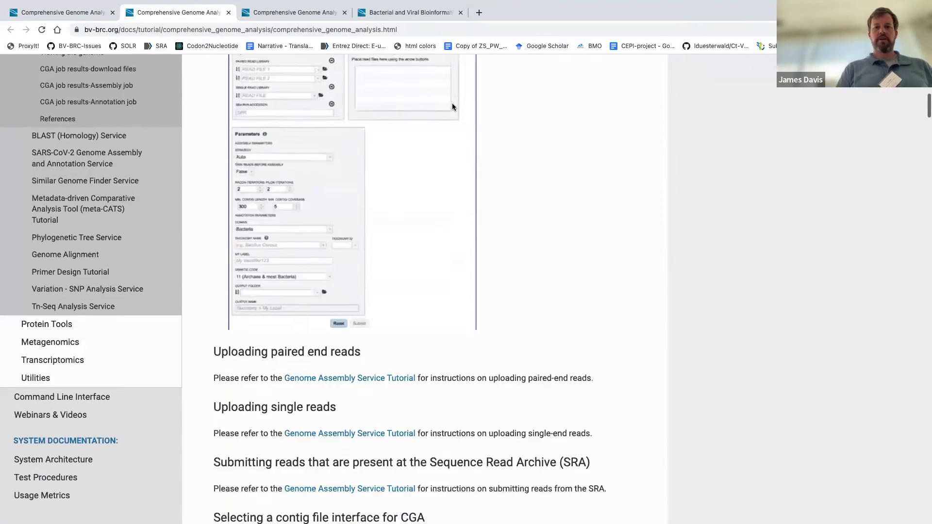
pyautogui.scroll(-15, 452, 103)
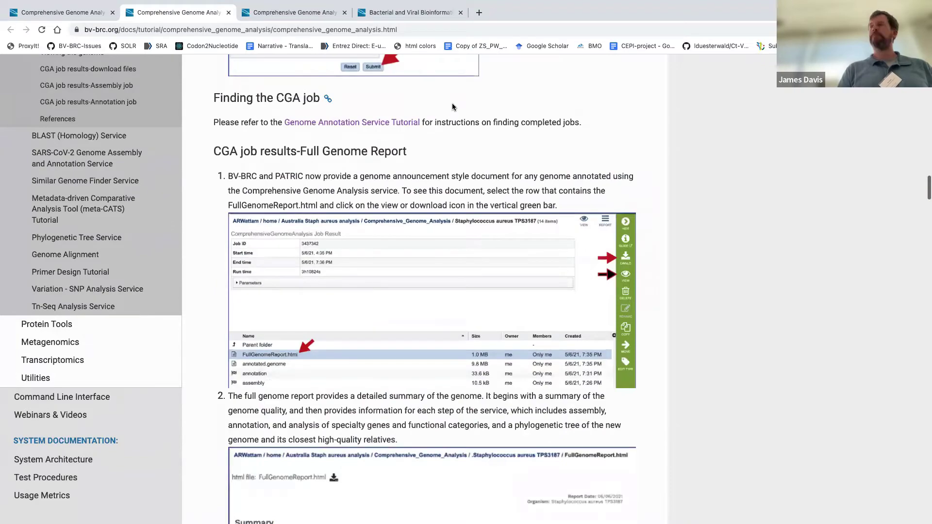
pyautogui.scroll(-4, 452, 103)
pyautogui.scroll(-15, 452, 103)
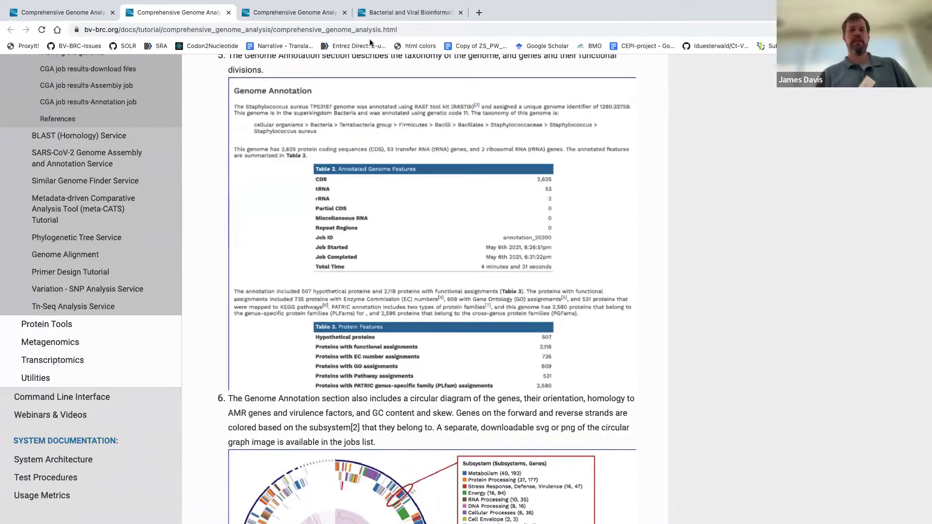
# Return to the service form, preview the Assembled Contigs starting option and switch back to Read File
pyautogui.moveTo(172, 5)
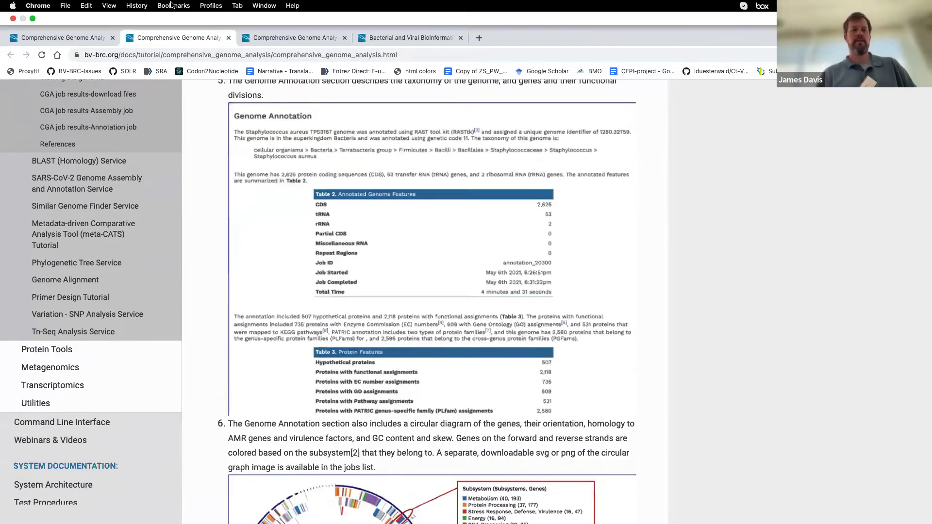
pyautogui.click(41, 36)
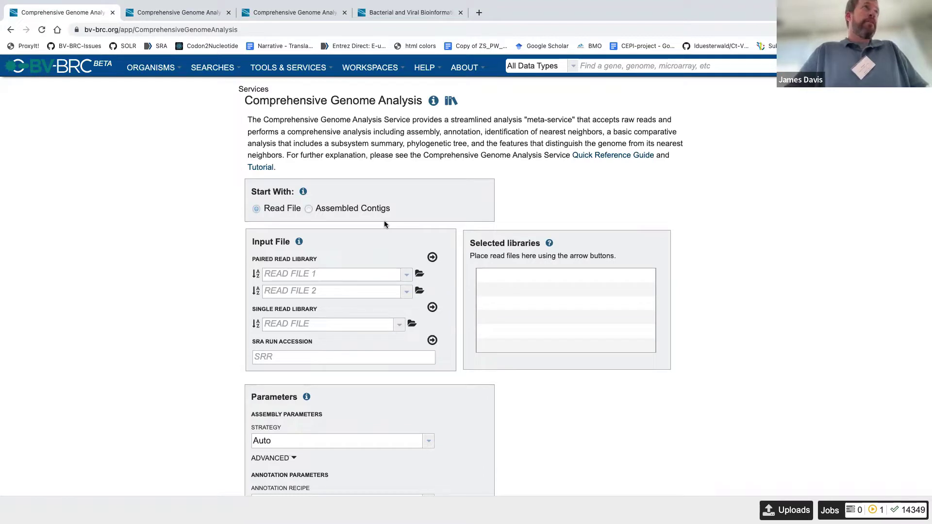
pyautogui.click(309, 211)
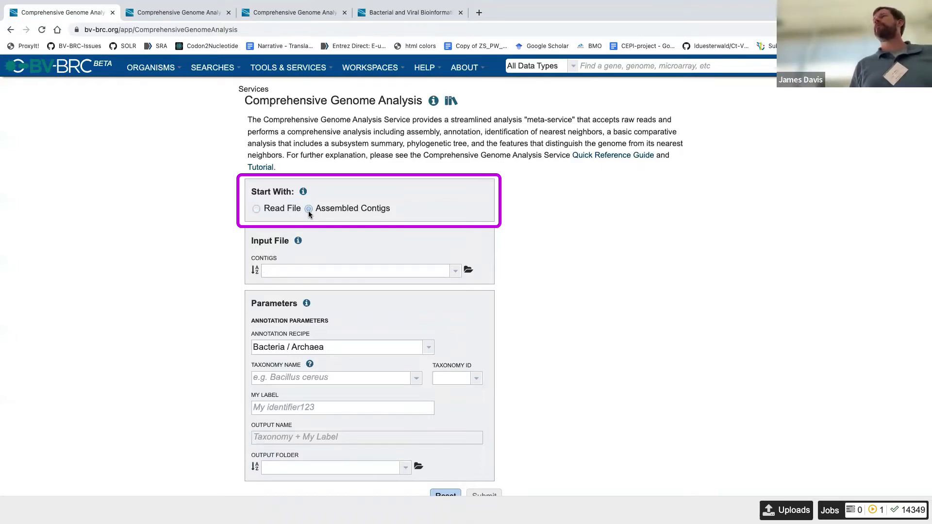
pyautogui.click(255, 210)
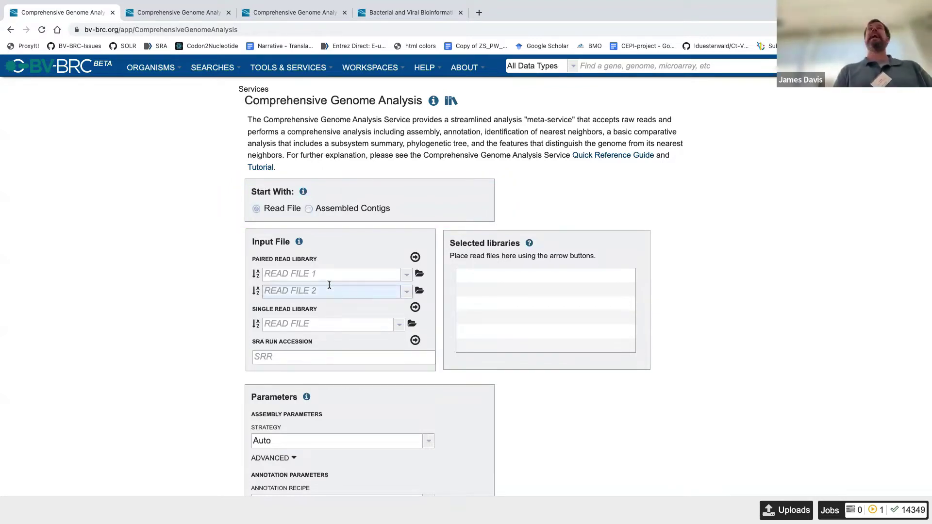
# Browse the public workspaces in the file chooser for the first paired read file and close it without a selection
pyautogui.click(420, 276)
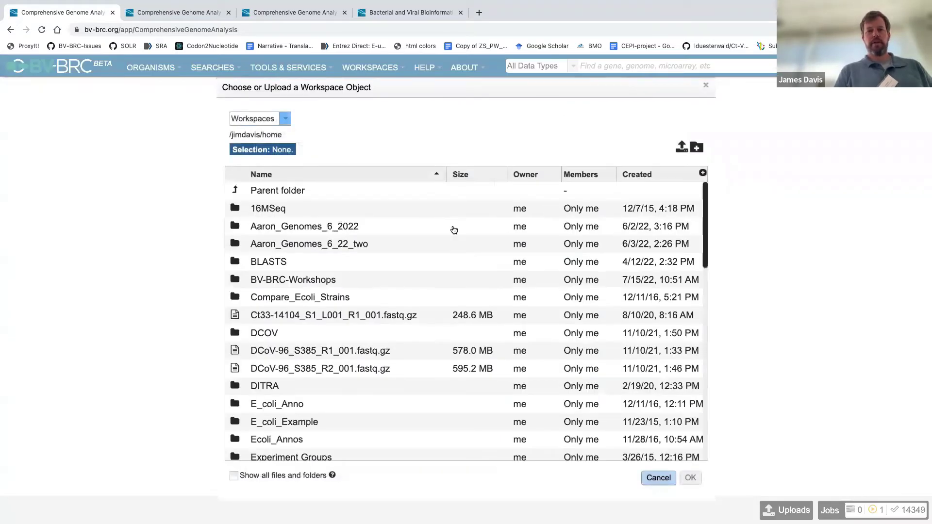
pyautogui.click(285, 119)
pyautogui.click(262, 144)
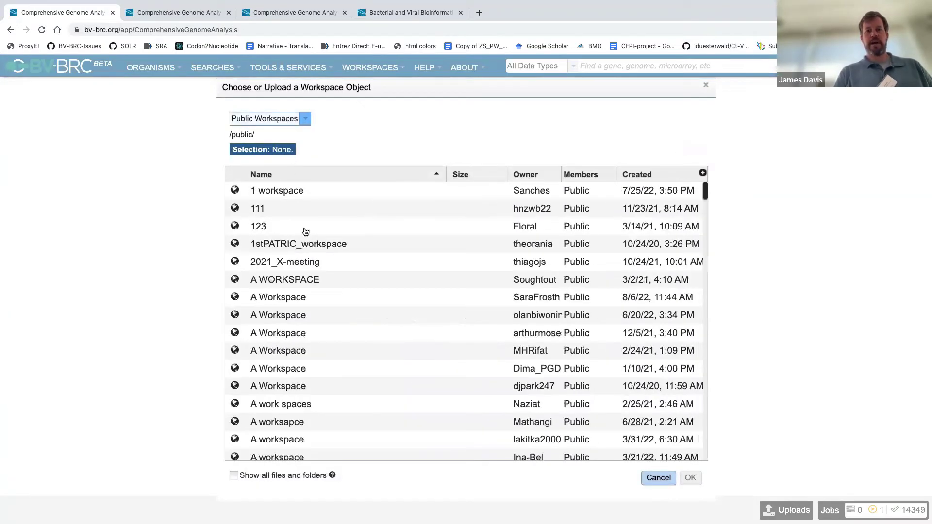
pyautogui.scroll(-4, 305, 232)
pyautogui.scroll(-8, 305, 231)
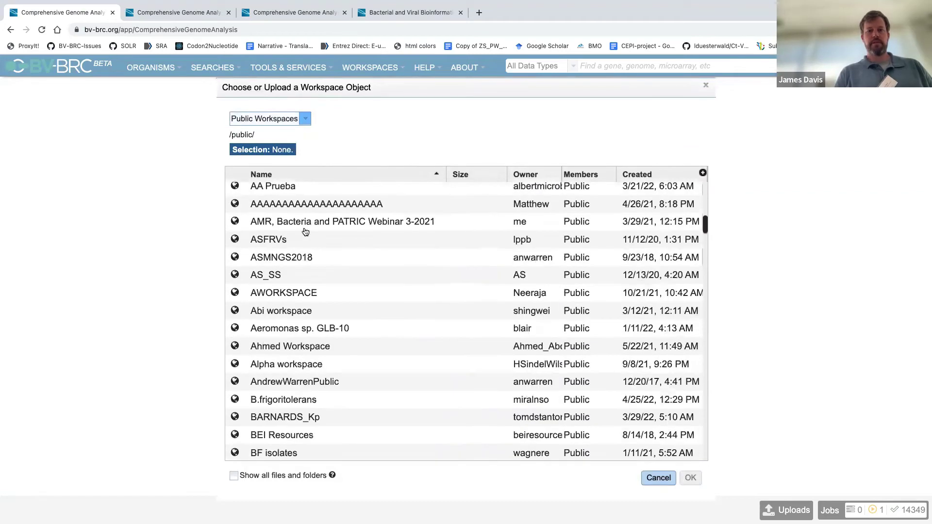
pyautogui.scroll(8, 303, 233)
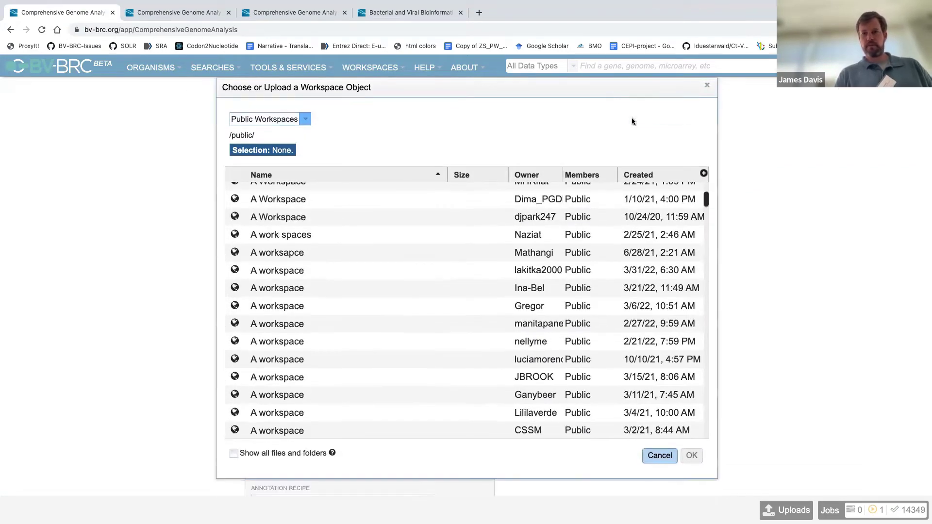
pyautogui.click(706, 88)
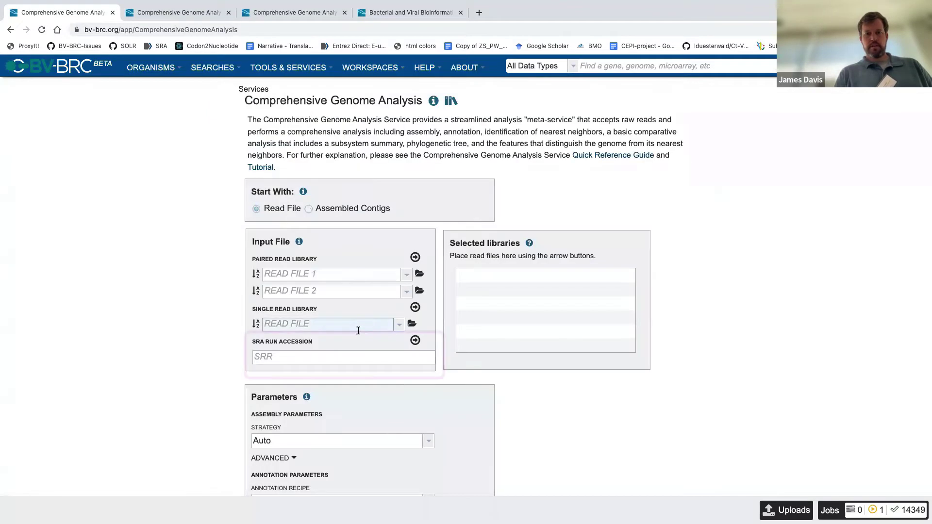
# Enter SRR12717033 as the SRA run accession and add it to the selected libraries
pyautogui.click(339, 356)
pyautogui.press('super+v')
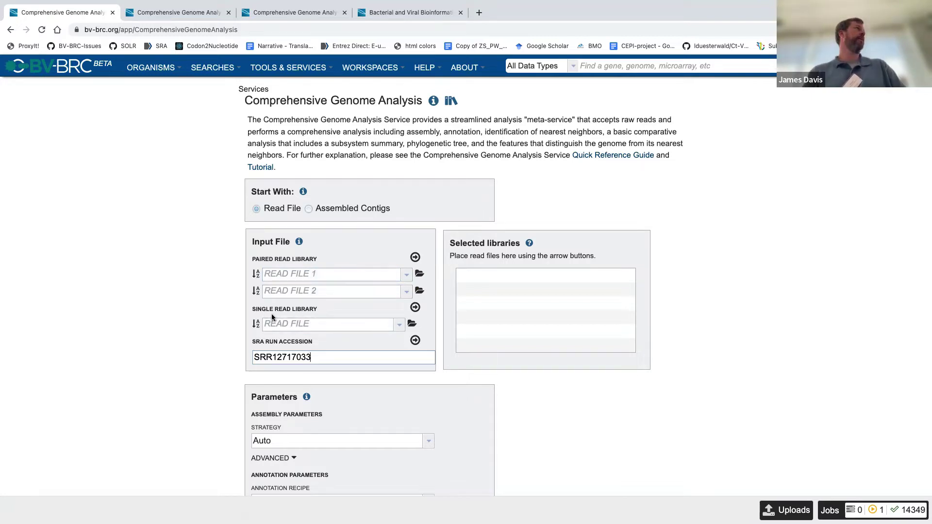
pyautogui.click(415, 339)
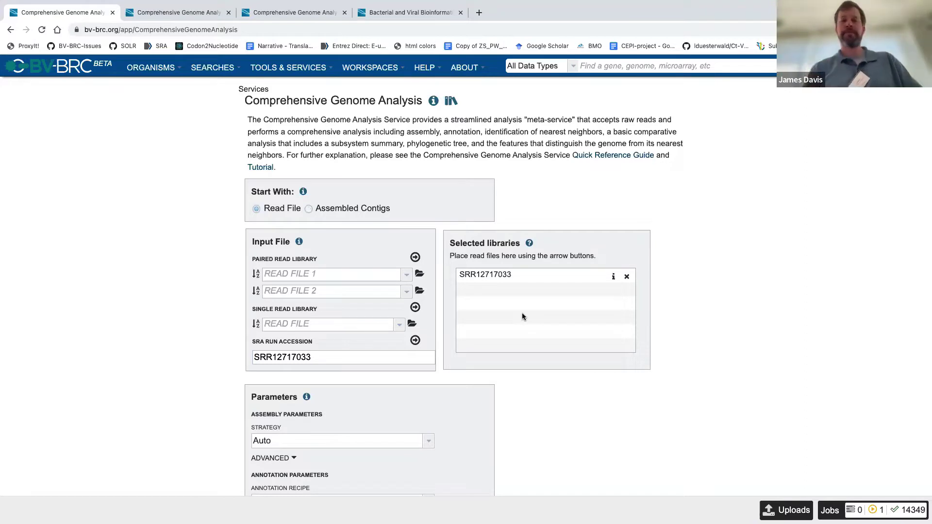
# Review the available assembly strategy options in the parameters
pyautogui.scroll(-3, 523, 316)
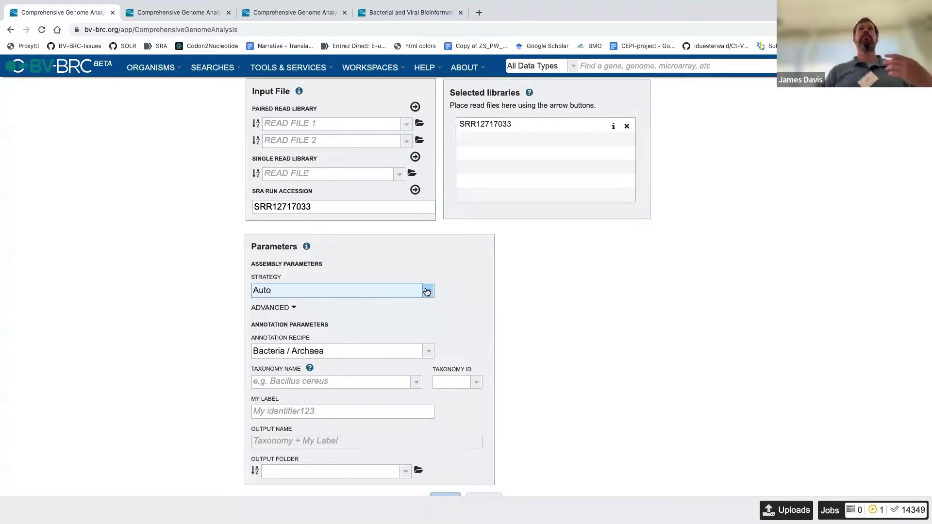
pyautogui.click(427, 291)
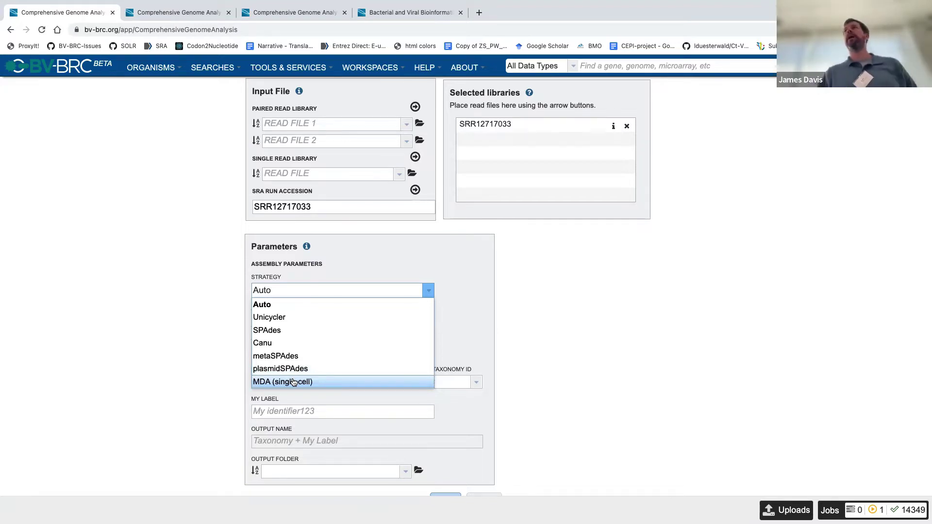
pyautogui.click(220, 276)
# Set the taxonomy name in the annotation parameters to the species Candidatus Riesia pediculicola
pyautogui.scroll(-1, 327, 272)
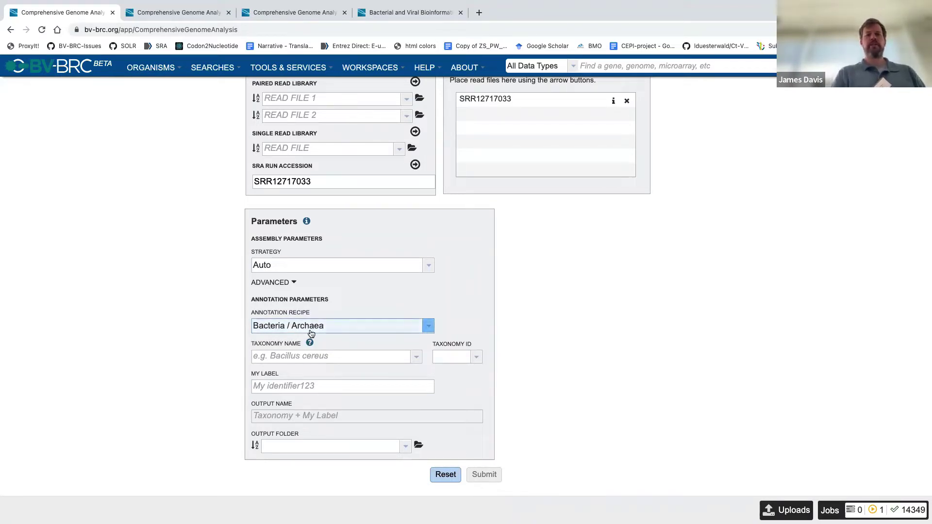
pyautogui.click(297, 355)
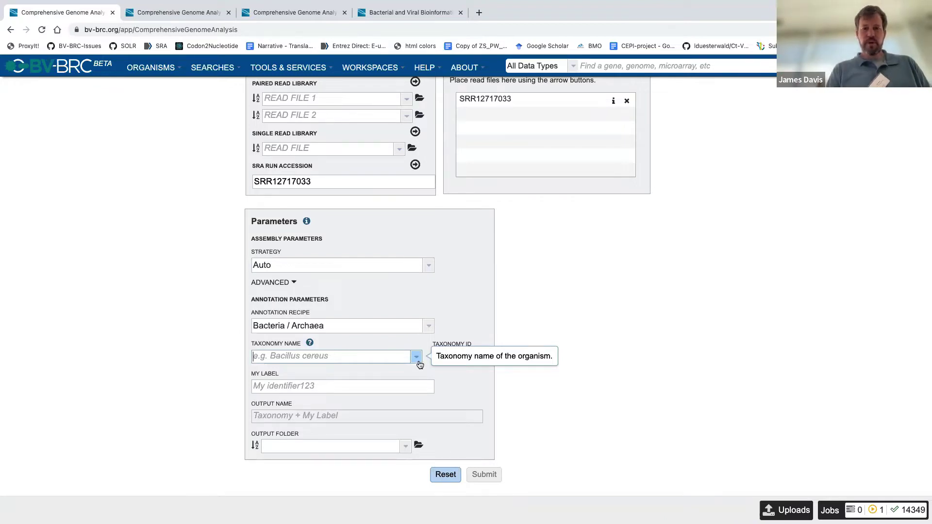
pyautogui.write('C')
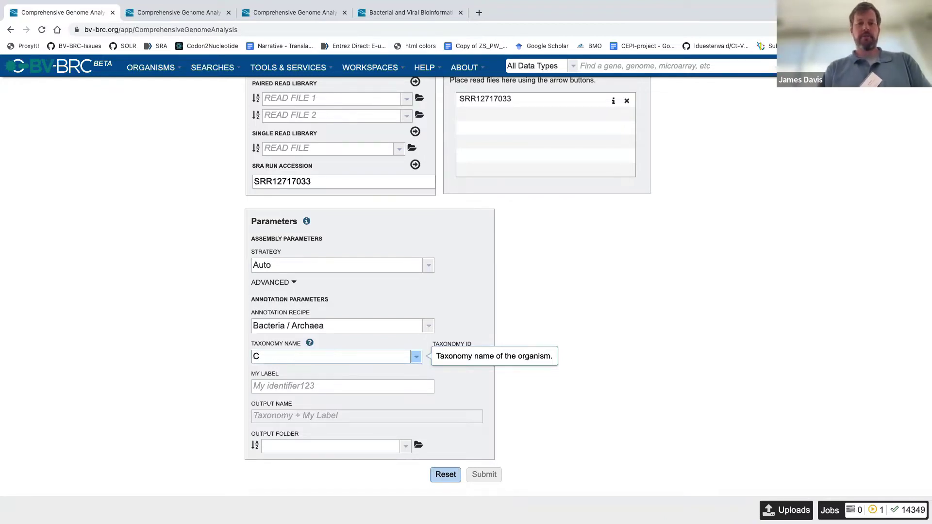
pyautogui.write('and')
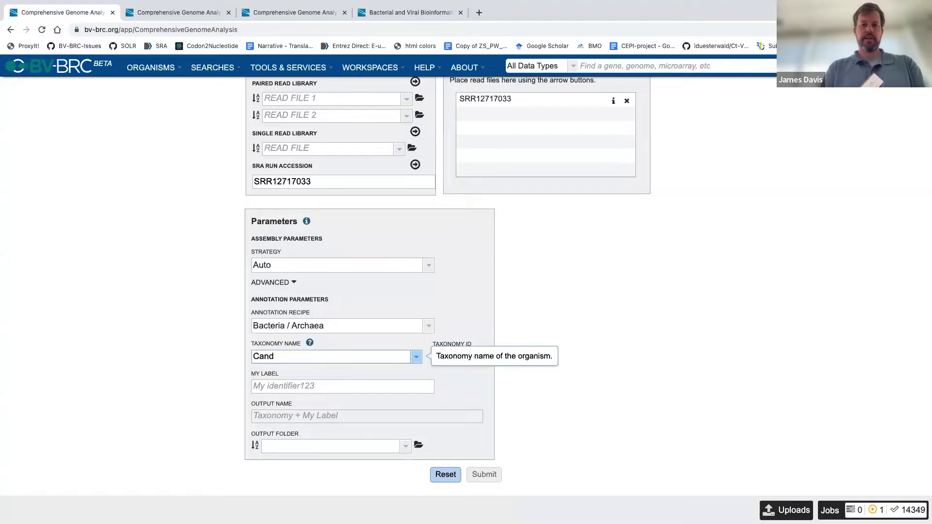
pyautogui.write('idatus Ries')
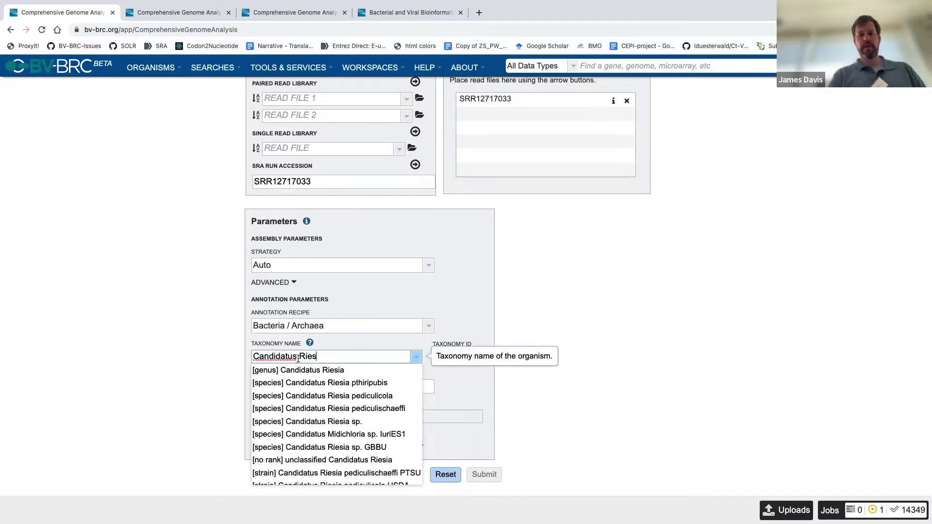
pyautogui.click(329, 396)
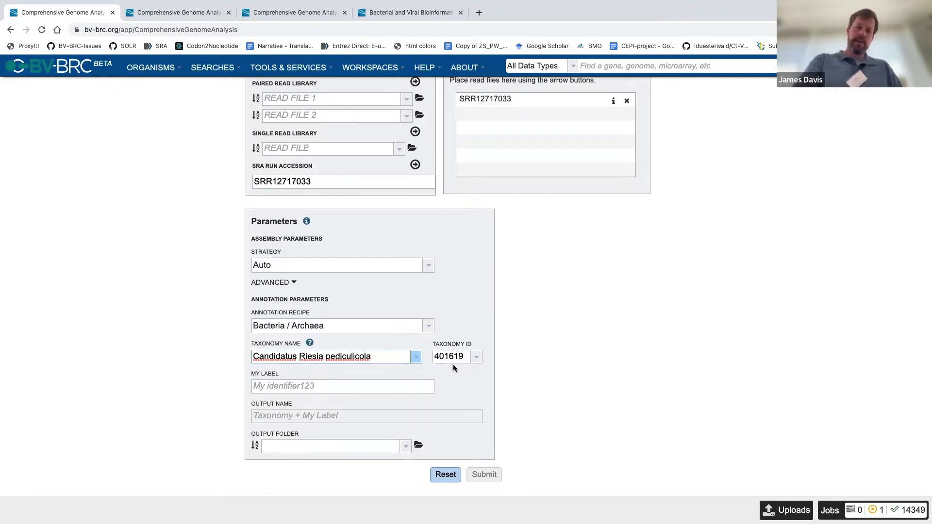
# Label the genome analysis job UVA-2
pyautogui.click(374, 385)
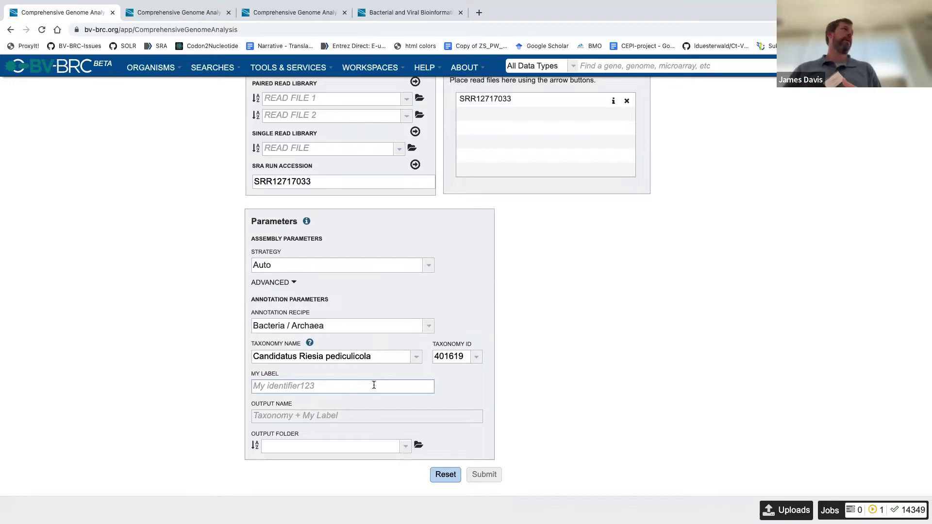
pyautogui.click(374, 385)
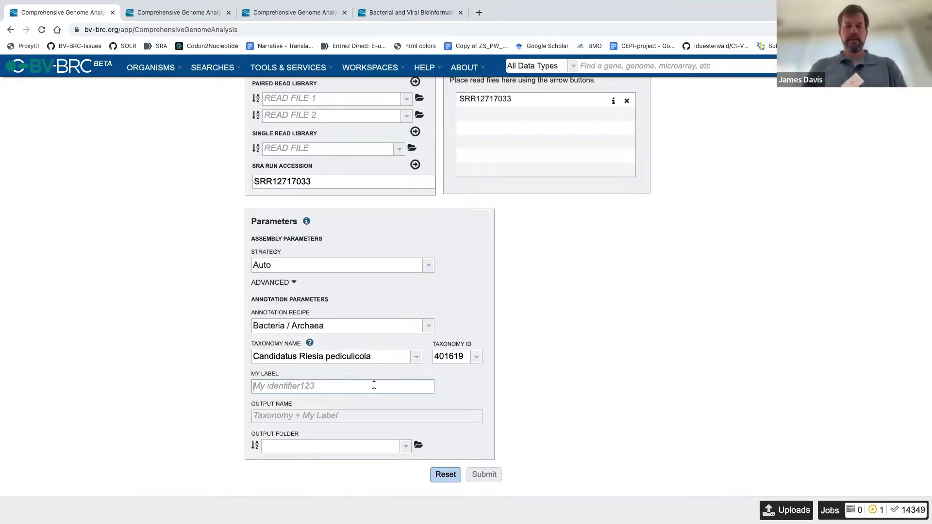
pyautogui.write('UVA-2')
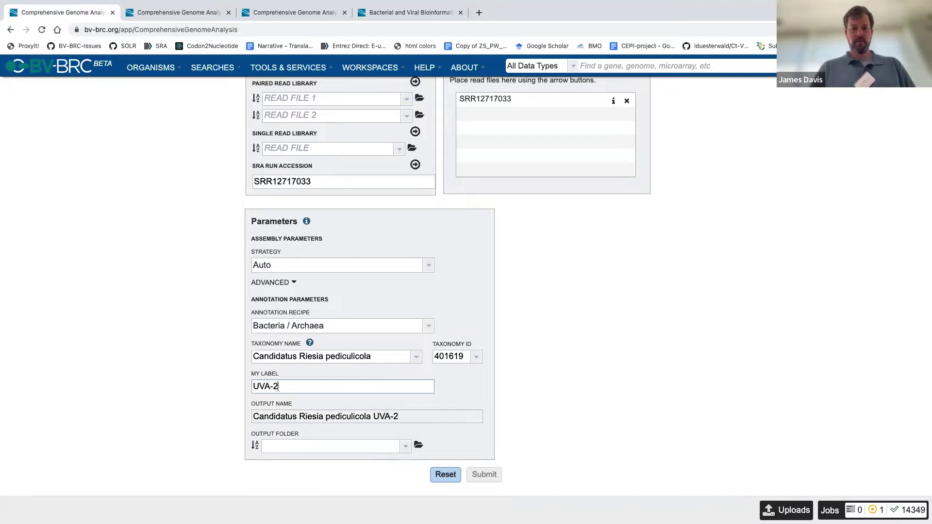
# Choose the UVA-Aug-2022 folder inside BV-BRC-Workshops as the output folder and submit the analysis job
pyautogui.click(419, 445)
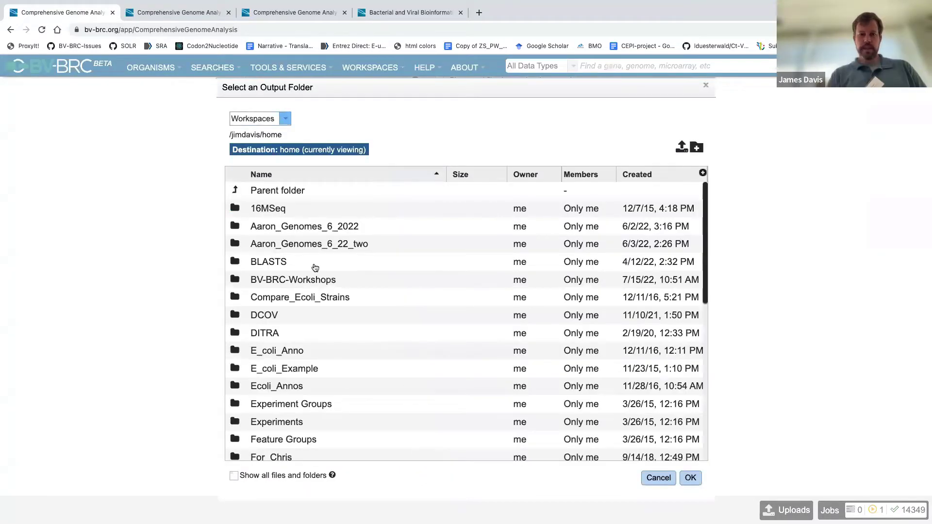
pyautogui.doubleClick(297, 279)
pyautogui.doubleClick(271, 225)
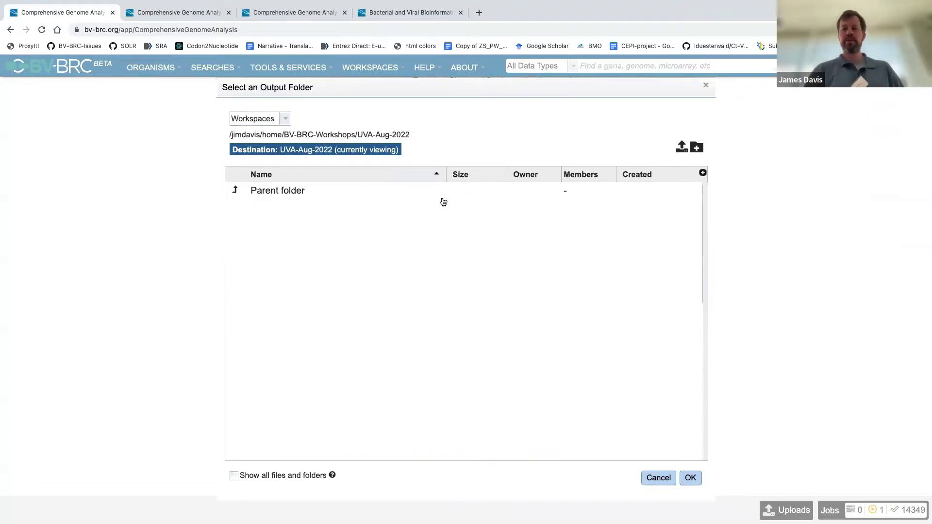
pyautogui.click(689, 478)
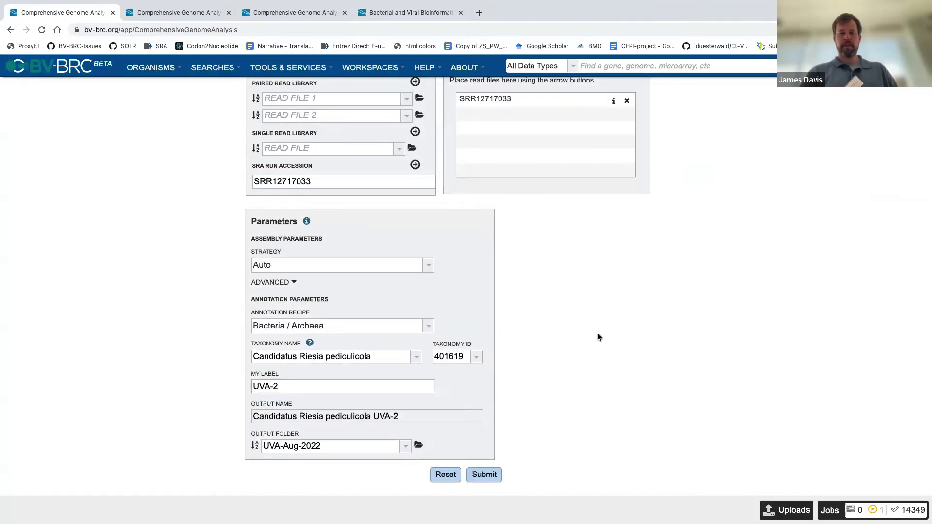
pyautogui.click(479, 474)
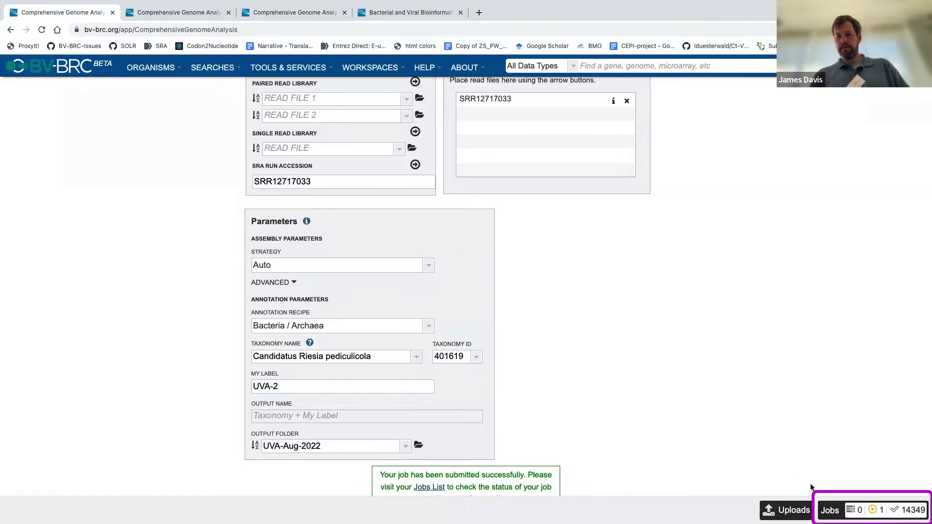
# Open the job status list and look through the submitted, running and earlier jobs
pyautogui.click(830, 511)
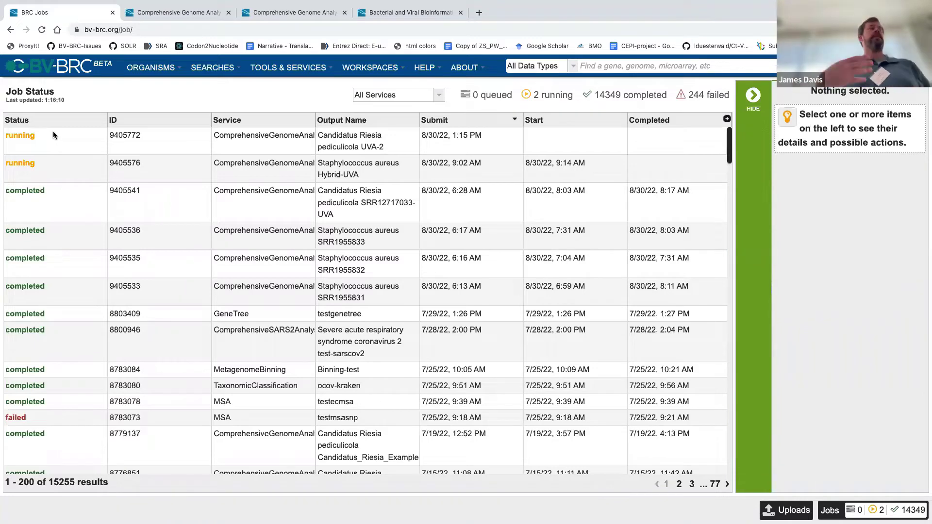
pyautogui.scroll(-6, 54, 135)
pyautogui.scroll(1, 51, 136)
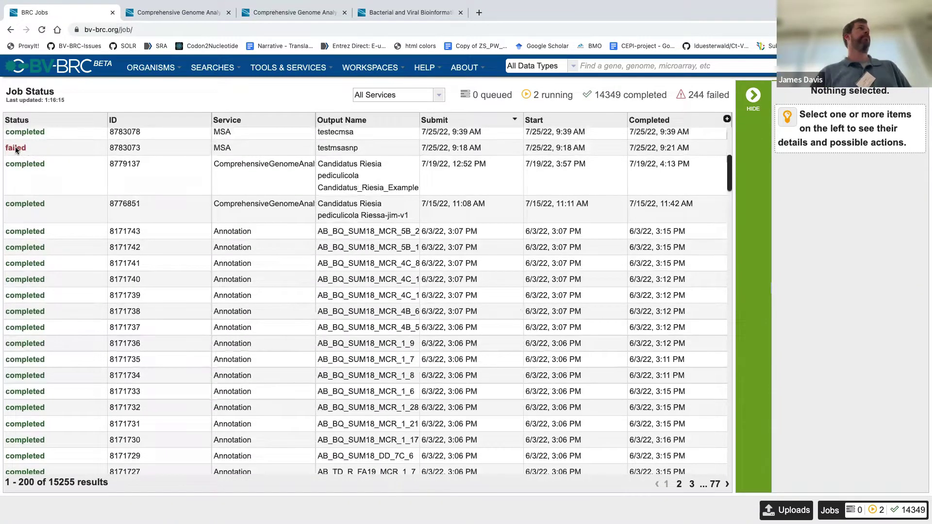
pyautogui.scroll(5, 16, 151)
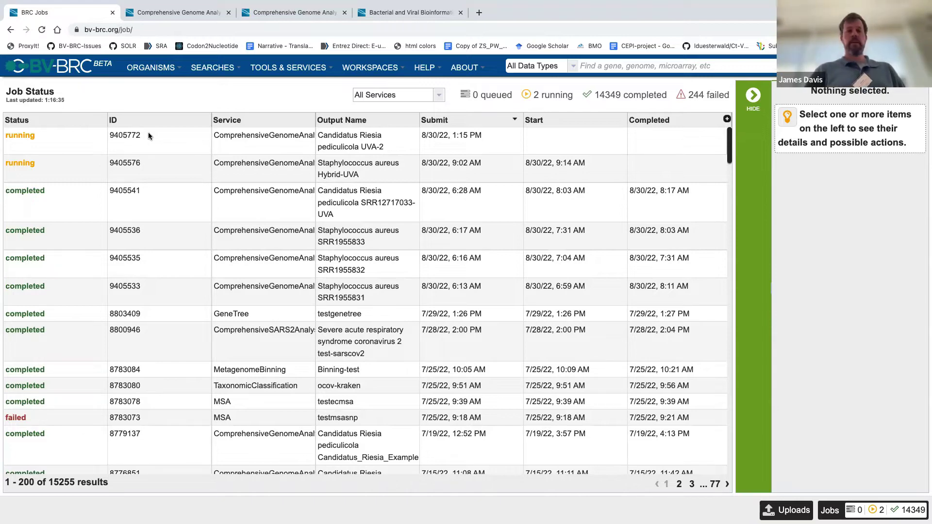
# Open an issue report for the failed MSA job testmsasnp, review its prefilled job information and close it without submitting
pyautogui.scroll(-1, 147, 132)
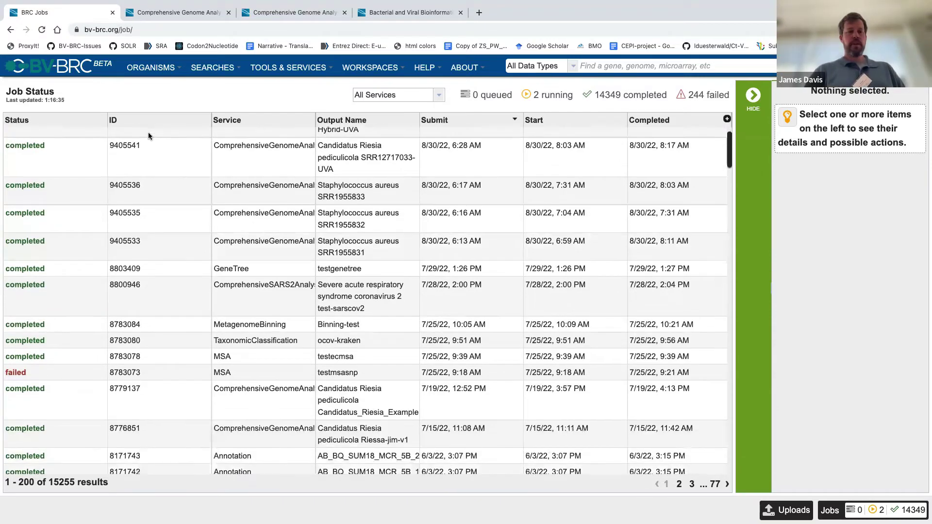
pyautogui.click(74, 370)
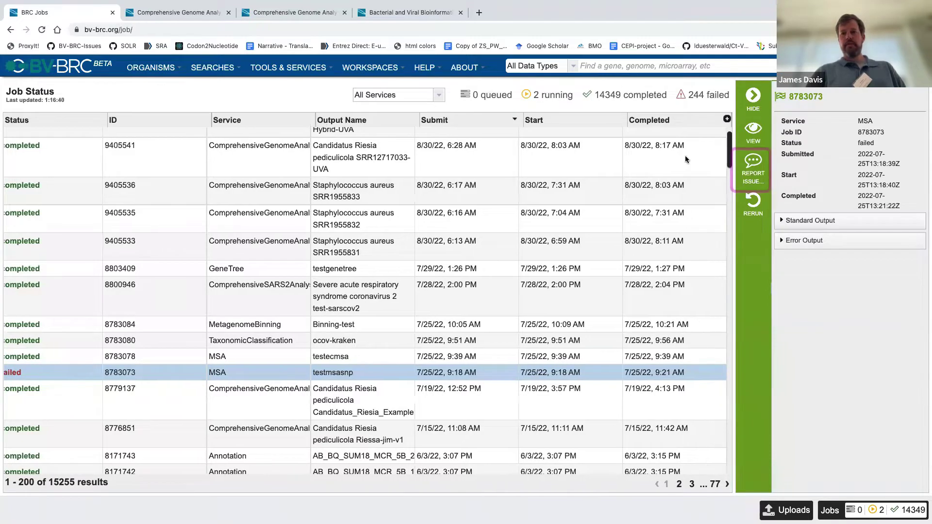
pyautogui.click(753, 165)
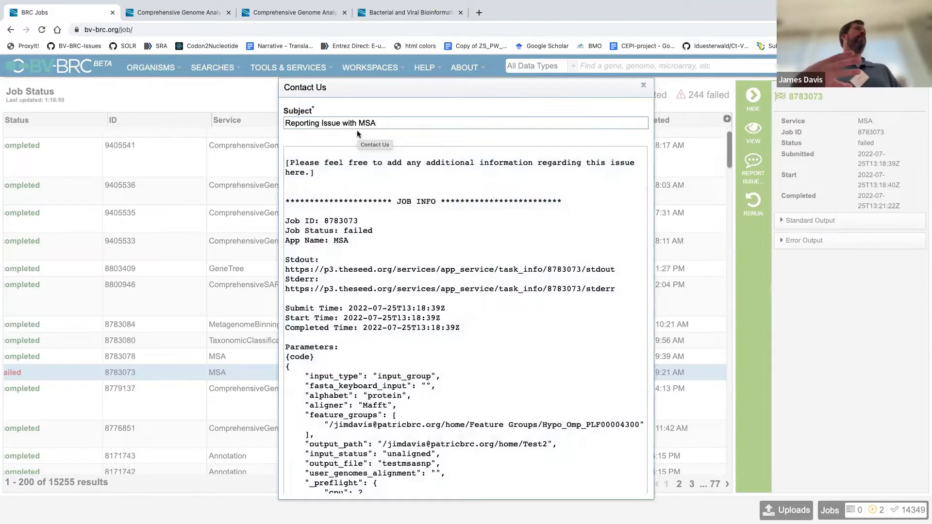
pyautogui.scroll(-3, 356, 130)
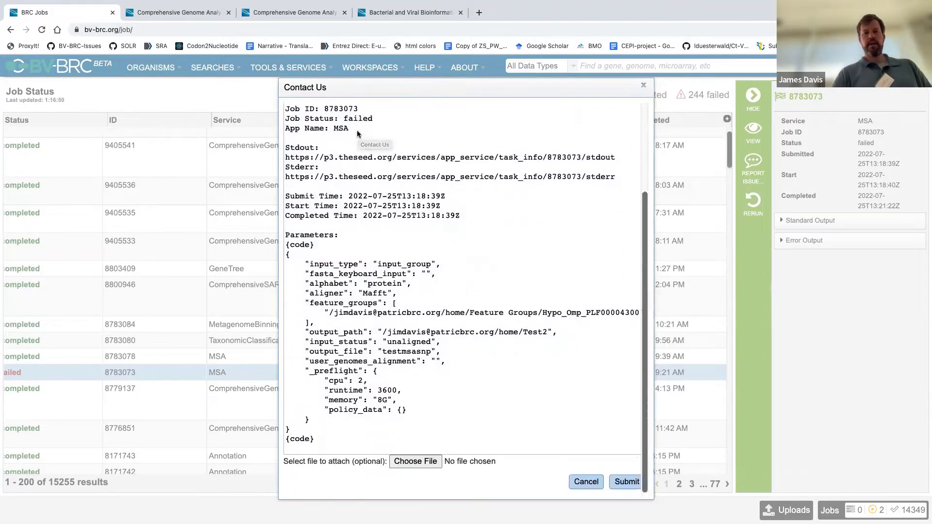
pyautogui.scroll(3, 423, 267)
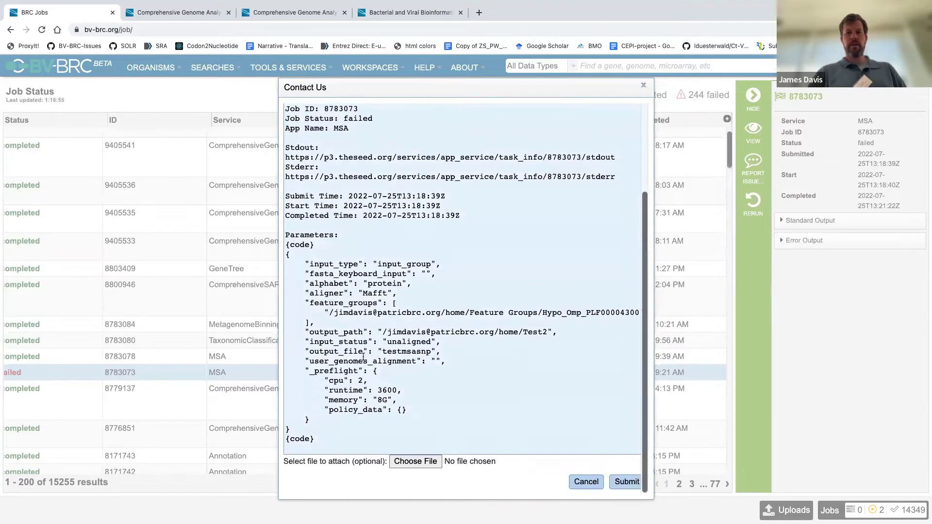
pyautogui.scroll(-3, 423, 268)
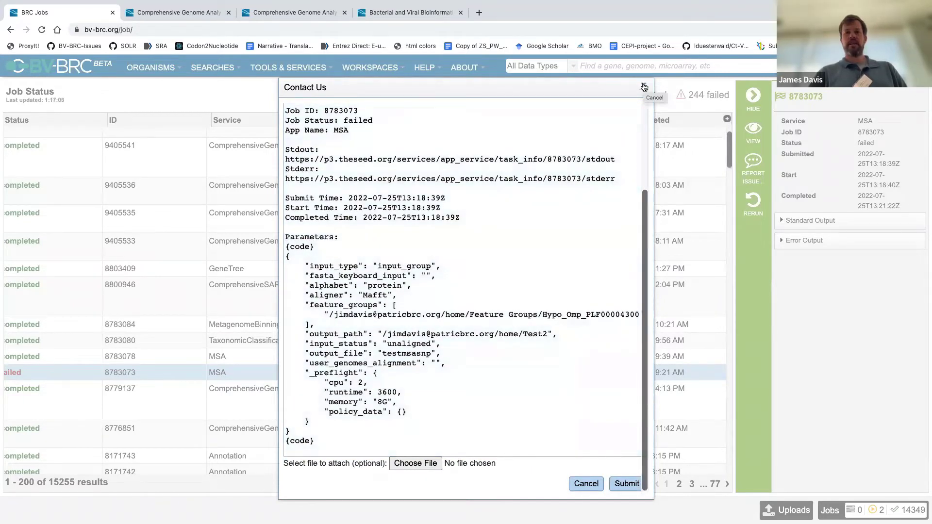
pyautogui.click(644, 86)
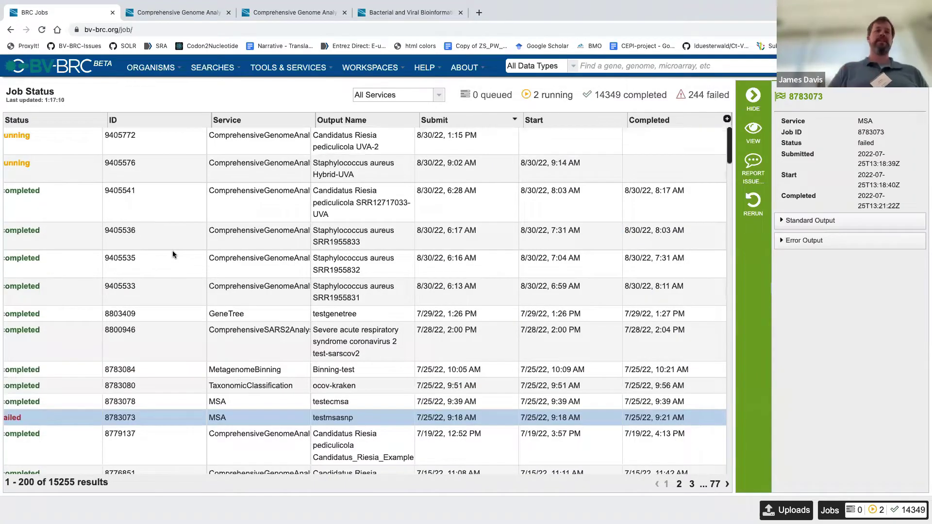
# Switch to the CGA-Presentation in PowerPoint and start the slide show from the Assembly Strategies slide
pyautogui.press('super+Tab')
pyautogui.click(86, 432)
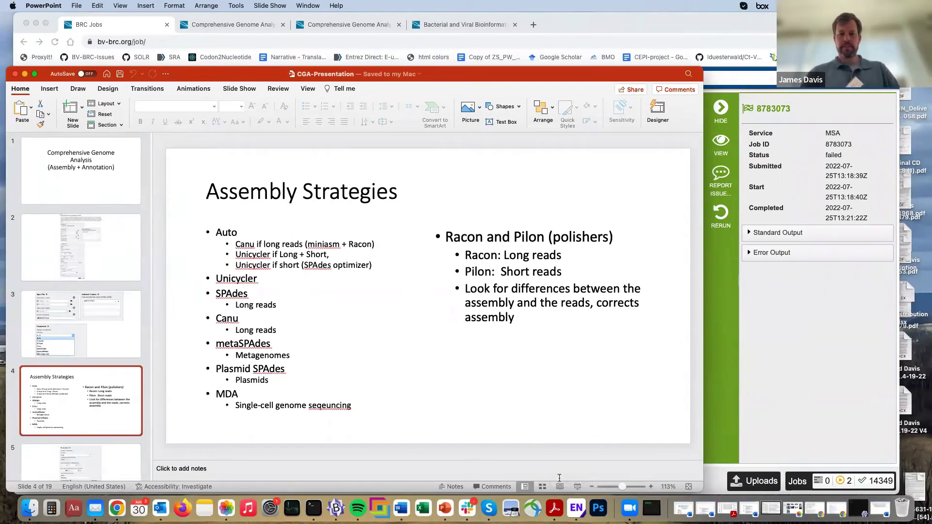
pyautogui.click(577, 486)
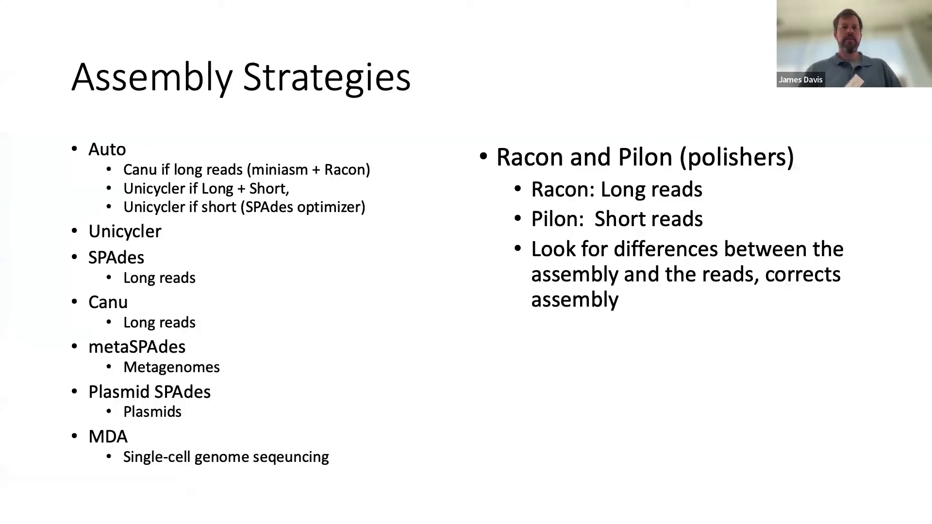
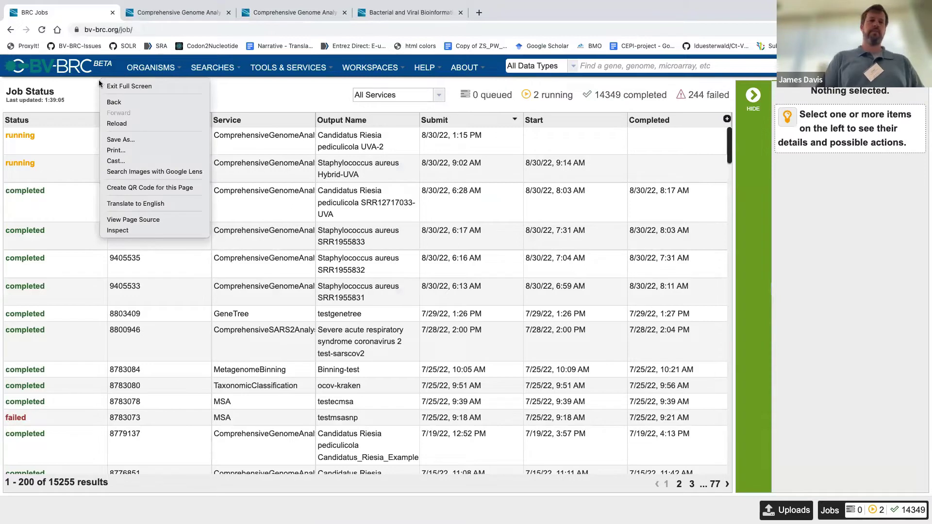
# Dismiss the context menu and view the details of the completed Candidatus Riesia pediculicola SRR12717033-UVA job in the job list
pyautogui.click(653, 177)
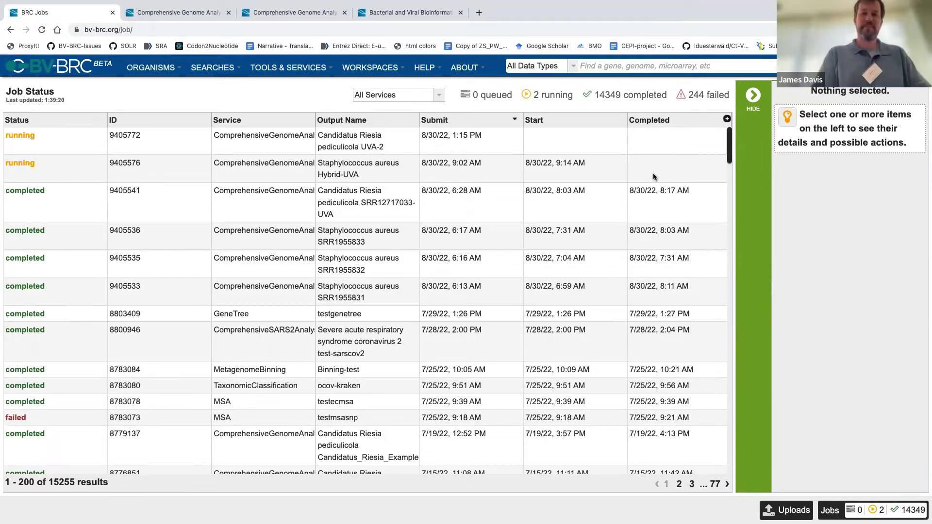
pyautogui.click(382, 202)
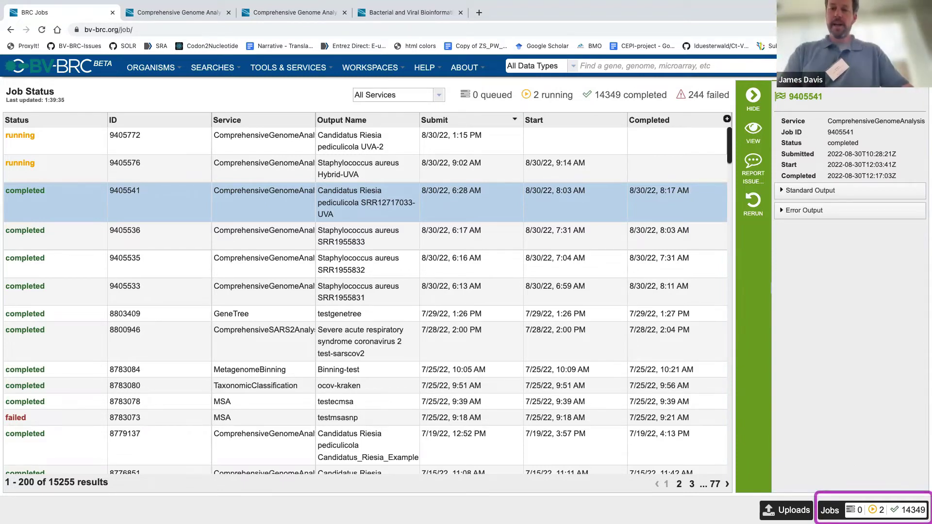
pyautogui.moveTo(873, 510)
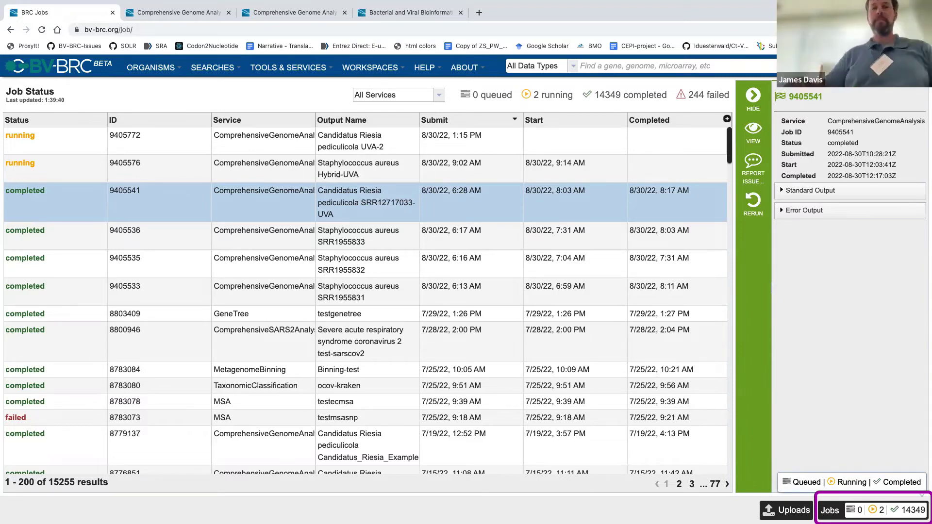
# Open the Candidatus Riesia pediculicola SRR12717033-UVA job result from BV-BRC-Workshops/UVA-Aug-2022 in the home workspace
pyautogui.click(383, 67)
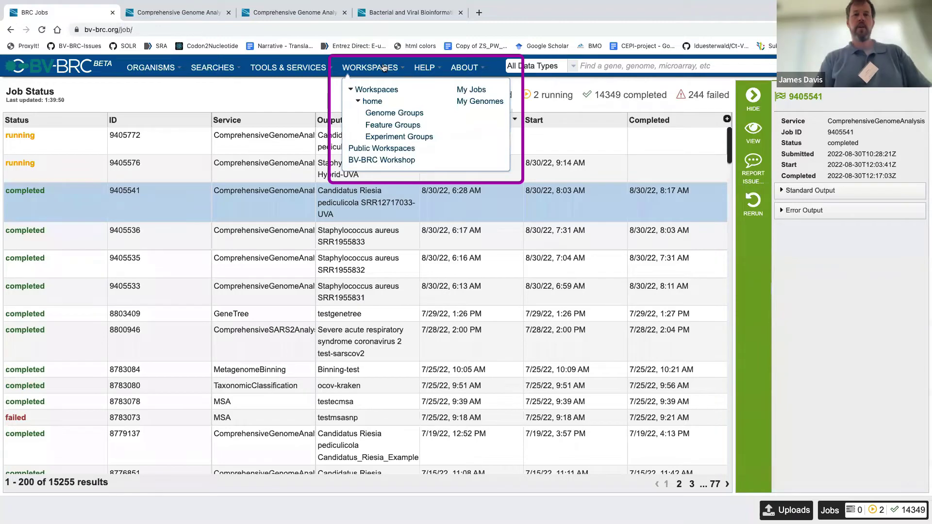
pyautogui.click(372, 101)
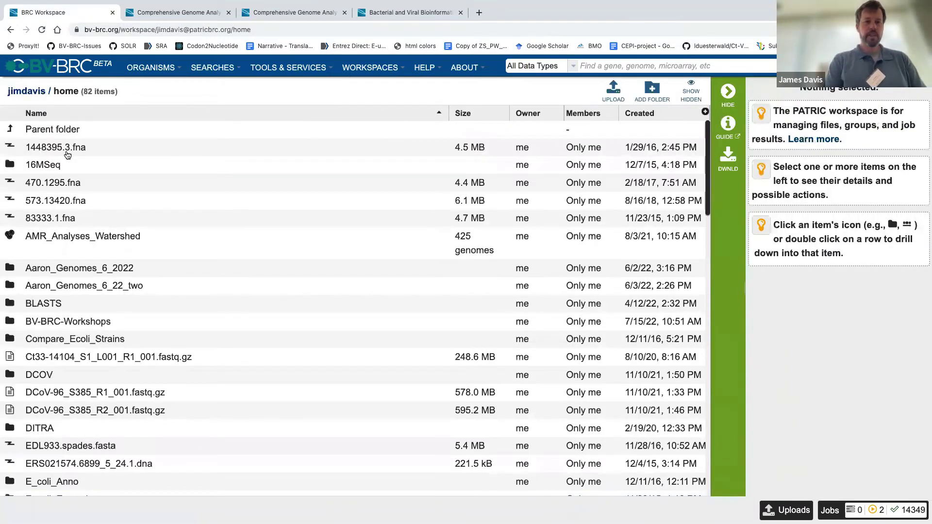
pyautogui.scroll(-1, 68, 155)
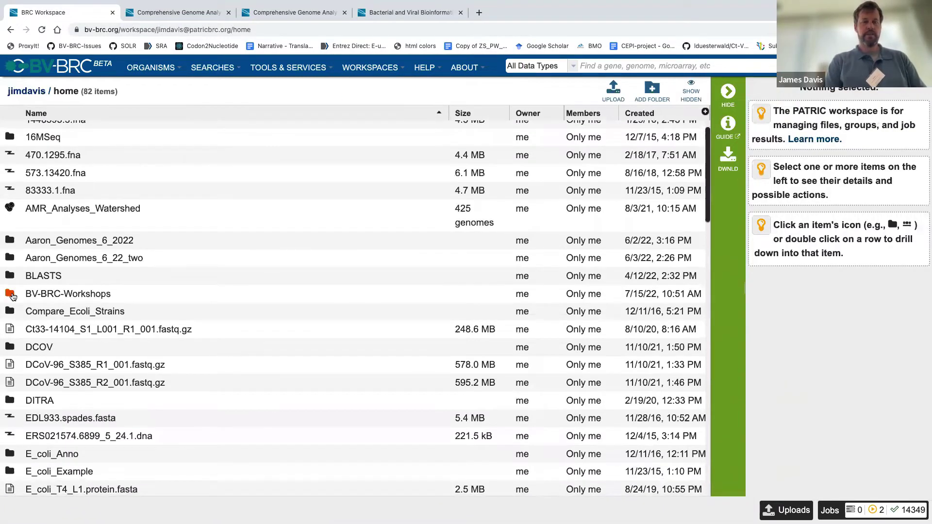
pyautogui.click(13, 296)
pyautogui.click(15, 167)
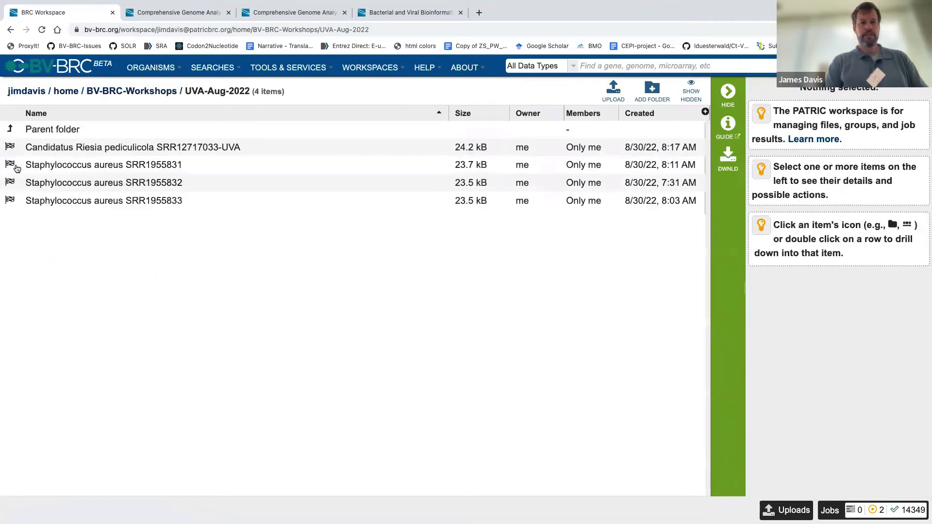
pyautogui.click(95, 151)
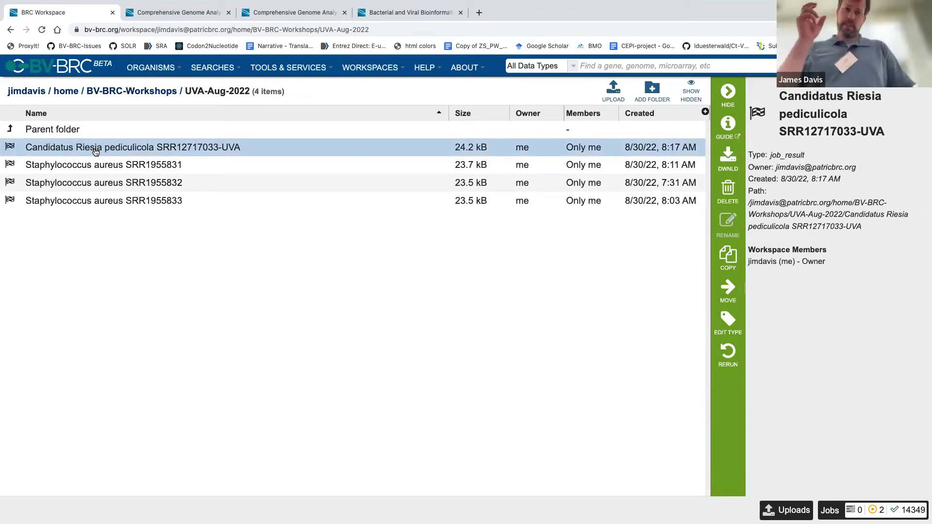
pyautogui.doubleClick(9, 150)
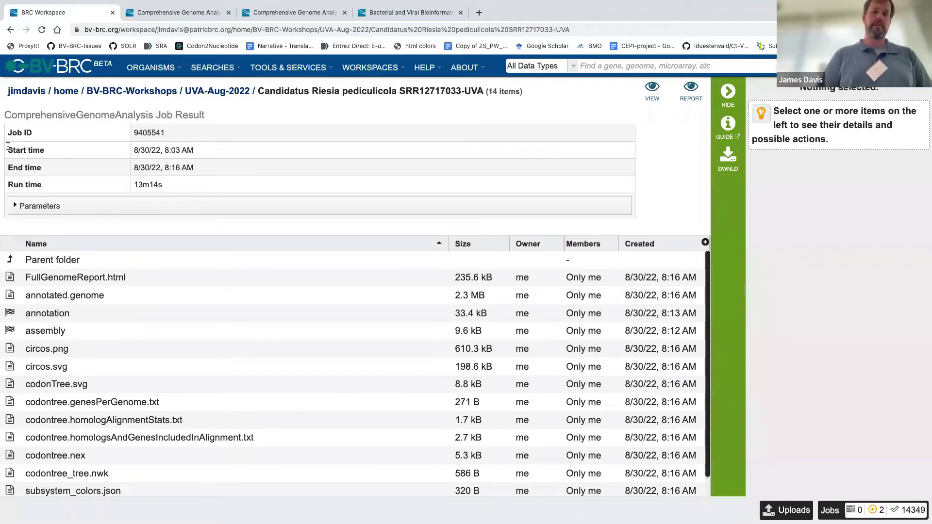
# Look through the files of the completed job result and open FullGenomeReport.html
pyautogui.click(50, 210)
pyautogui.scroll(-1, 110, 286)
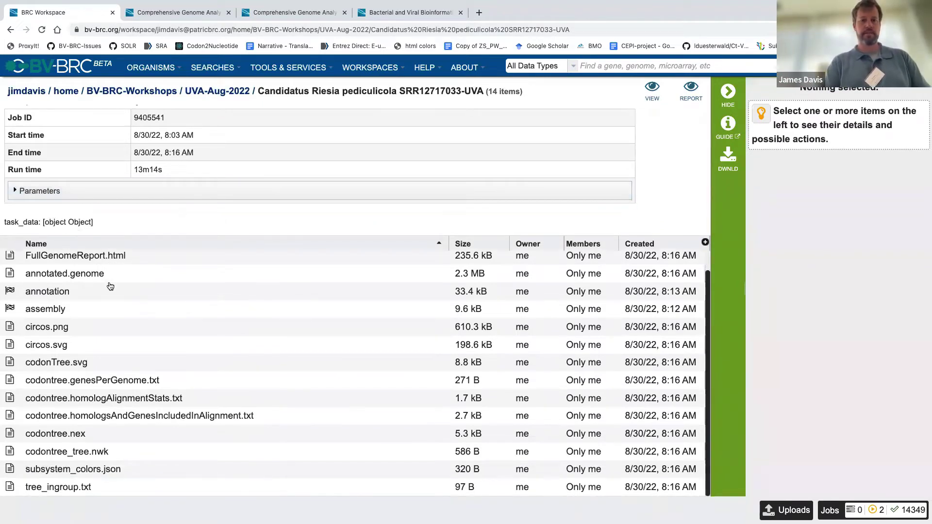
pyautogui.scroll(1, 110, 286)
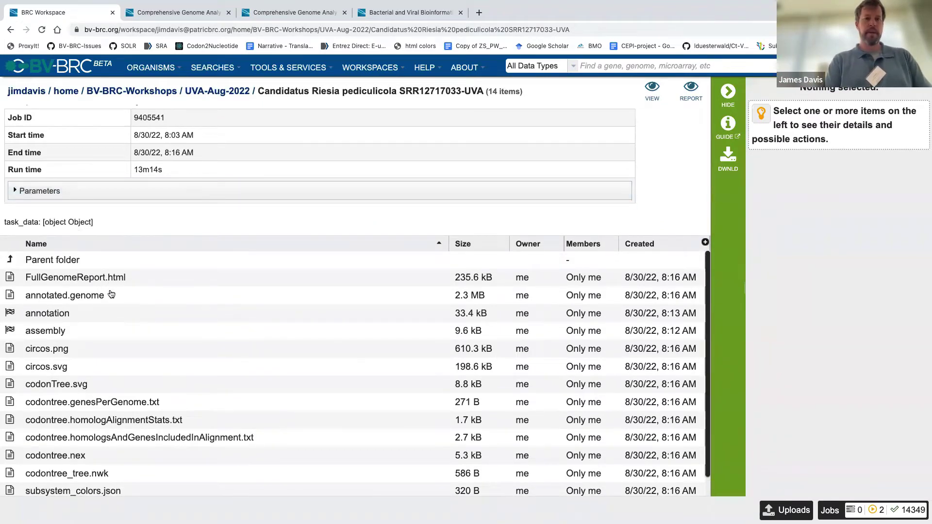
pyautogui.scroll(-1, 123, 343)
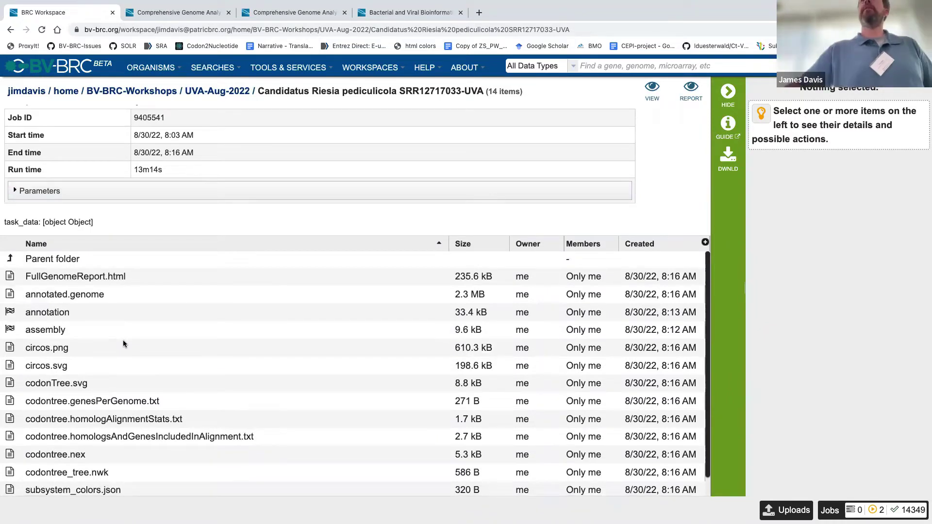
pyautogui.doubleClick(28, 279)
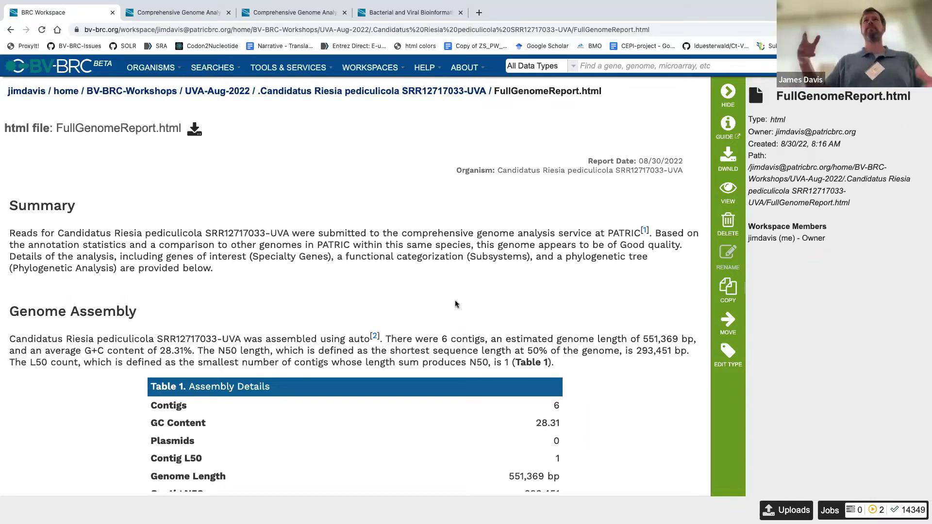
# Review the report's Summary and Genome Assembly sections, including the contig, GC content, length, L50 and N50 values in Table 1
pyautogui.scroll(-3, 455, 304)
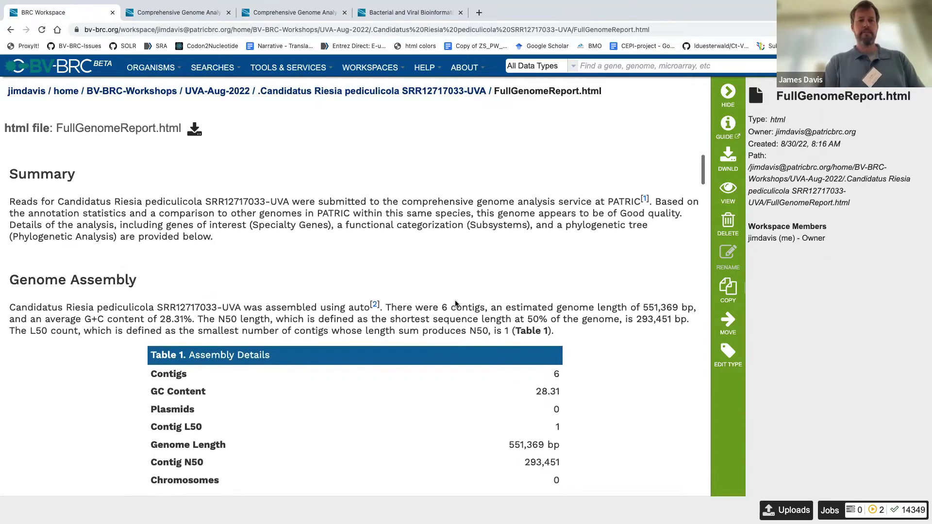
pyautogui.scroll(-4, 455, 302)
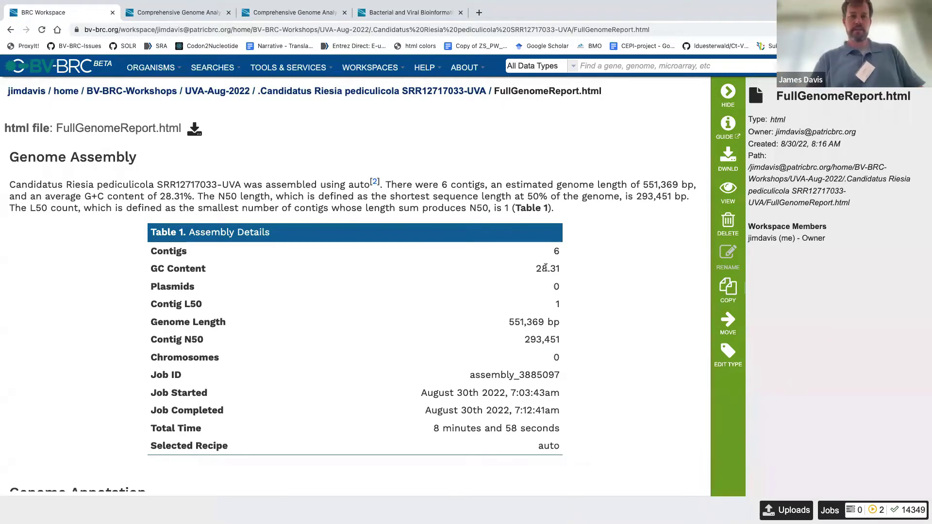
pyautogui.scroll(-3, 548, 276)
pyautogui.scroll(1, 537, 254)
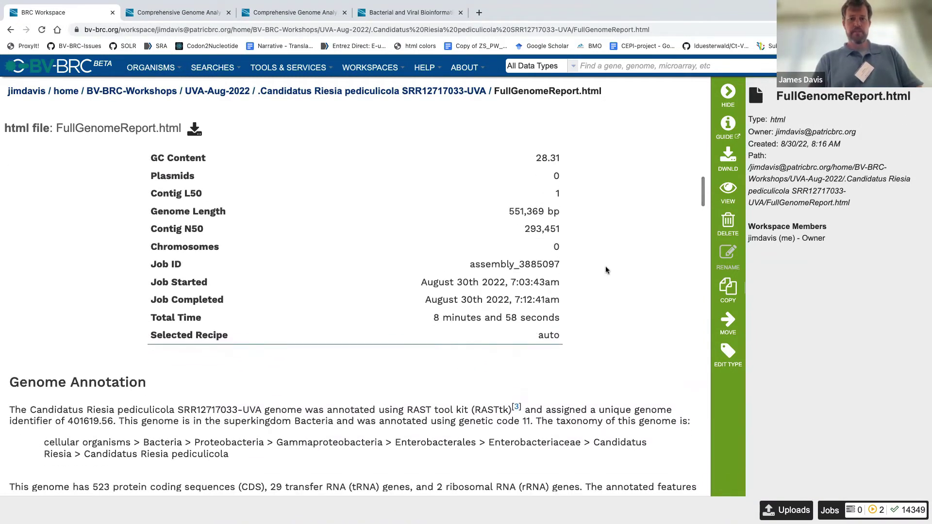
pyautogui.scroll(-1, 605, 270)
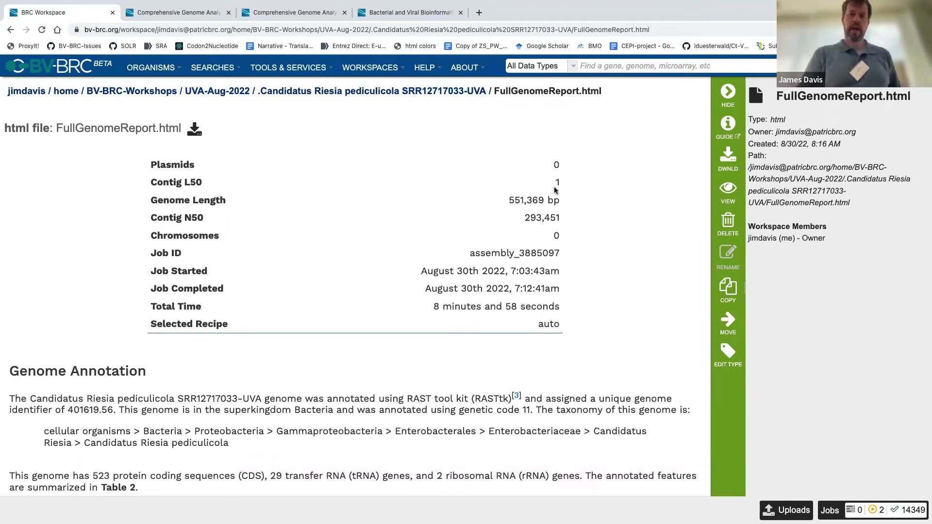
pyautogui.scroll(-3, 532, 220)
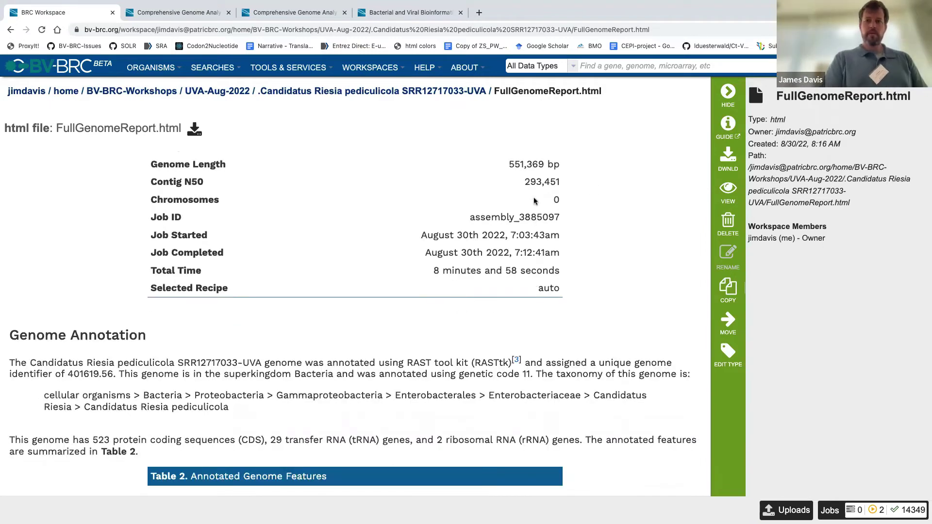
pyautogui.scroll(5, 245, 203)
pyautogui.scroll(-6, 423, 191)
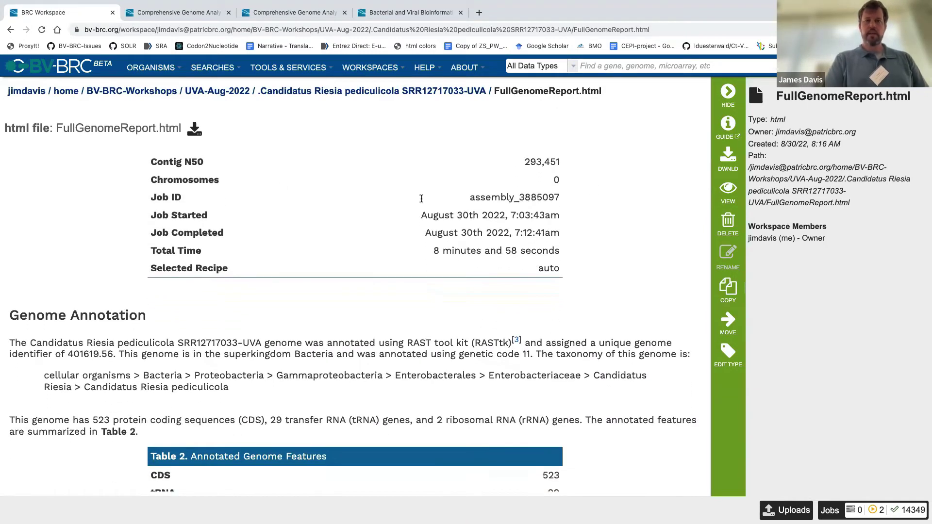
# Read the Genome Annotation section, checking the genome's taxonomy and the annotated genome features in Table 2
pyautogui.scroll(-3, 422, 214)
pyautogui.scroll(-2, 422, 215)
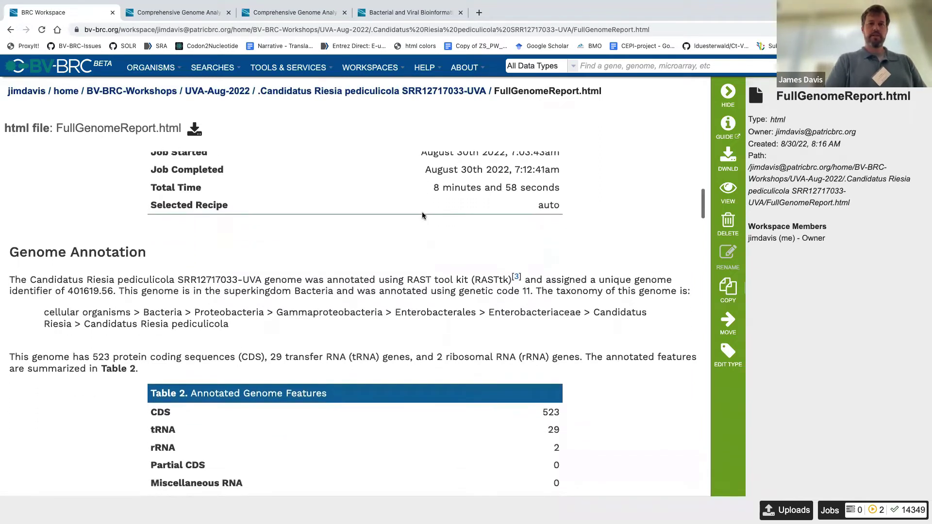
pyautogui.scroll(-2, 422, 215)
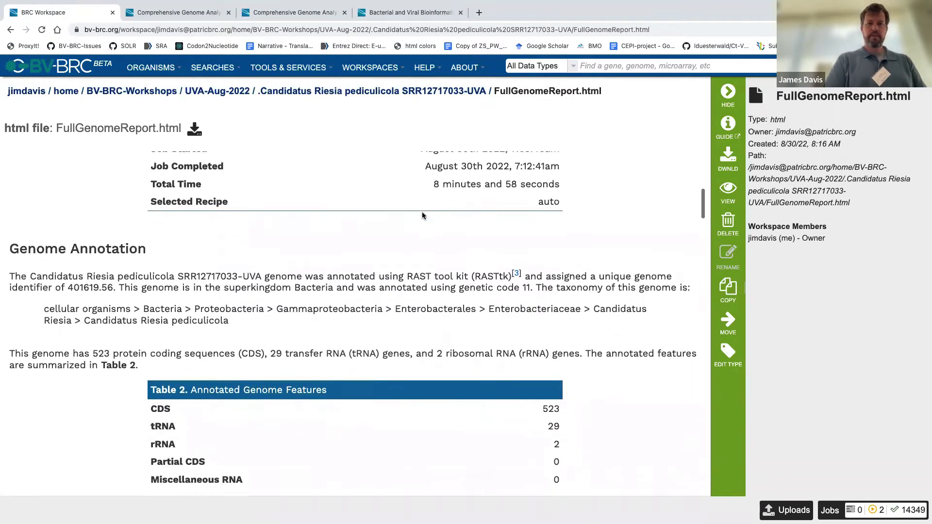
pyautogui.scroll(1, 422, 215)
pyautogui.scroll(5, 422, 216)
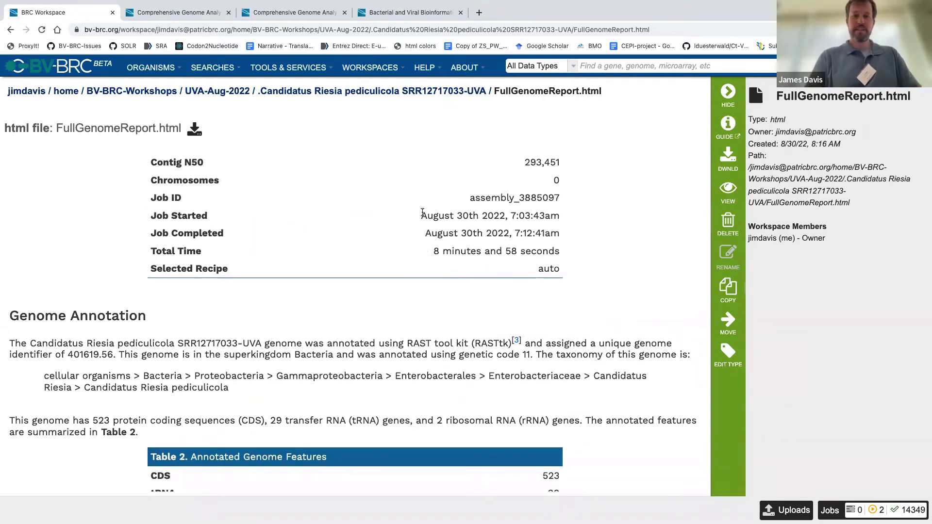
pyautogui.scroll(-5, 422, 213)
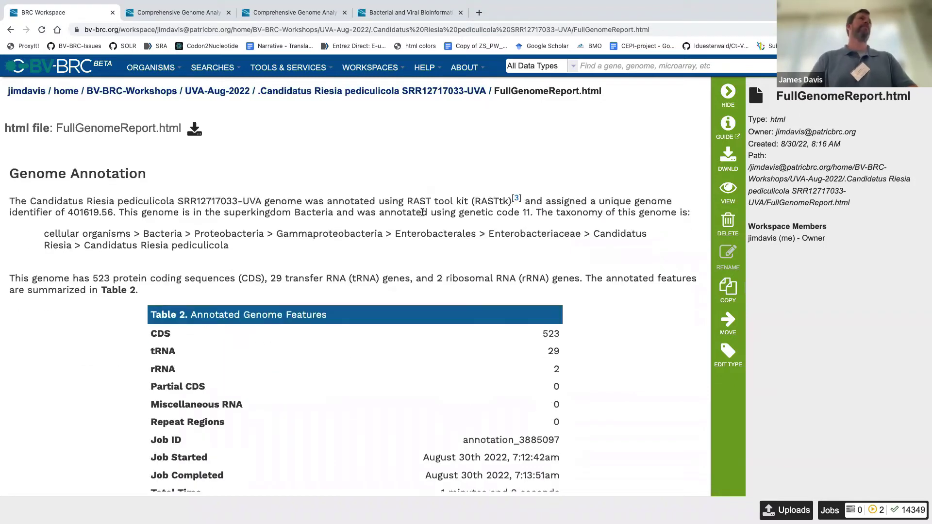
pyautogui.scroll(-5, 422, 212)
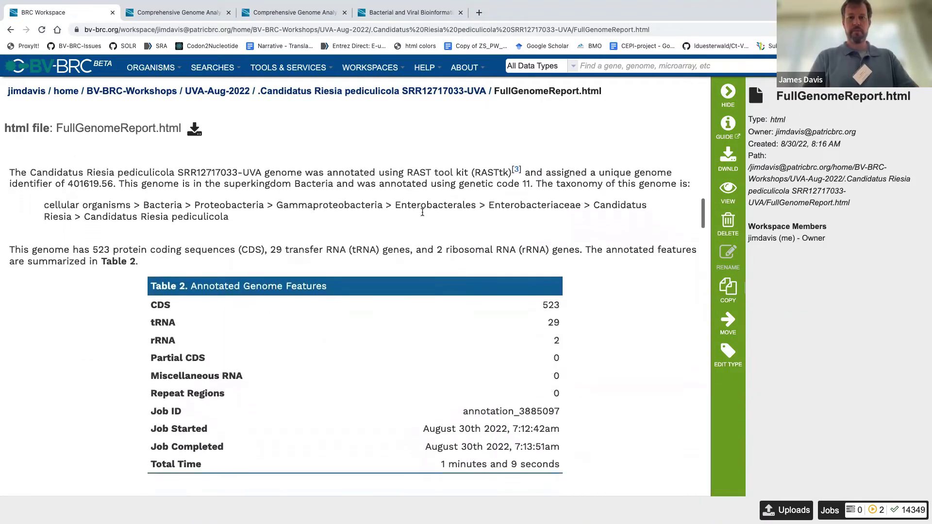
pyautogui.scroll(5, 422, 213)
pyautogui.scroll(-1, 422, 215)
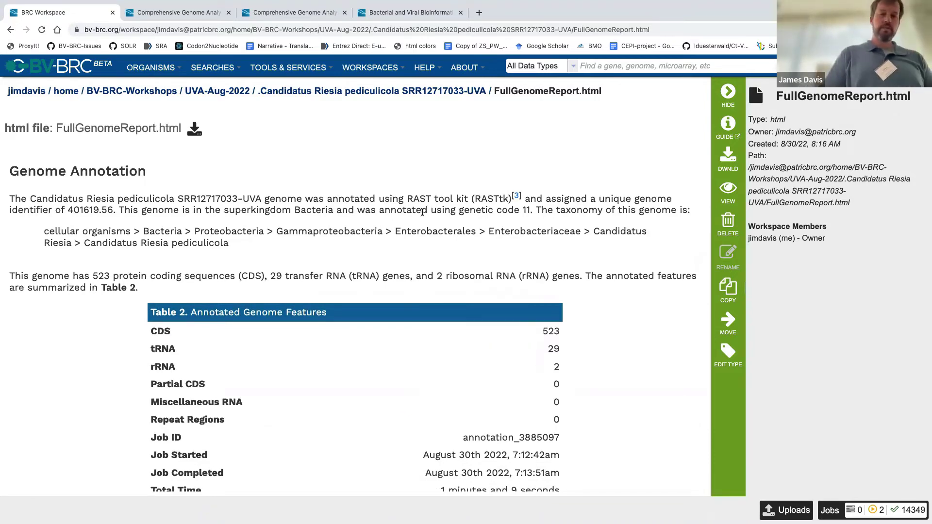
pyautogui.scroll(-5, 422, 212)
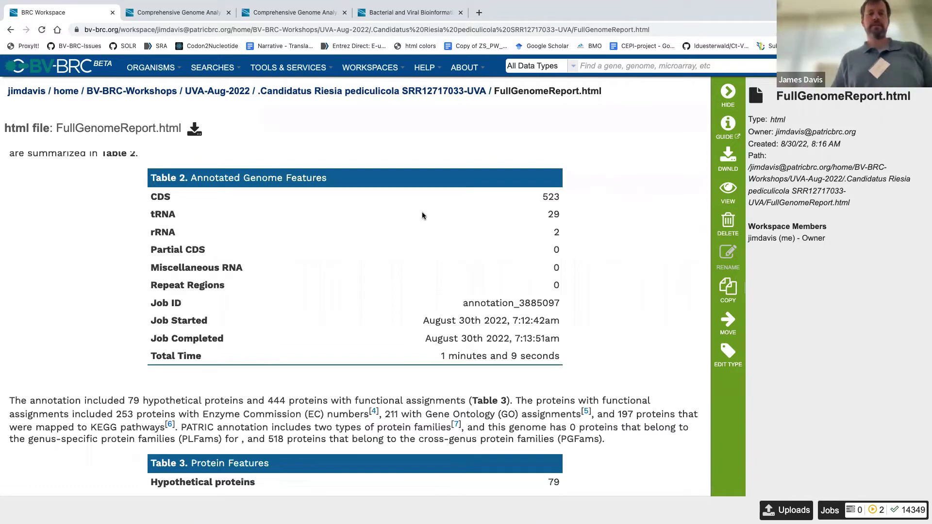
# Review the functional, EC, GO, pathway and protein family assignments in Table 3, Protein Features
pyautogui.scroll(-3, 423, 215)
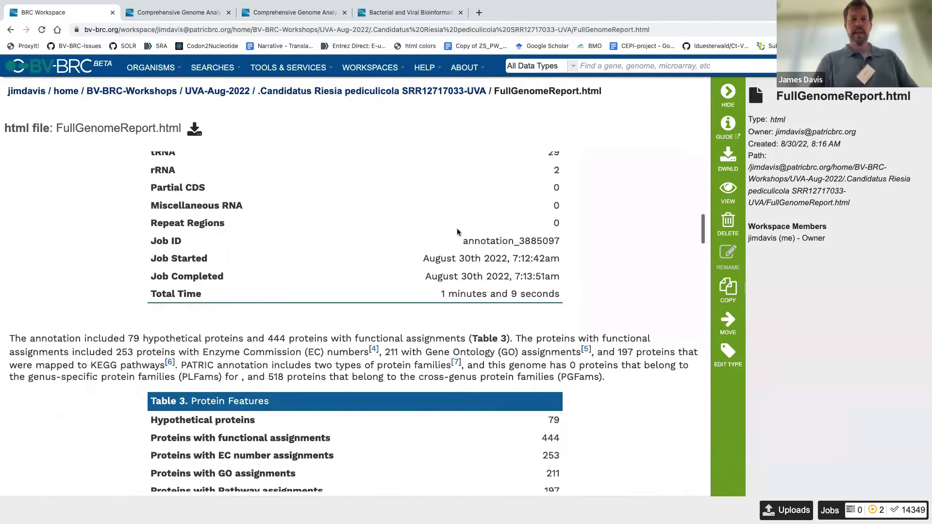
pyautogui.scroll(-2, 475, 267)
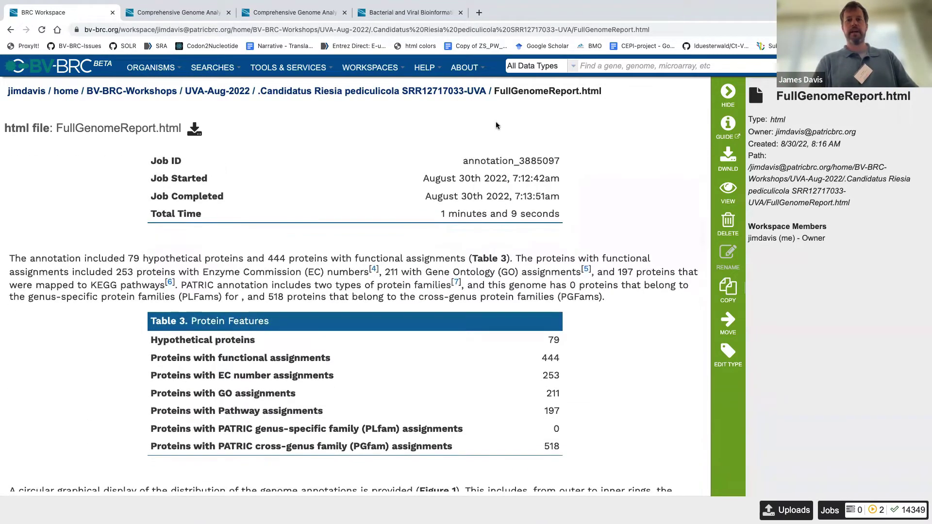
pyautogui.scroll(-2, 515, 237)
pyautogui.scroll(-3, 513, 236)
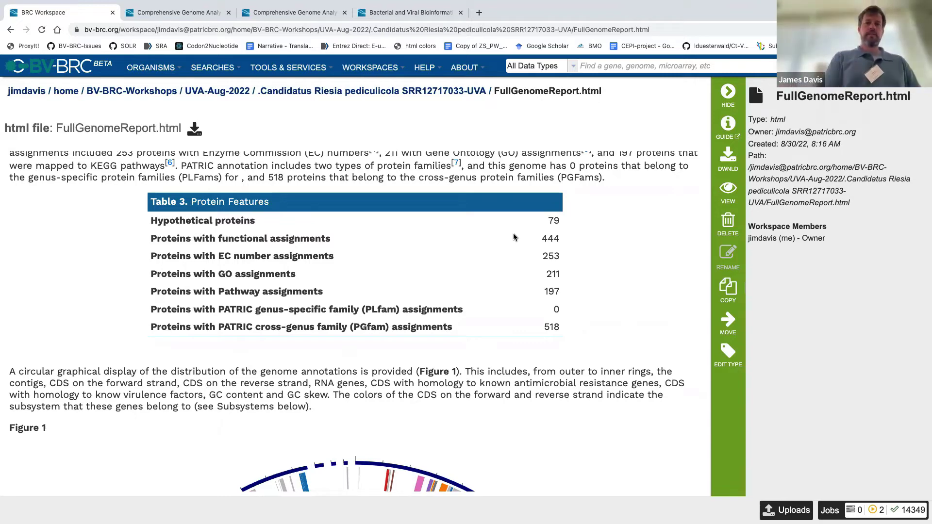
# Read the description of the circular genome annotation display in Figure 1 and what each ring represents
pyautogui.scroll(-3, 513, 237)
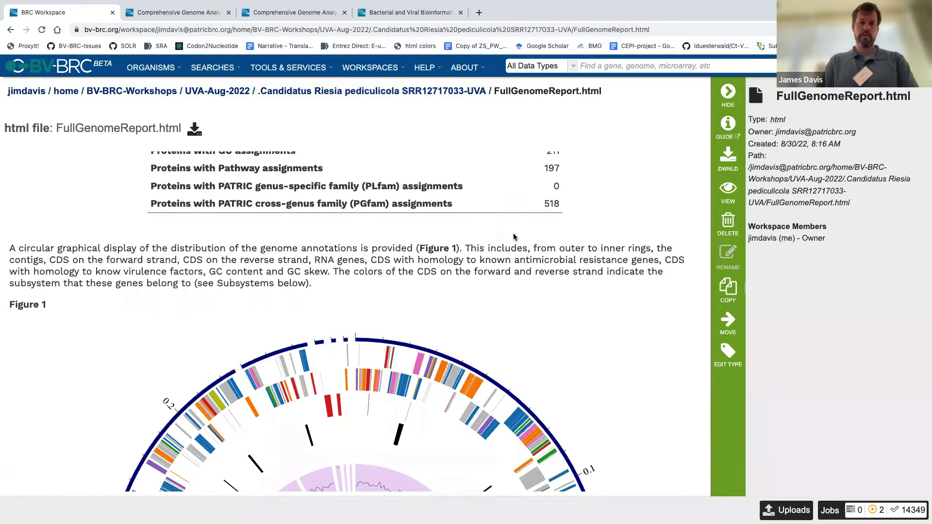
pyautogui.scroll(-1, 514, 236)
pyautogui.scroll(1, 513, 236)
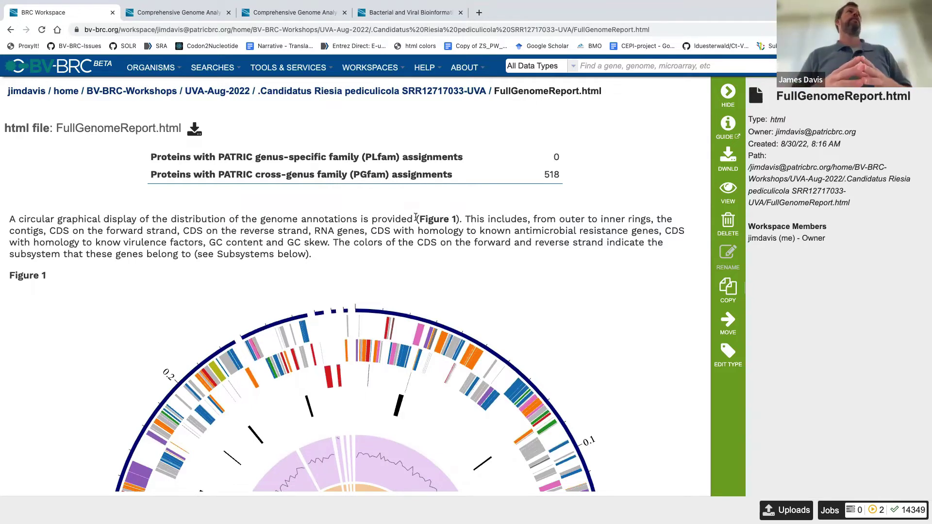
pyautogui.scroll(-2, 415, 217)
pyautogui.scroll(3, 415, 217)
pyautogui.scroll(-1, 416, 217)
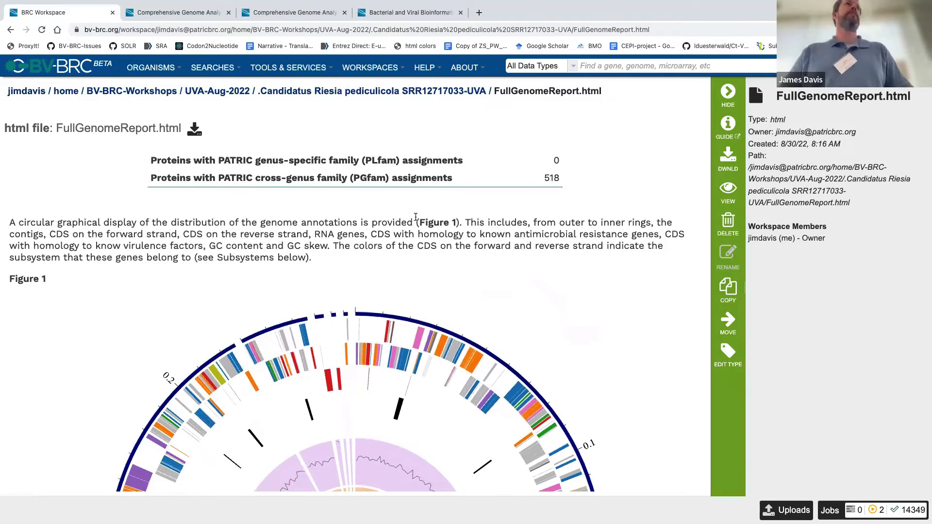
pyautogui.scroll(-2, 415, 217)
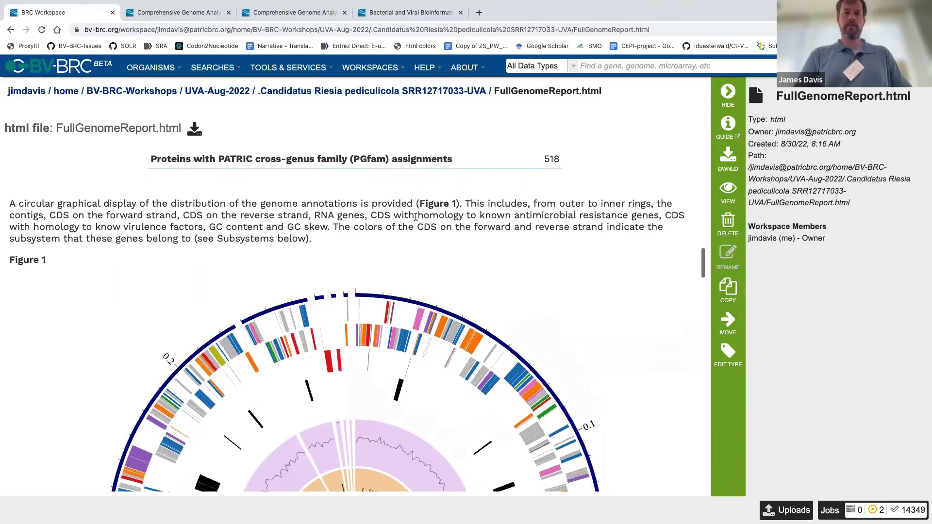
pyautogui.scroll(1, 415, 218)
pyautogui.scroll(-5, 416, 218)
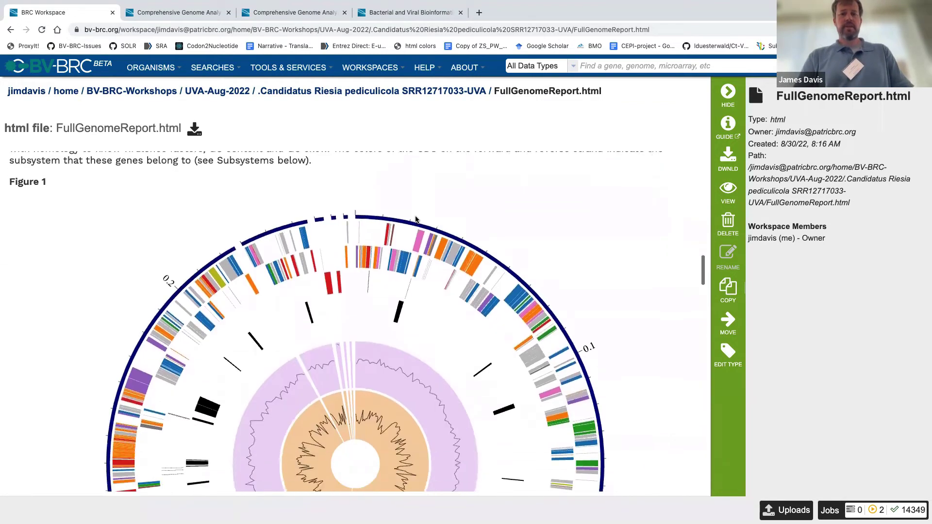
pyautogui.scroll(12, 415, 219)
pyautogui.scroll(-7, 552, 276)
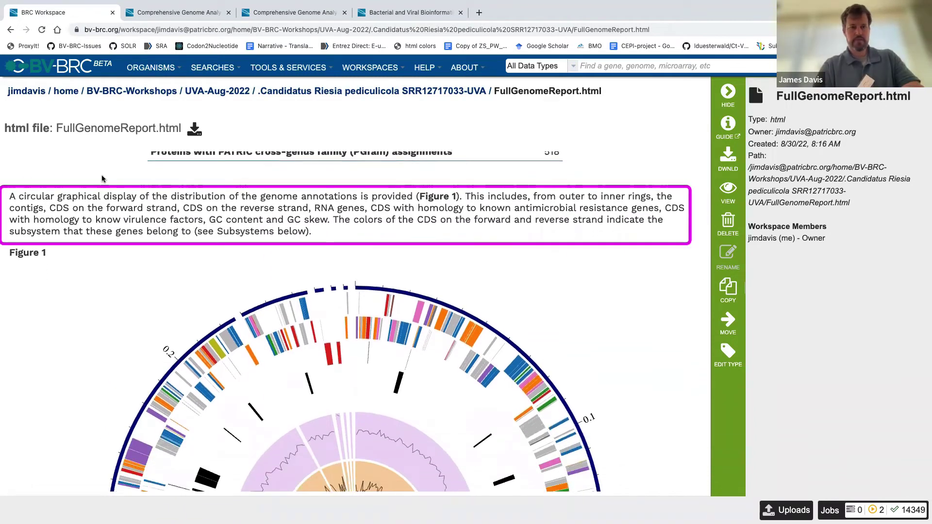
# Examine the contig, CDS, RNA, GC content and GC skew rings of the Figure 1 plot, then view the Subsystem Analysis chart
pyautogui.scroll(-3, 194, 219)
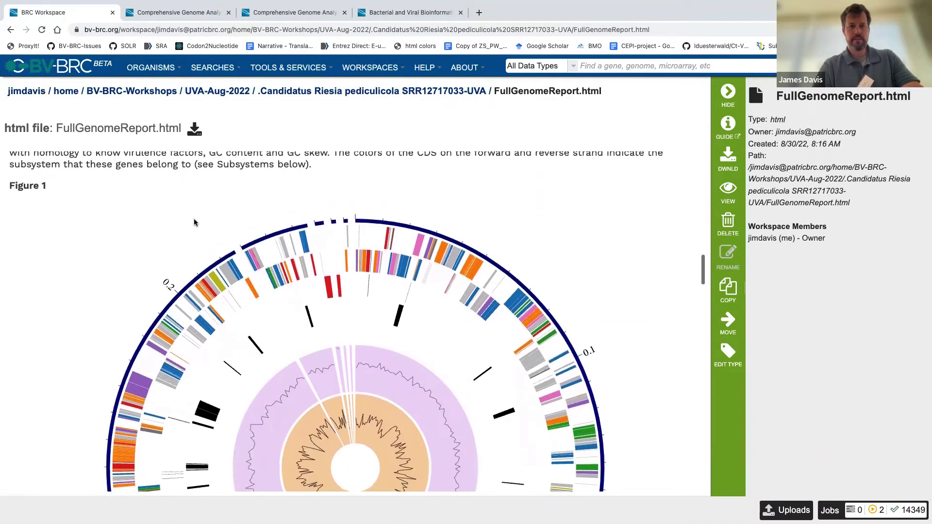
pyautogui.scroll(-3, 531, 178)
pyautogui.scroll(-2, 531, 181)
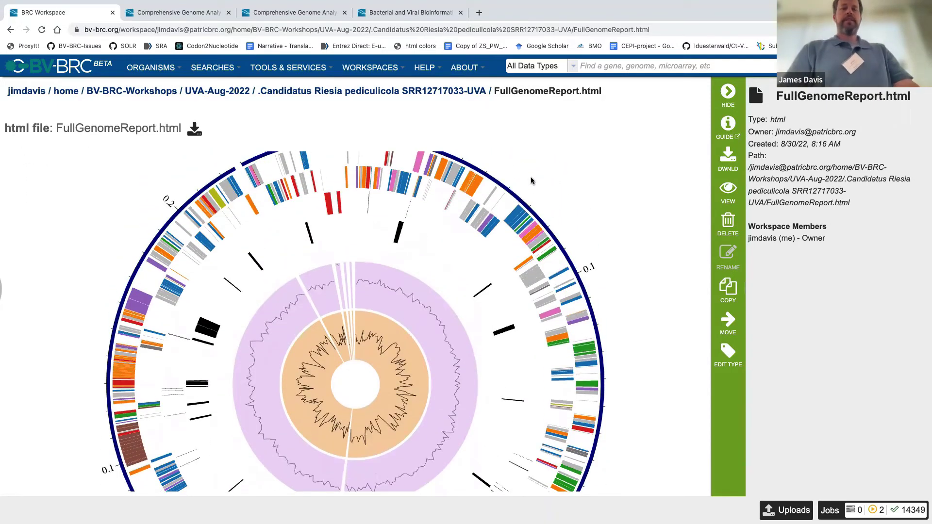
pyautogui.scroll(2, 531, 181)
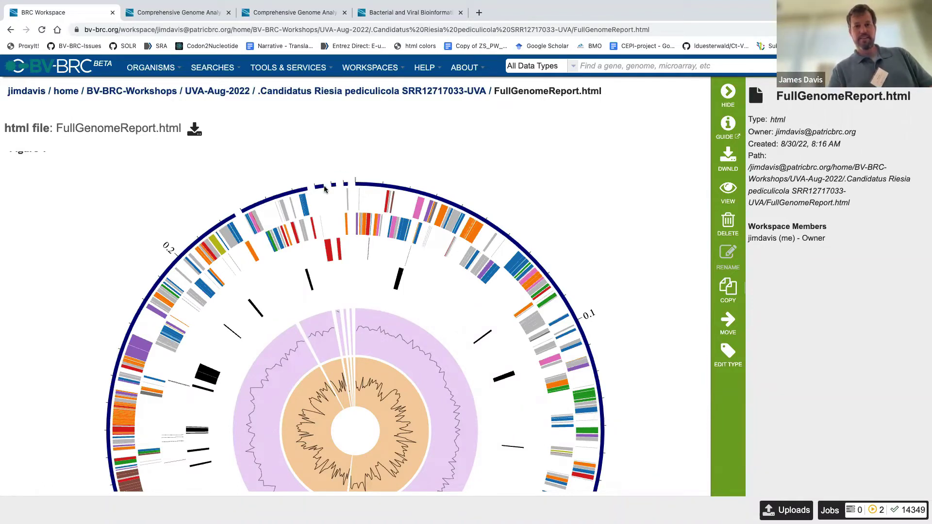
pyautogui.scroll(-6, 346, 189)
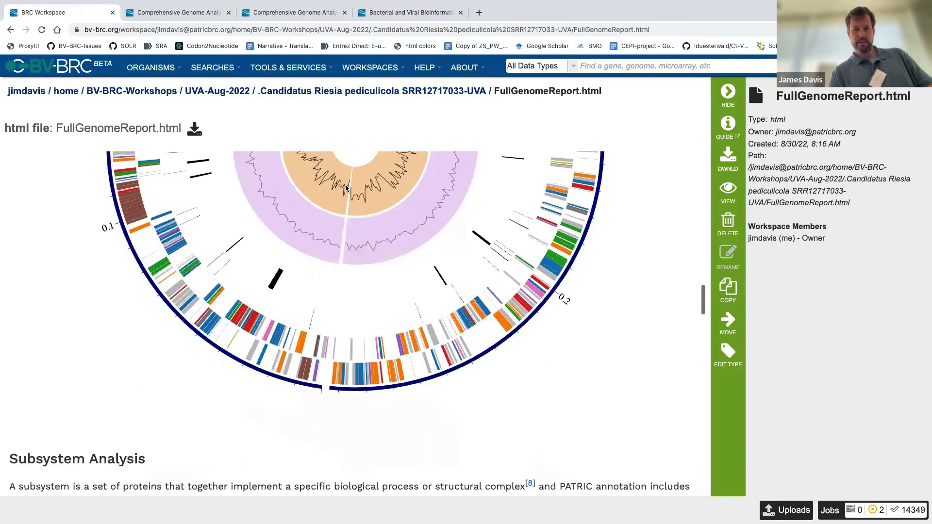
pyautogui.scroll(4, 284, 365)
pyautogui.scroll(3, 285, 369)
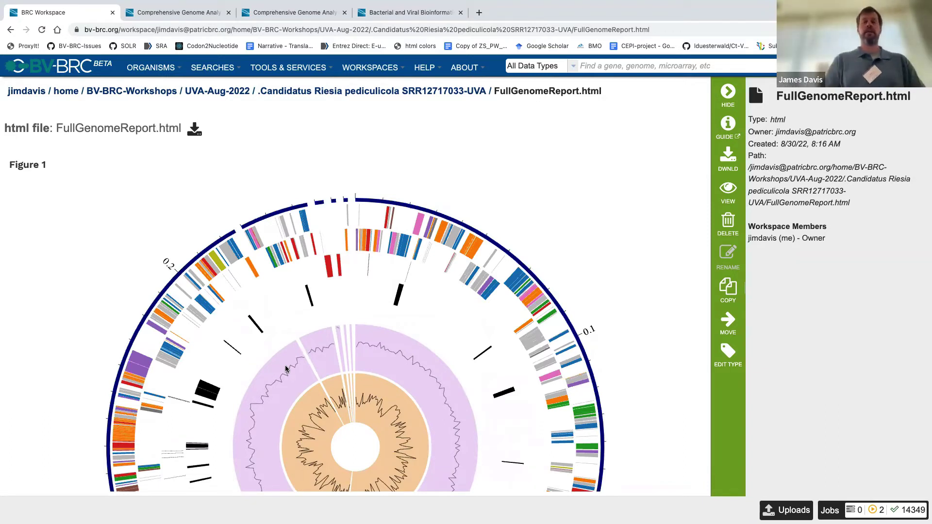
pyautogui.scroll(-1, 285, 369)
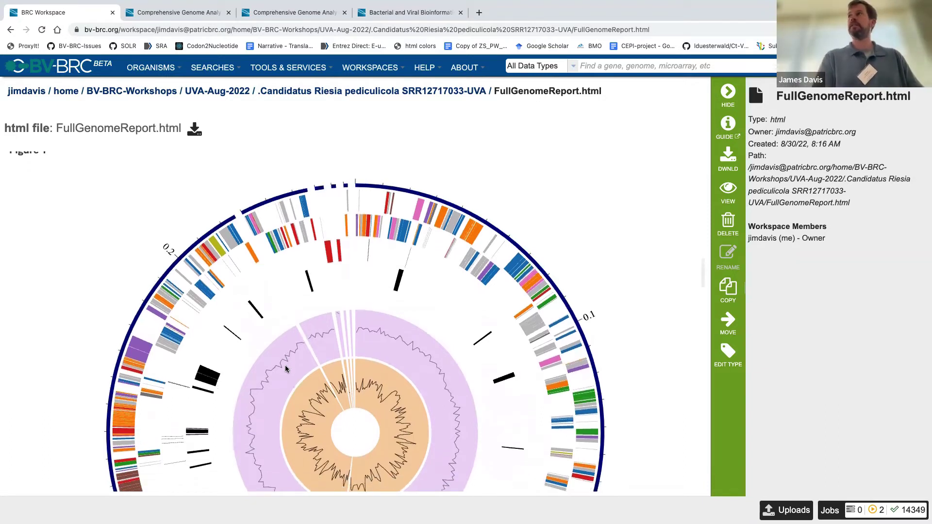
pyautogui.scroll(-10, 285, 369)
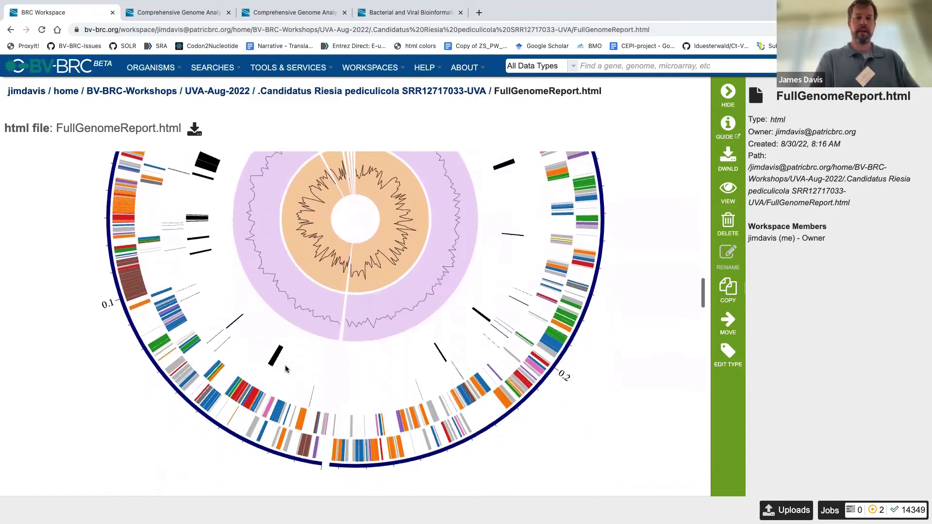
pyautogui.scroll(5, 285, 369)
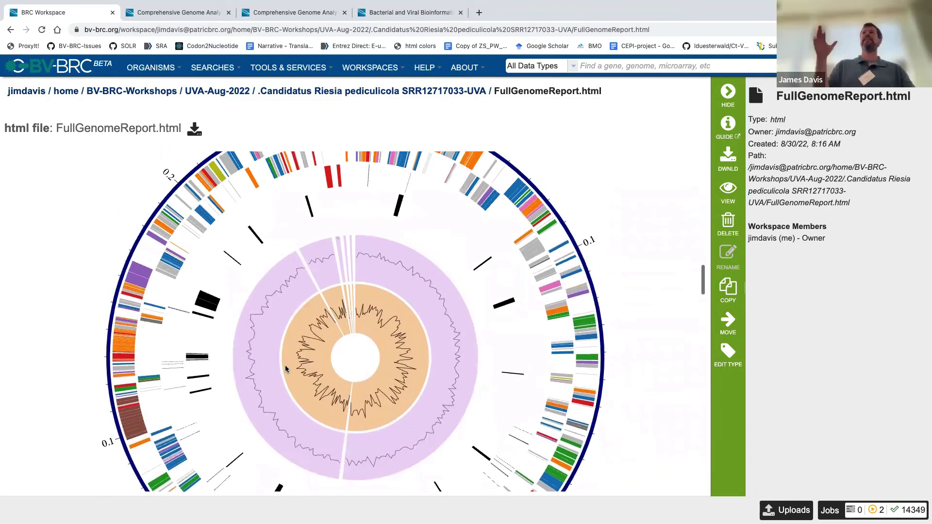
pyautogui.scroll(-7, 285, 369)
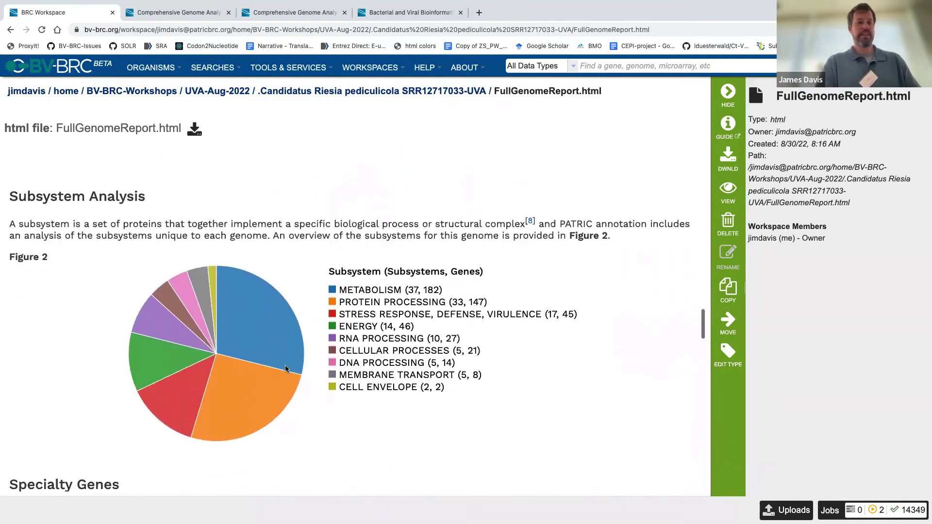
# Compare the colored gene bands in the Figure 1 circular plot with the subsystem categories in the Figure 2 pie chart
pyautogui.scroll(6, 286, 369)
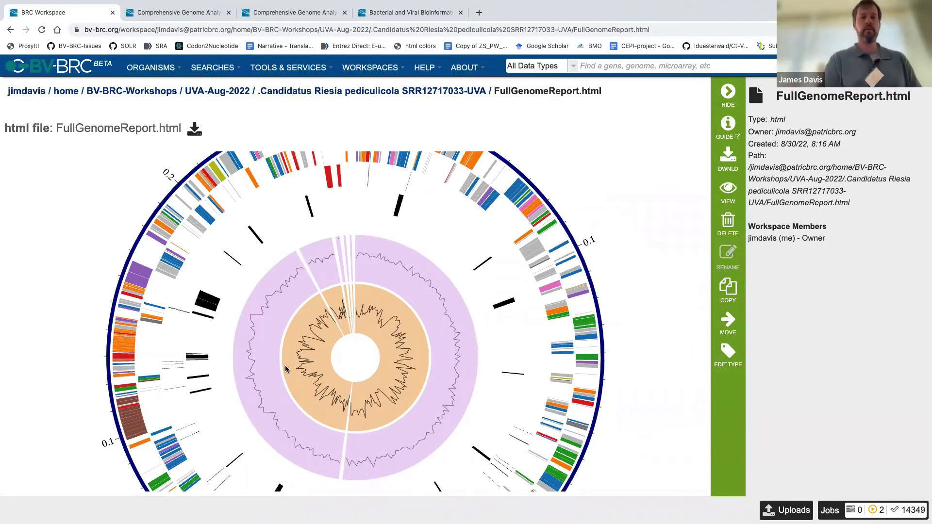
pyautogui.scroll(-8, 285, 368)
pyautogui.scroll(-3, 285, 369)
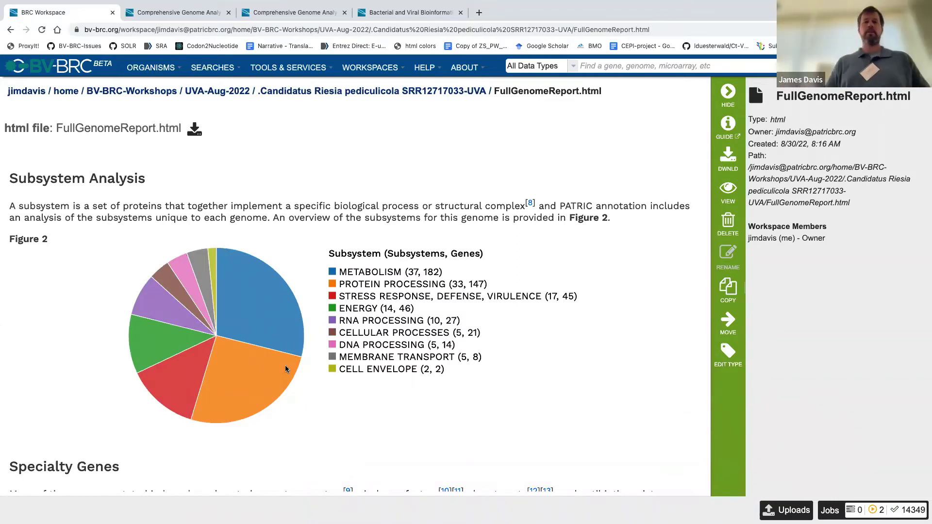
pyautogui.scroll(-1, 285, 369)
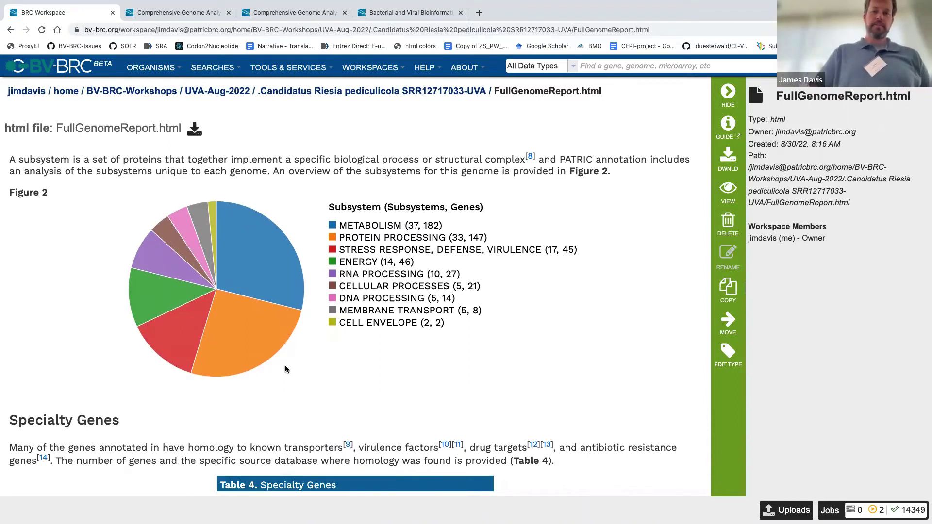
pyautogui.scroll(-1, 249, 298)
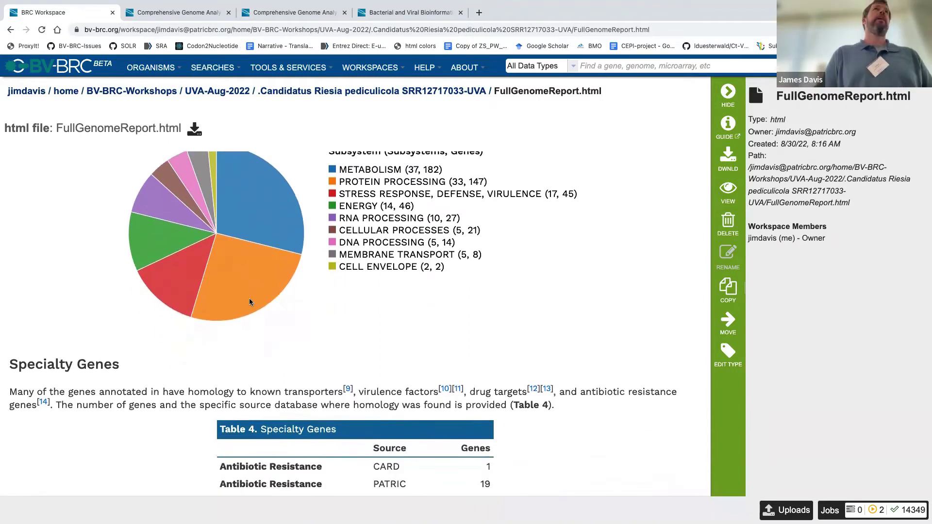
# Review the Specialty Genes section, checking the antibiotic resistance, drug target and transporter entries by source in Table 4
pyautogui.scroll(-3, 249, 298)
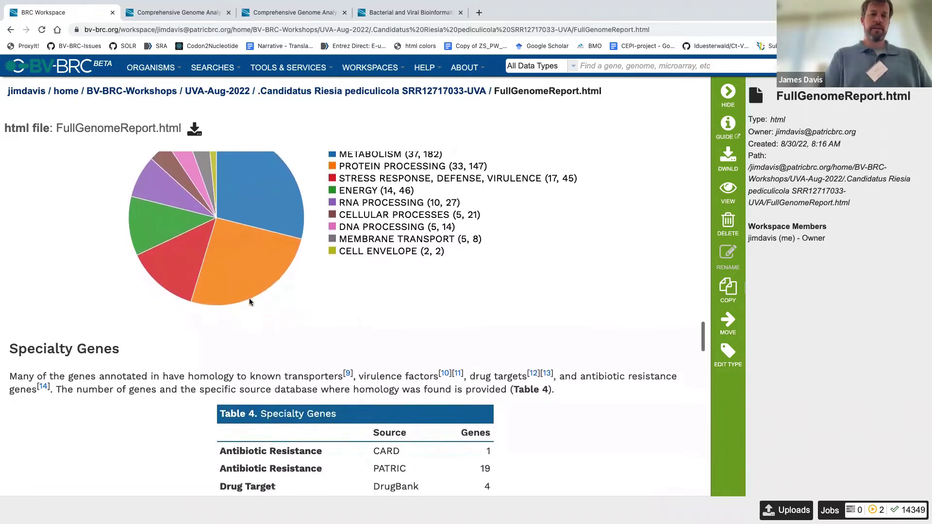
pyautogui.scroll(-1, 250, 299)
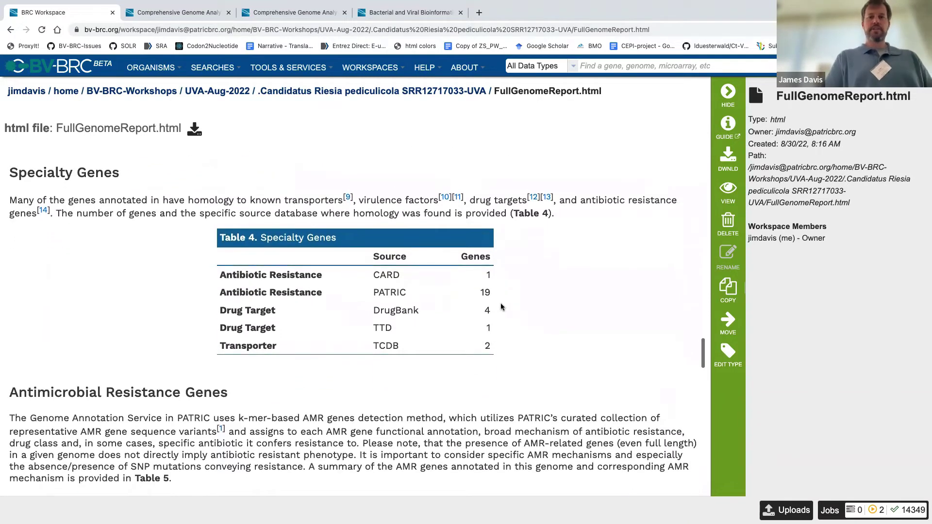
pyautogui.scroll(-1, 499, 303)
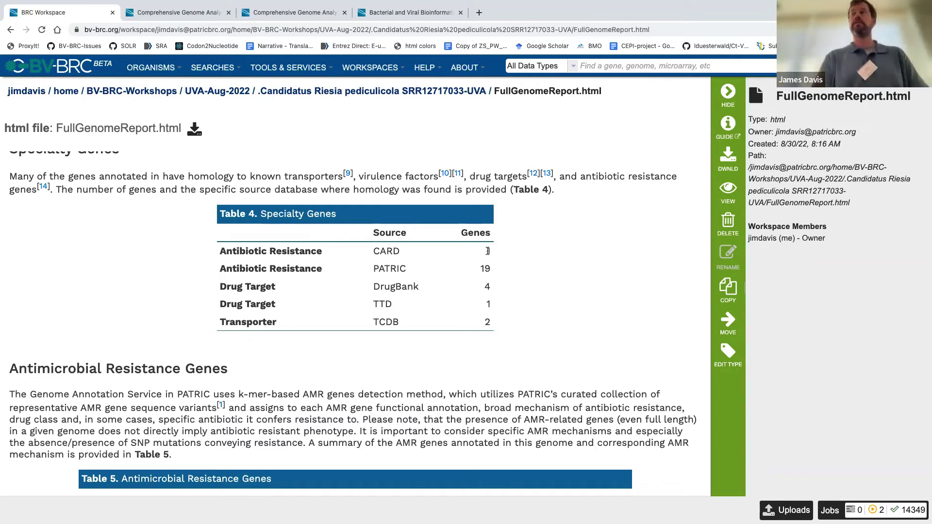
# Review the Antimicrobial Resistance Genes section and the genes given for each AMR mechanism in Table 5
pyautogui.scroll(-5, 487, 251)
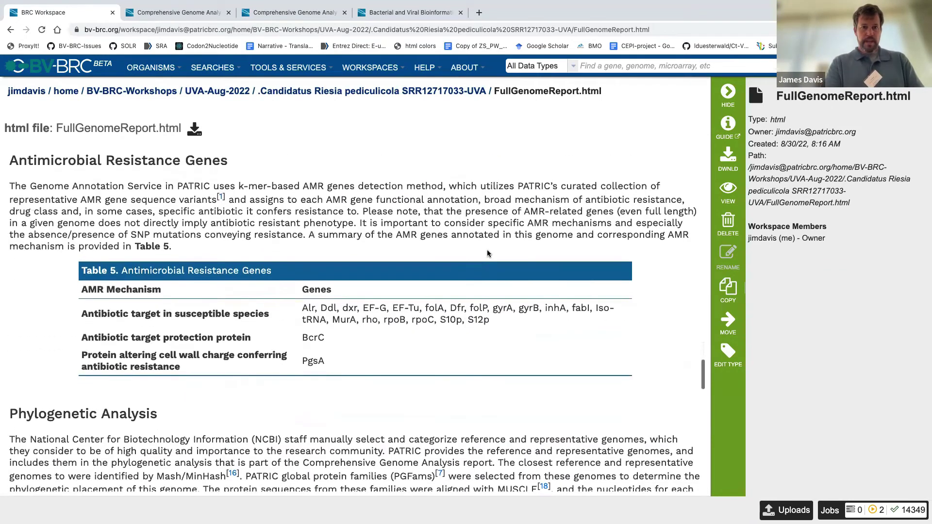
pyautogui.scroll(-2, 488, 249)
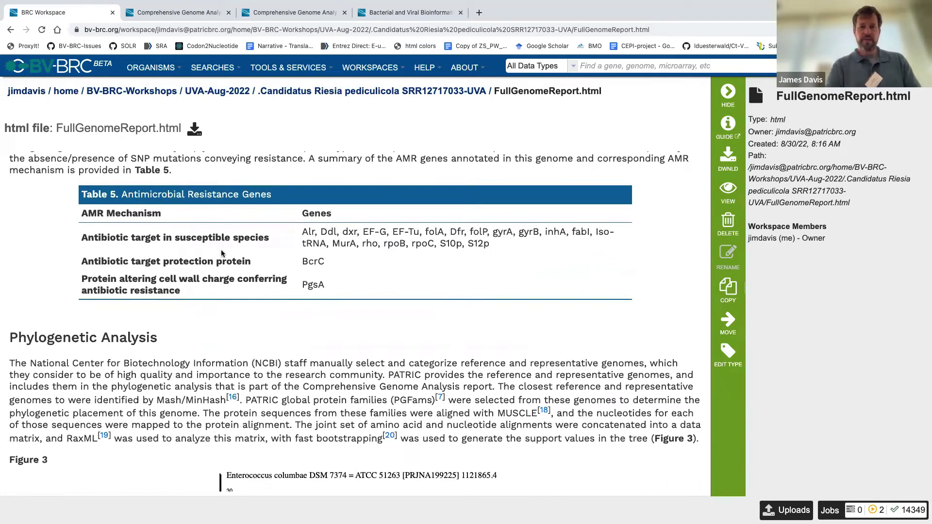
pyautogui.scroll(-1, 221, 252)
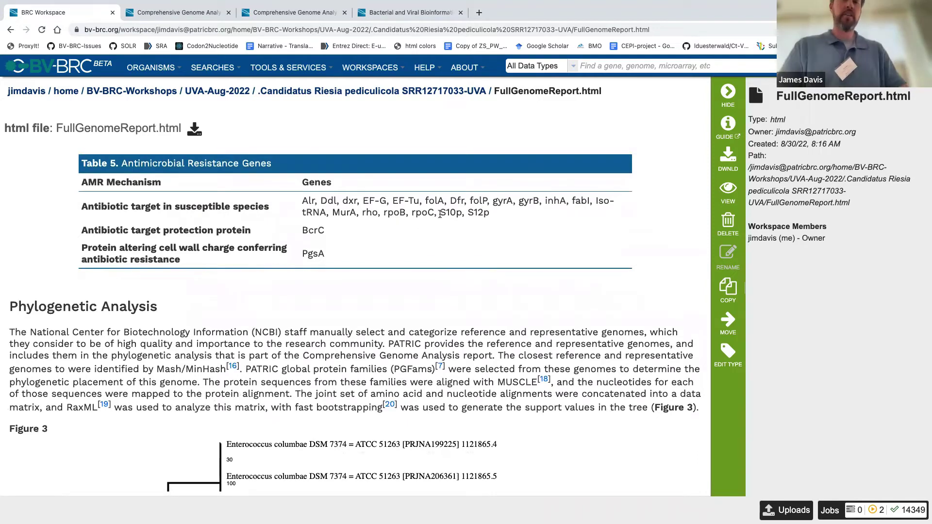
# Read the Phylogenetic Analysis section on how reference genomes were selected and the tree was built
pyautogui.scroll(-3, 440, 214)
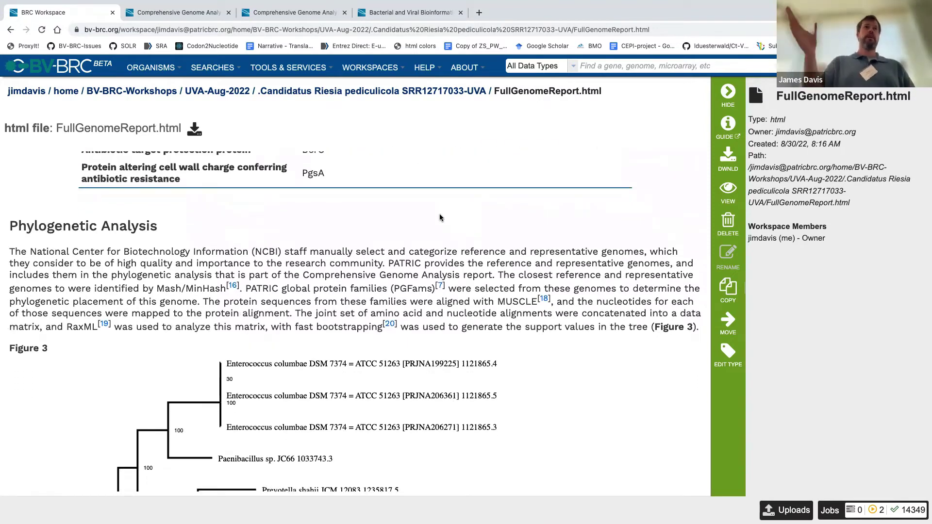
pyautogui.scroll(-1, 440, 217)
pyautogui.scroll(-3, 439, 217)
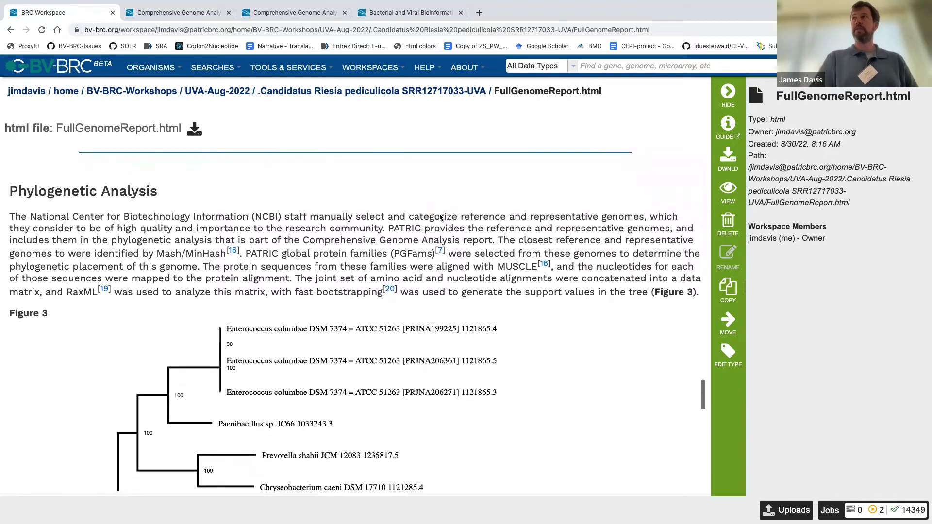
pyautogui.scroll(3, 440, 213)
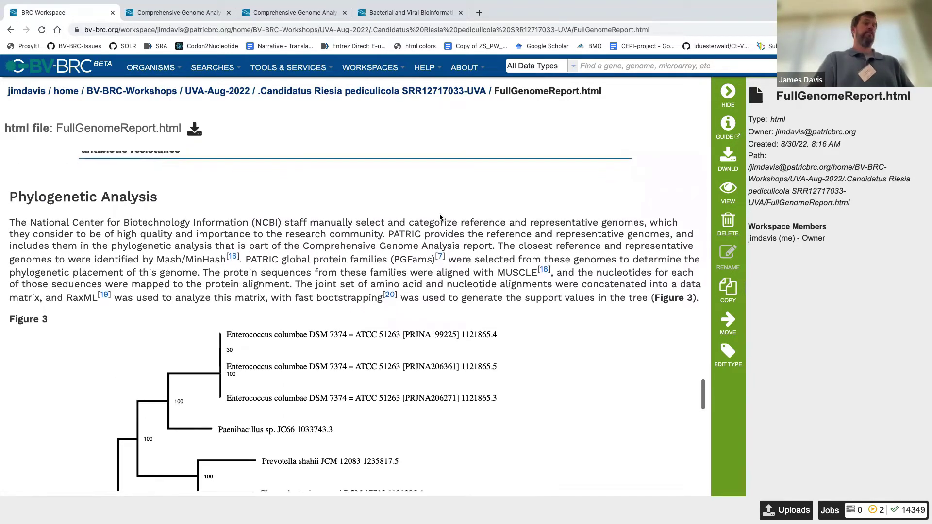
# Examine the Figure 3 phylogenetic tree, comparing the placement of the SRR12717033-UVA genome with its closest neighbors and outer branches
pyautogui.scroll(-6, 440, 217)
pyautogui.scroll(-5, 440, 217)
pyautogui.scroll(4, 439, 217)
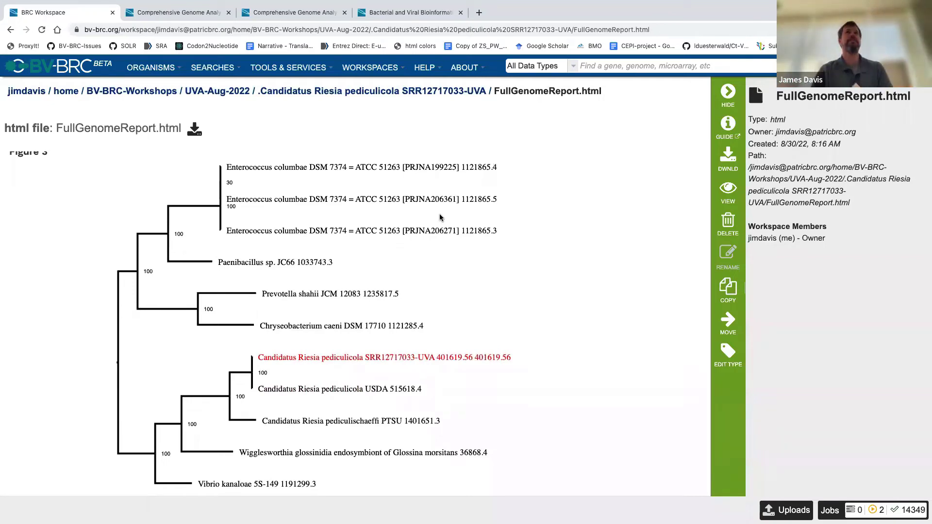
pyautogui.scroll(-2, 441, 217)
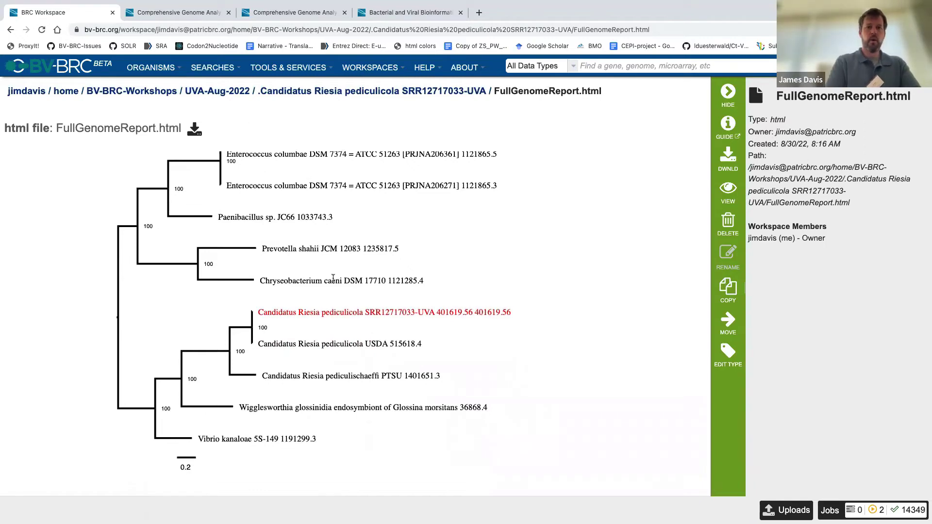
pyautogui.scroll(1, 334, 282)
pyautogui.scroll(-1, 335, 282)
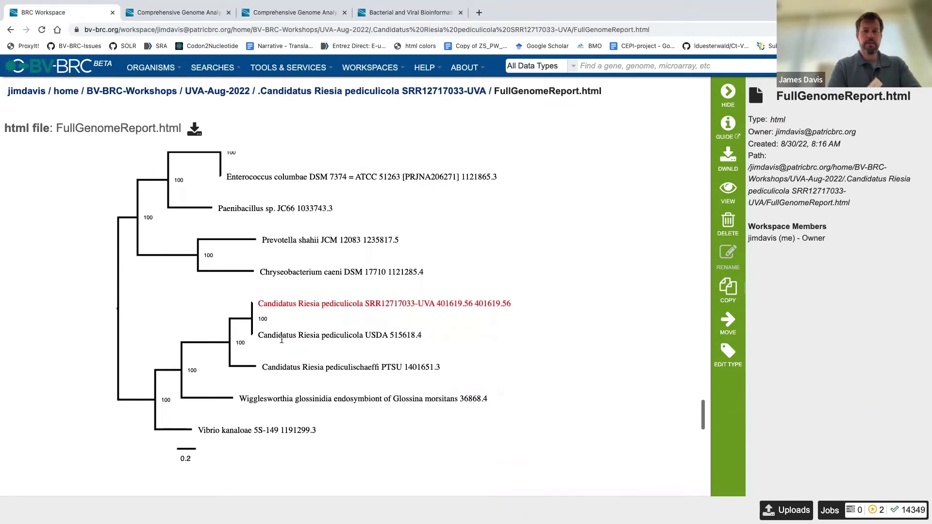
pyautogui.scroll(3, 307, 411)
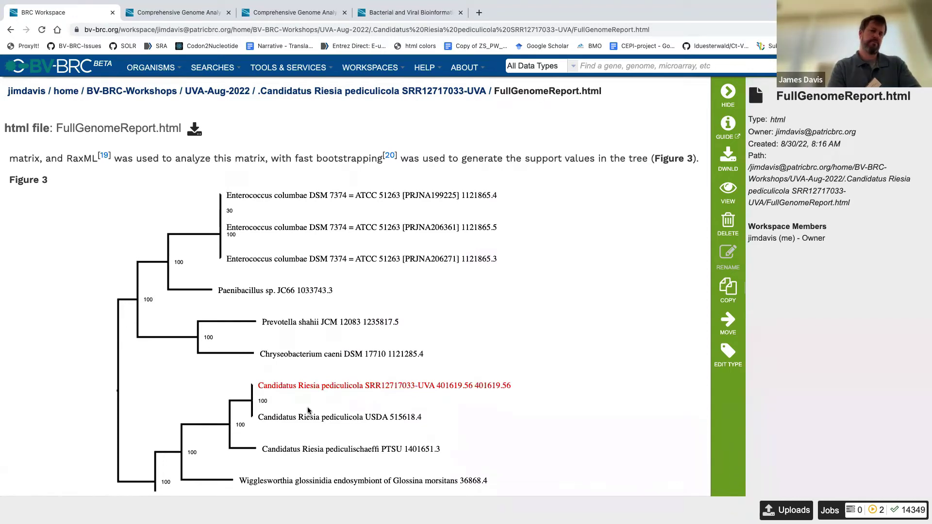
pyautogui.scroll(-7, 307, 411)
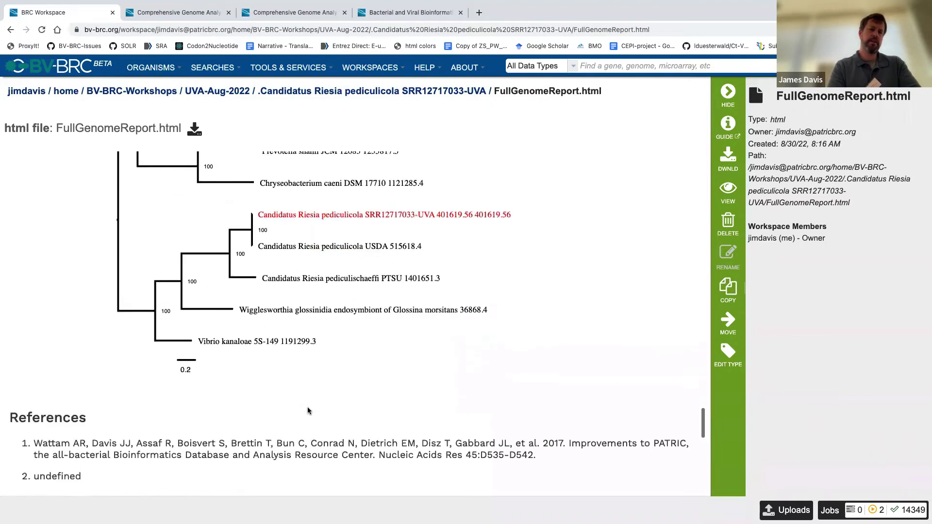
# Skim the report's References list and go back to the Summary at the start of the report
pyautogui.scroll(-12, 308, 409)
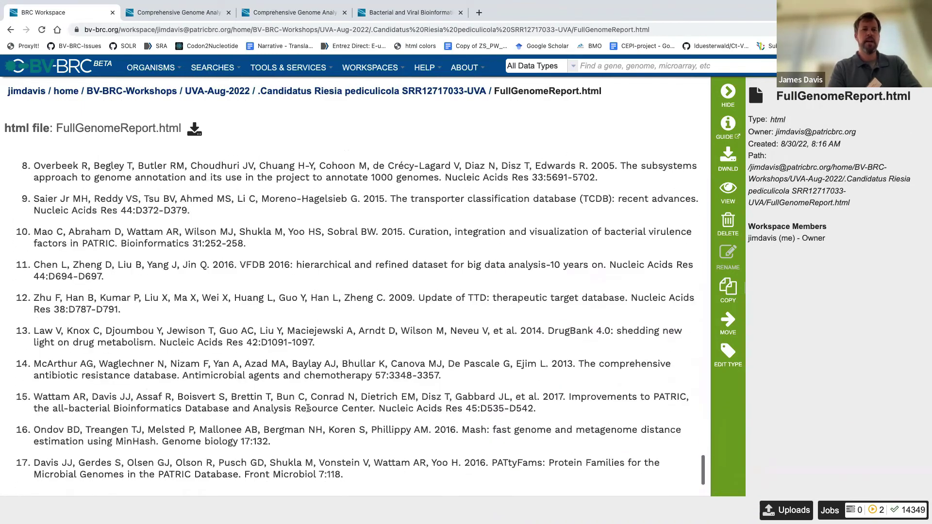
pyautogui.scroll(15, 307, 411)
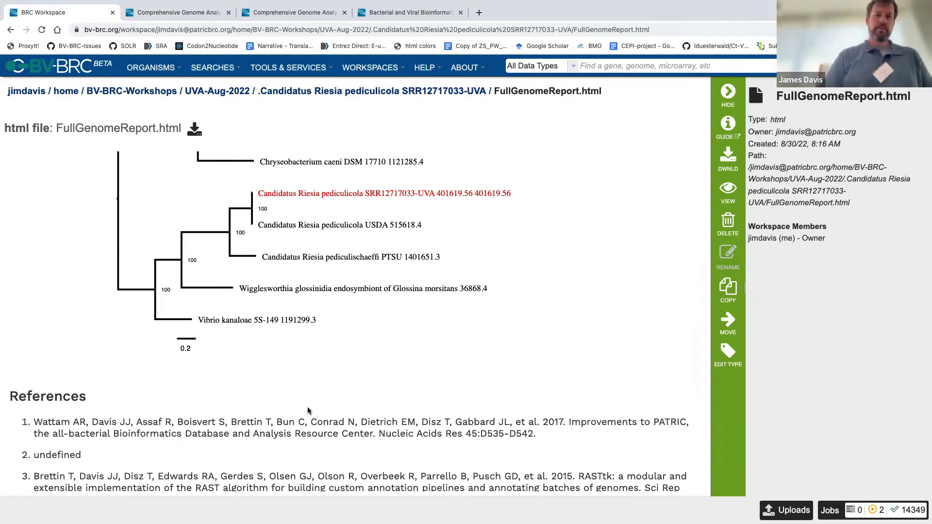
pyautogui.scroll(20, 307, 406)
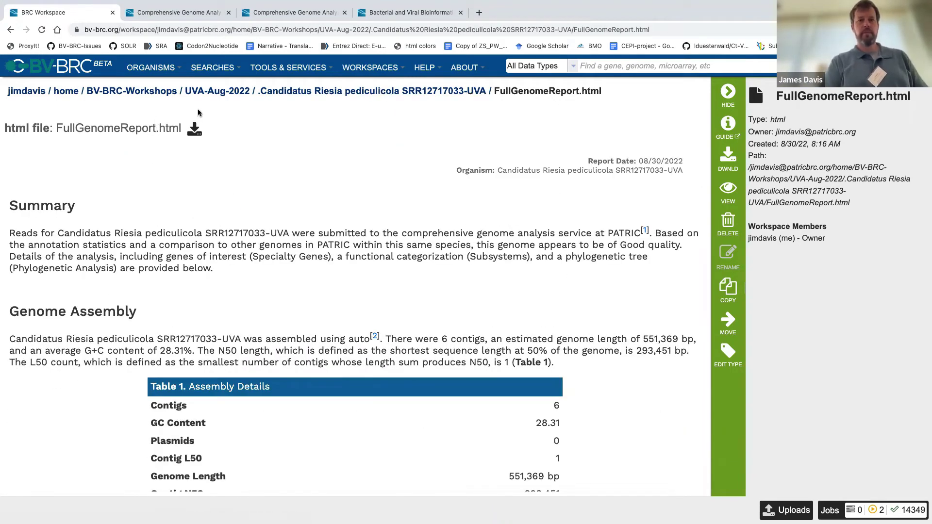
# Return to the Candidatus Riesia pediculicola SRR12717033-UVA files and open assembly_assembly_report.html from the assembly results
pyautogui.click(292, 87)
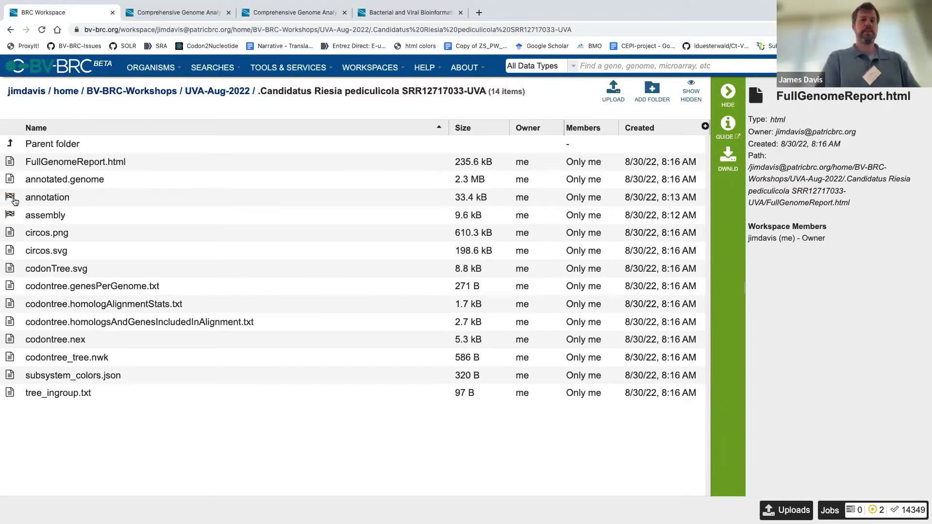
pyautogui.click(11, 216)
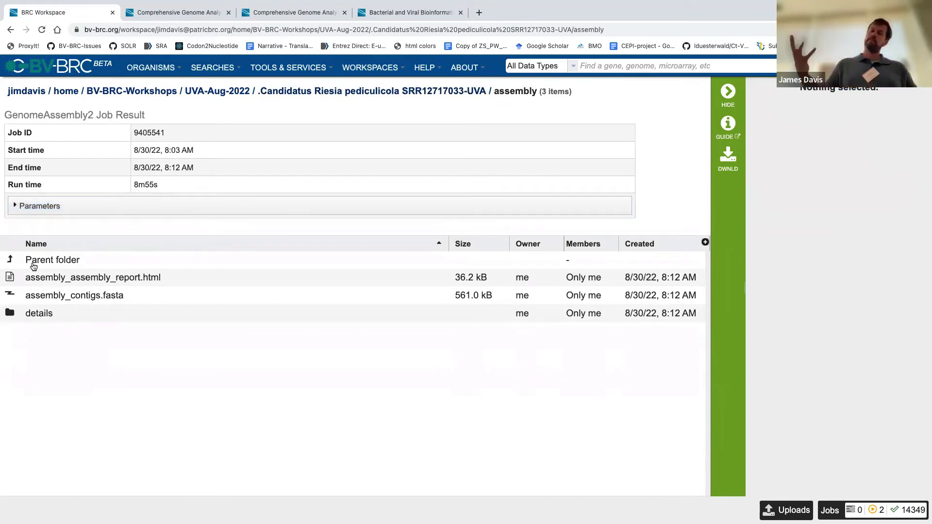
pyautogui.doubleClick(17, 285)
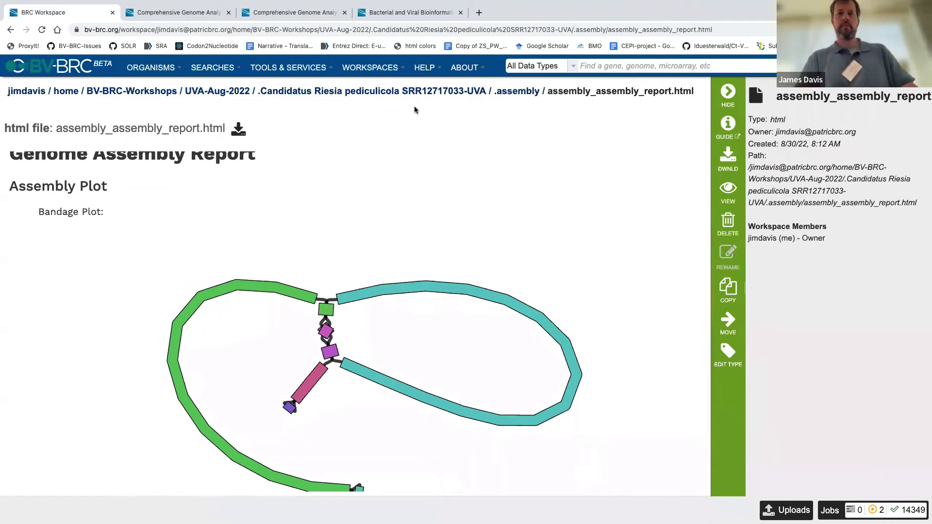
# Go back to the UVA-Aug-2022 folder, reopen the Candidatus Riesia pediculicola SRR12717033-UVA job result, and open its assembly_assembly_report.html again
pyautogui.click(409, 93)
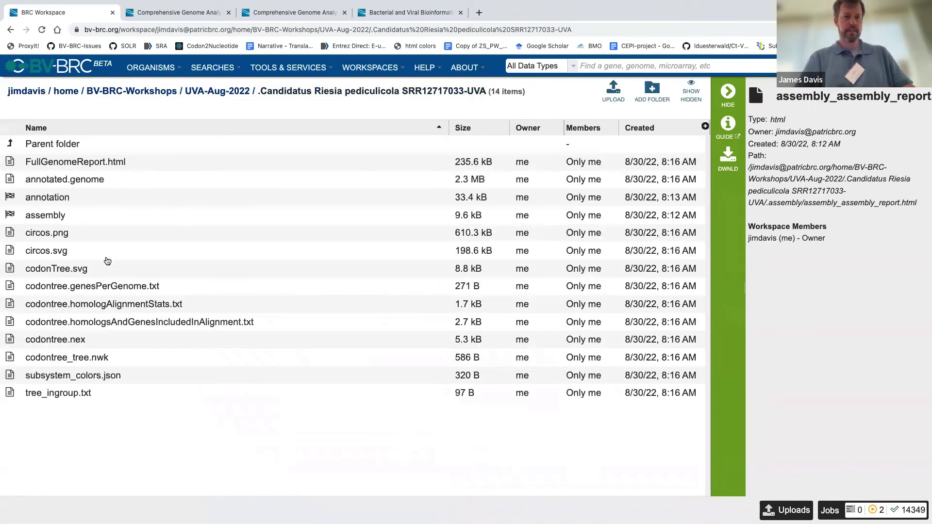
pyautogui.click(212, 92)
pyautogui.doubleClick(99, 148)
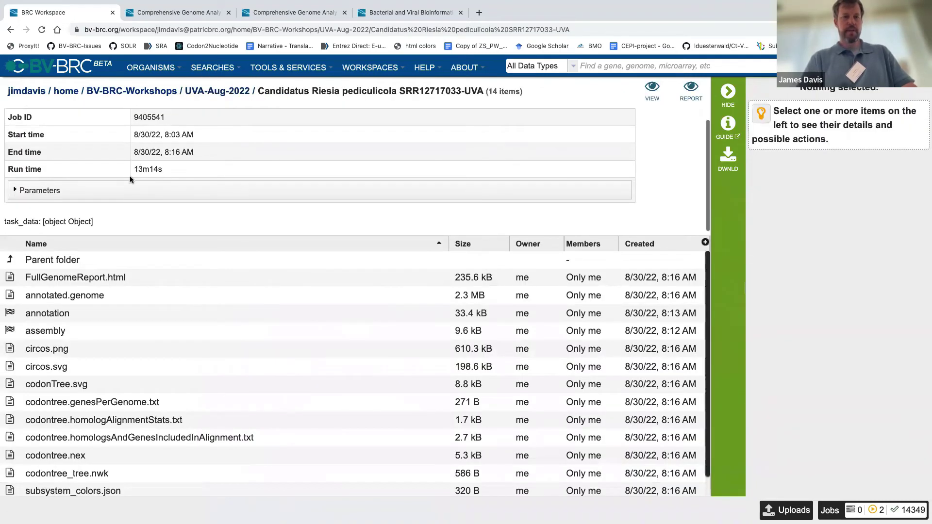
pyautogui.doubleClick(8, 332)
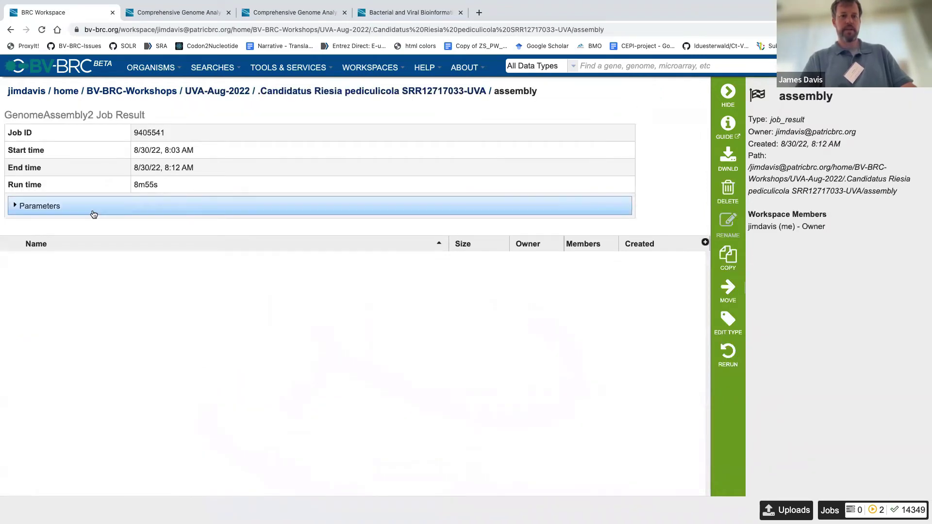
pyautogui.doubleClick(13, 282)
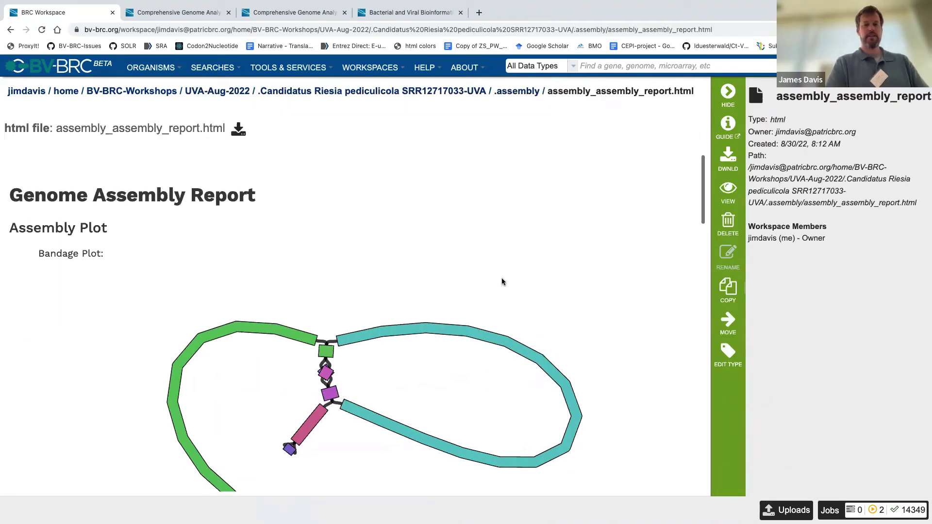
# Examine the Bandage plot in the Genome Assembly Report, looking at how the assembled contigs connect
pyautogui.scroll(-1, 502, 281)
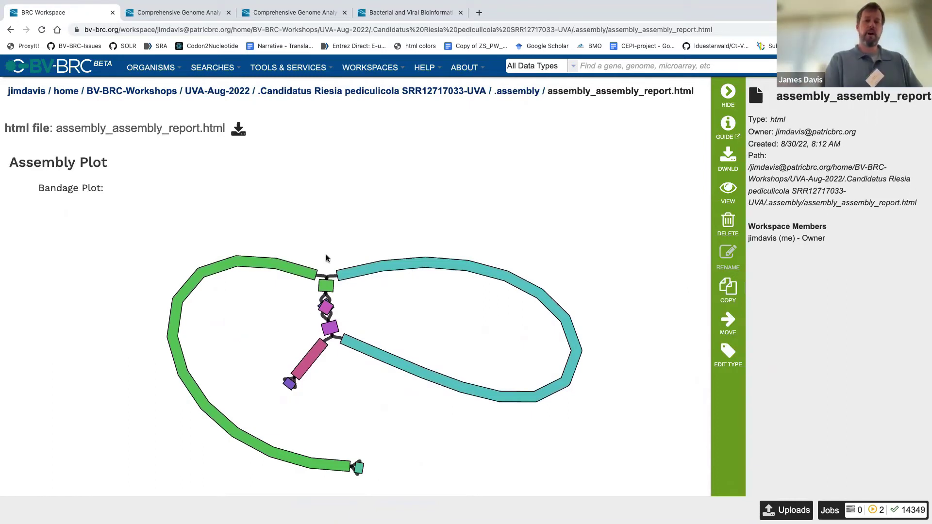
pyautogui.scroll(-3, 377, 301)
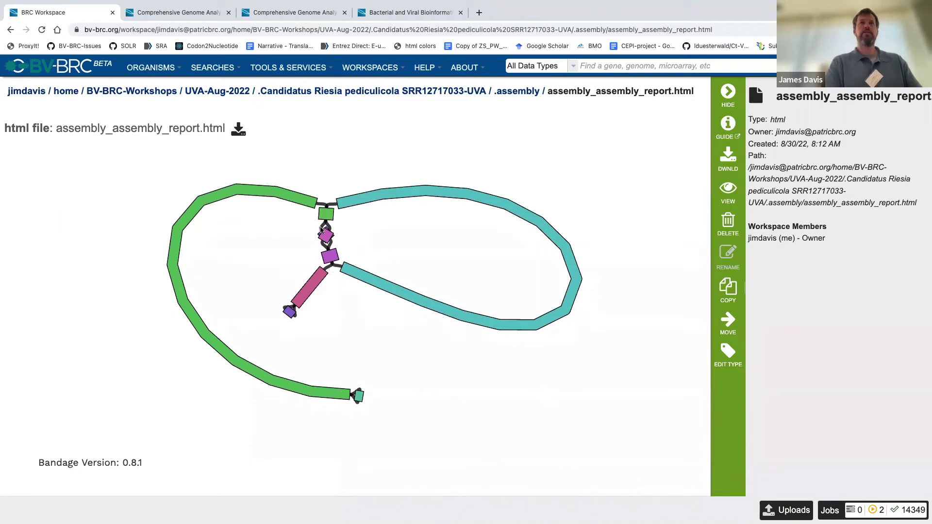
pyautogui.scroll(-1, 321, 230)
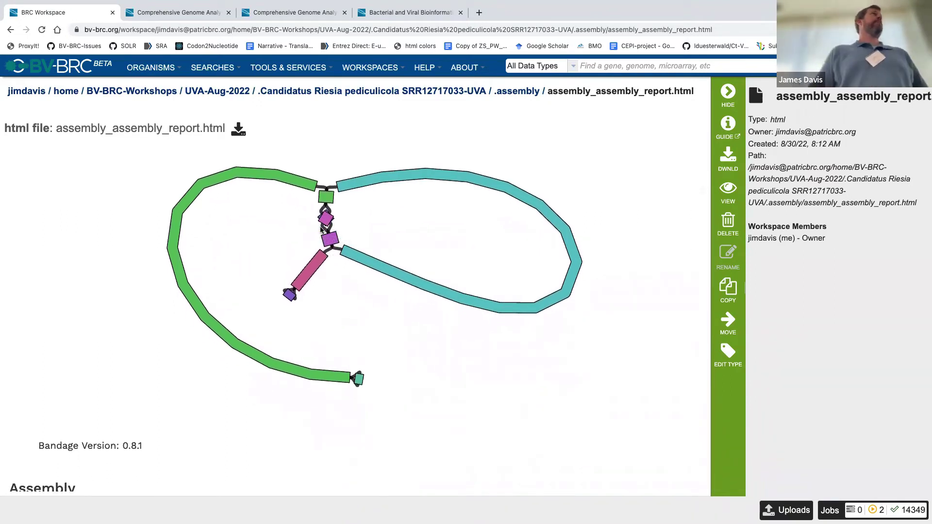
pyautogui.scroll(-1, 321, 230)
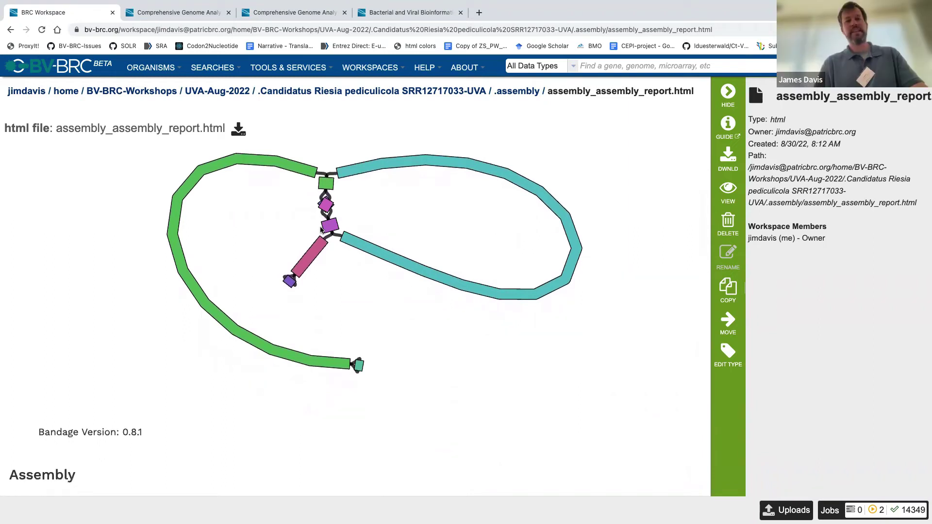
# Review the Assembly Process and Contig Filtering tables for the assembler, command line, thresholds and read depth
pyautogui.scroll(-10, 321, 230)
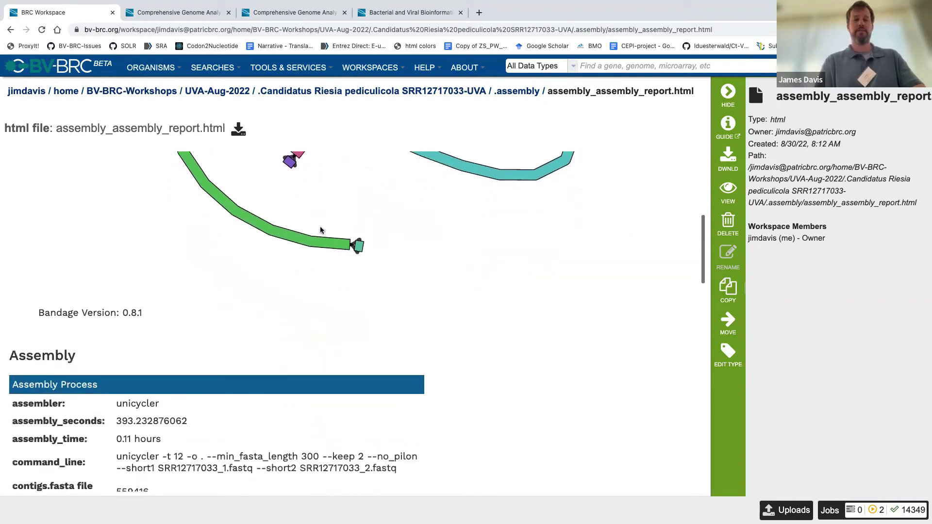
pyautogui.scroll(-3, 320, 230)
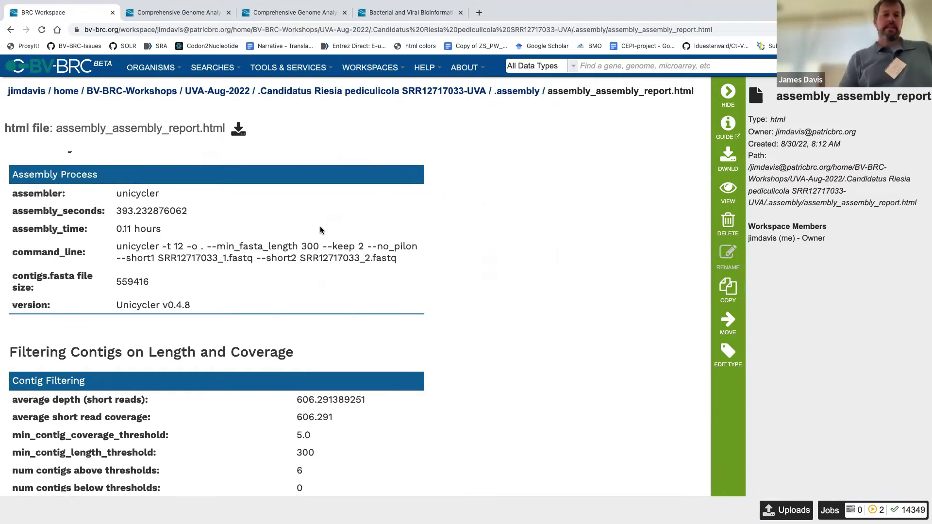
pyautogui.scroll(-3, 319, 228)
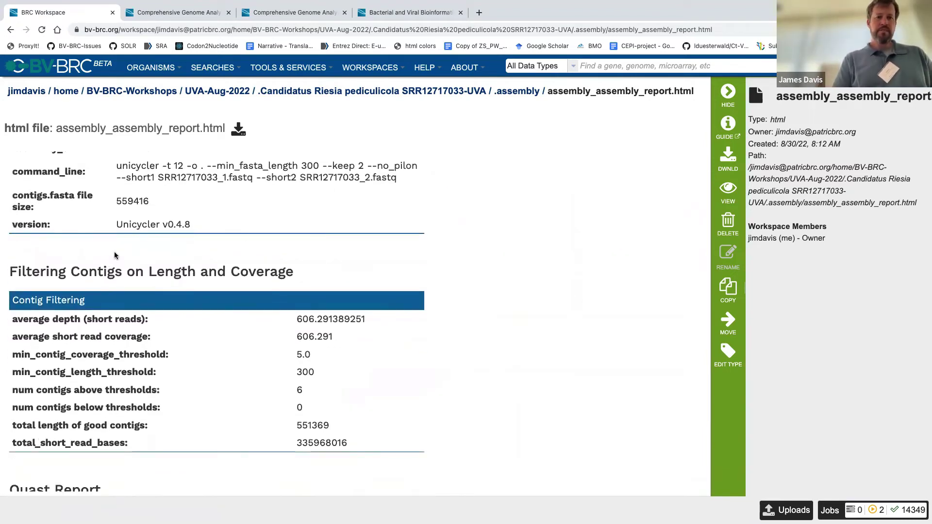
# Review the Contig Filtering table, the Quast Report statistics and the Input Reads details in the Genome Assembly Report
pyautogui.scroll(-4, 173, 234)
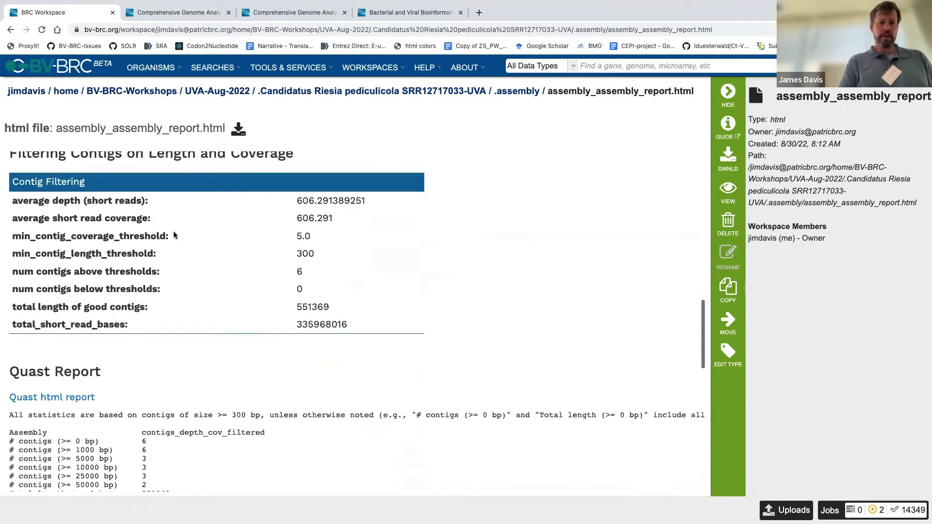
pyautogui.scroll(4, 293, 180)
pyautogui.scroll(-5, 250, 285)
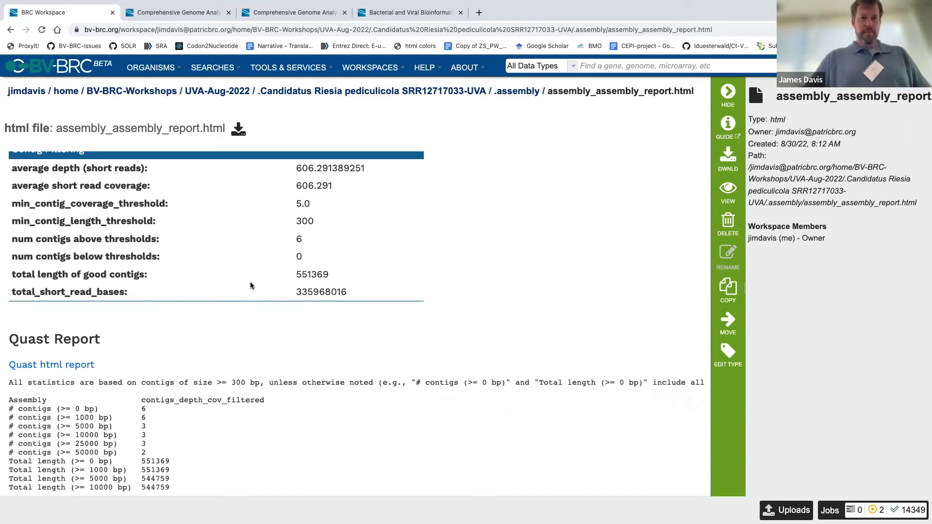
pyautogui.scroll(-1, 250, 286)
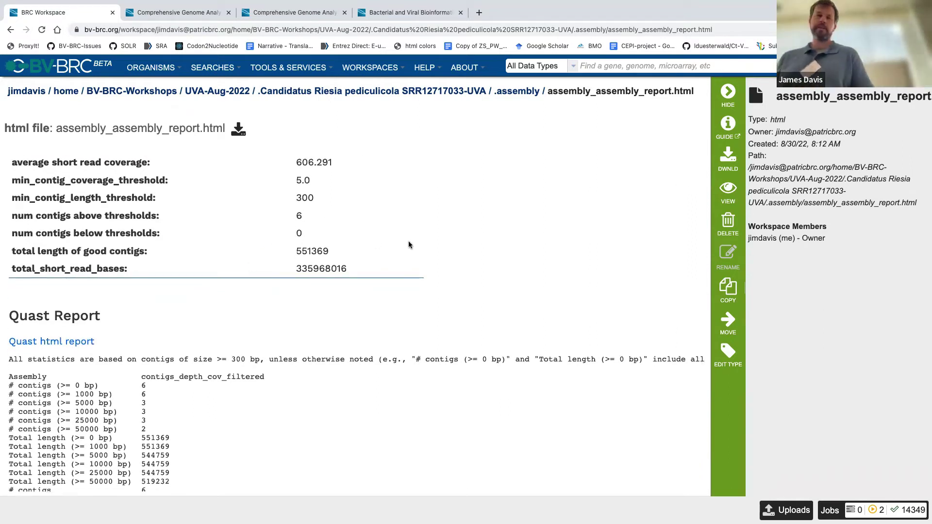
pyautogui.scroll(-6, 409, 241)
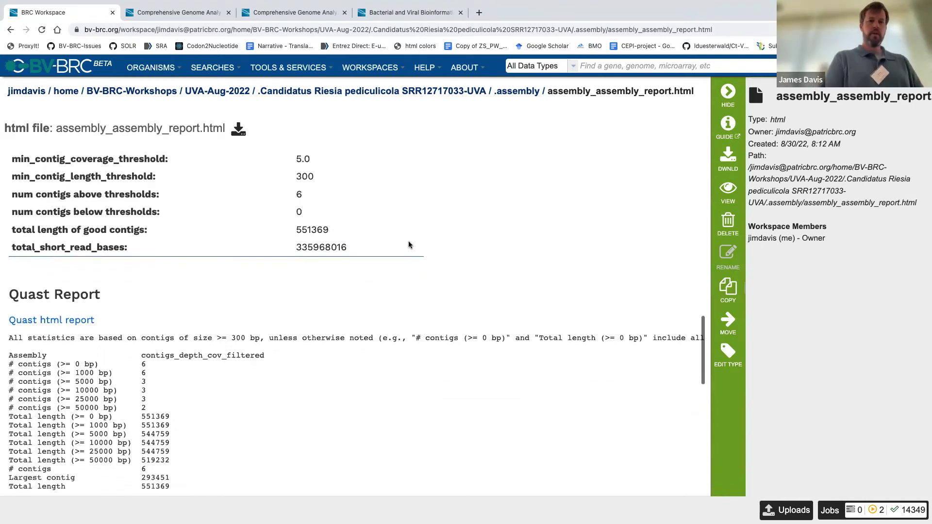
pyautogui.scroll(-10, 409, 245)
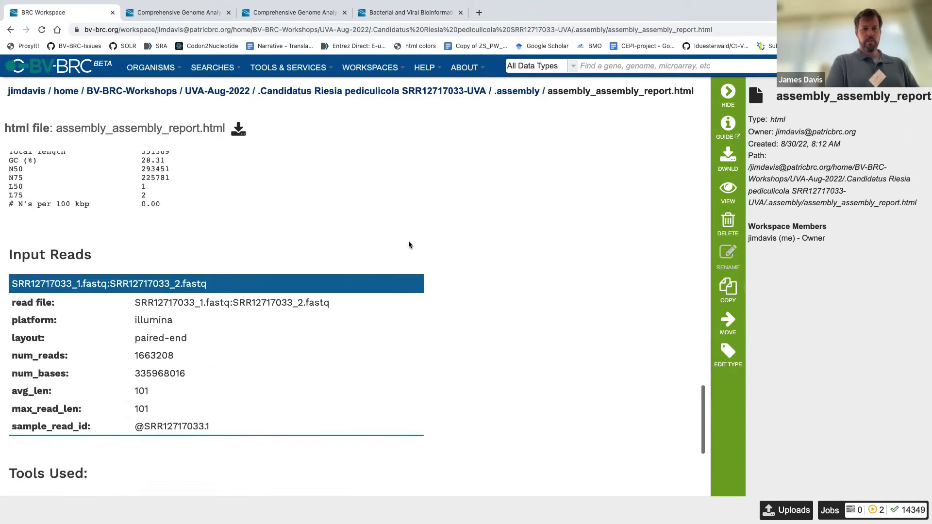
pyautogui.scroll(10, 409, 245)
pyautogui.rightClick(408, 244)
pyautogui.click(365, 280)
pyautogui.scroll(-12, 365, 281)
# Revisit the Bandage plot and the Assembly Process table at the start of the Genome Assembly Report
pyautogui.scroll(20, 365, 280)
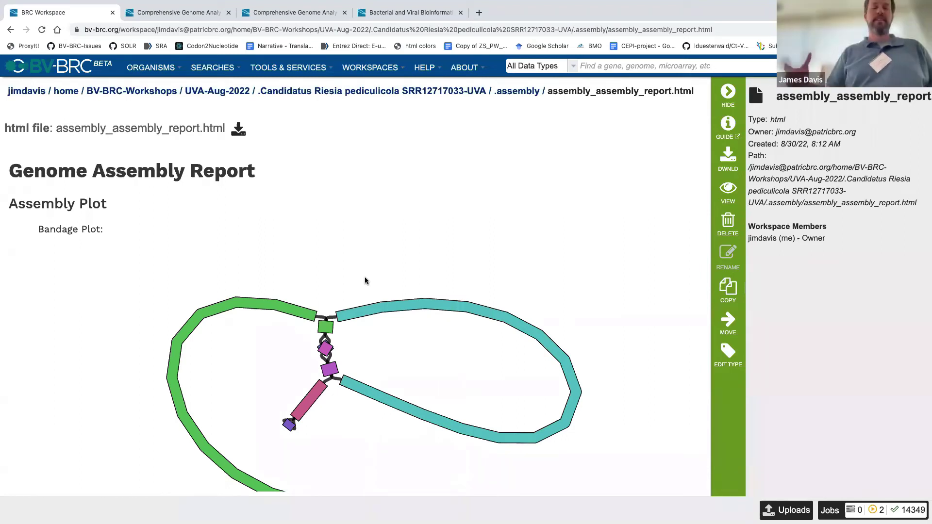
pyautogui.scroll(-7, 364, 280)
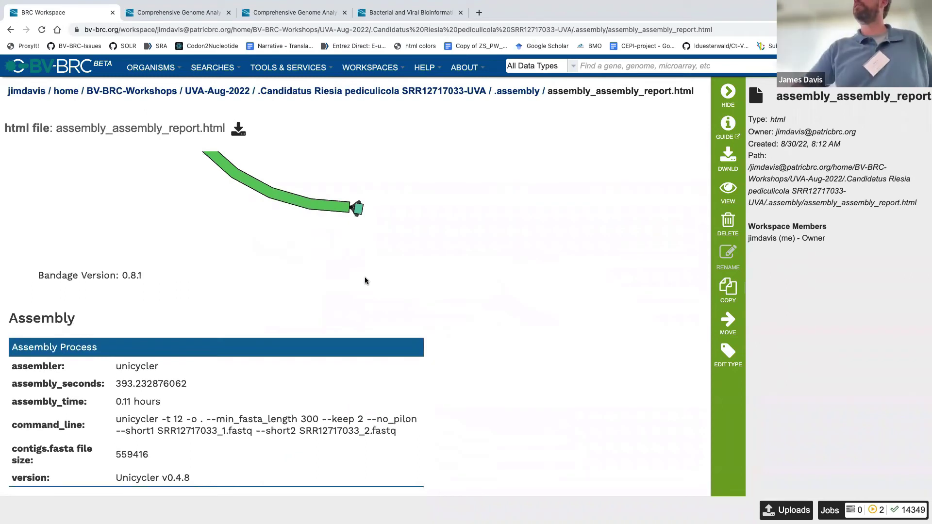
pyautogui.scroll(5, 365, 280)
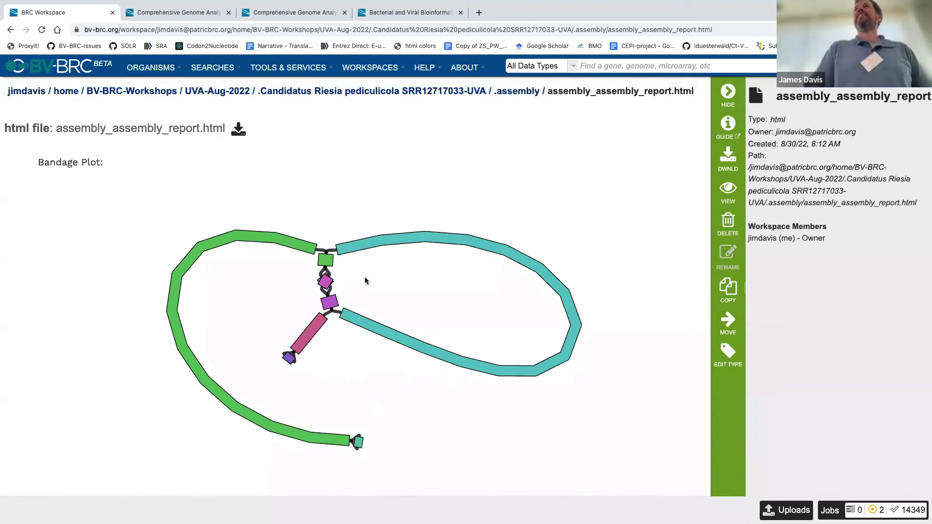
pyautogui.scroll(-3, 365, 281)
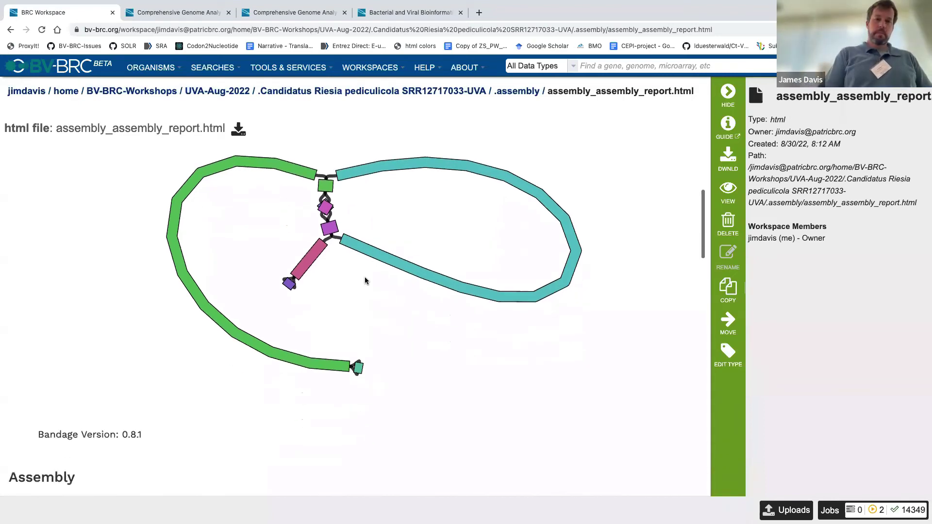
# Go back to the assembly results, download assembly_contigs.fasta, and open the downloaded file in BBEdit
pyautogui.click(372, 91)
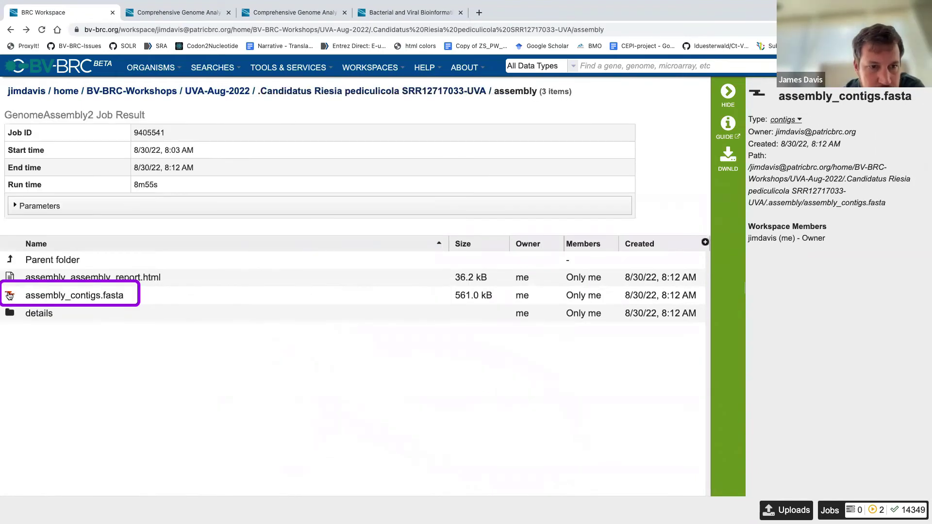
pyautogui.doubleClick(9, 295)
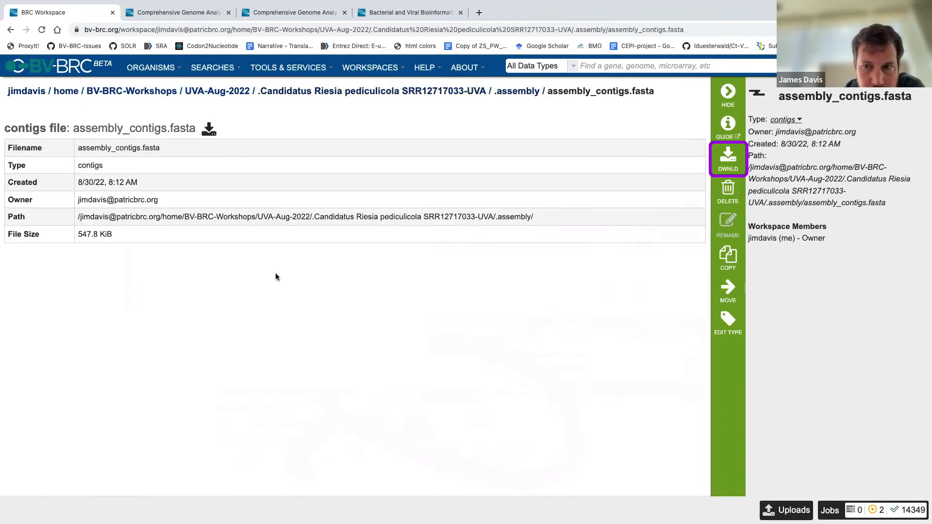
pyautogui.click(717, 172)
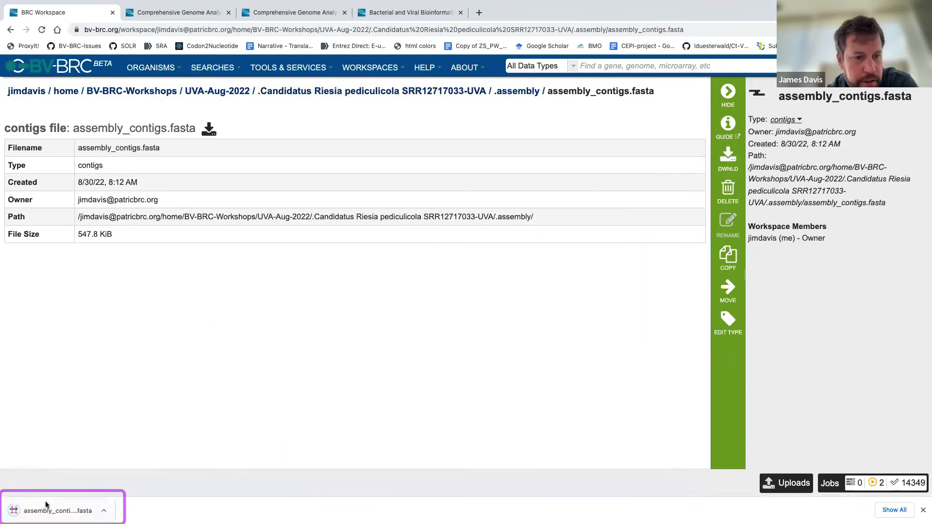
pyautogui.click(45, 506)
pyautogui.doubleClick(168, 327)
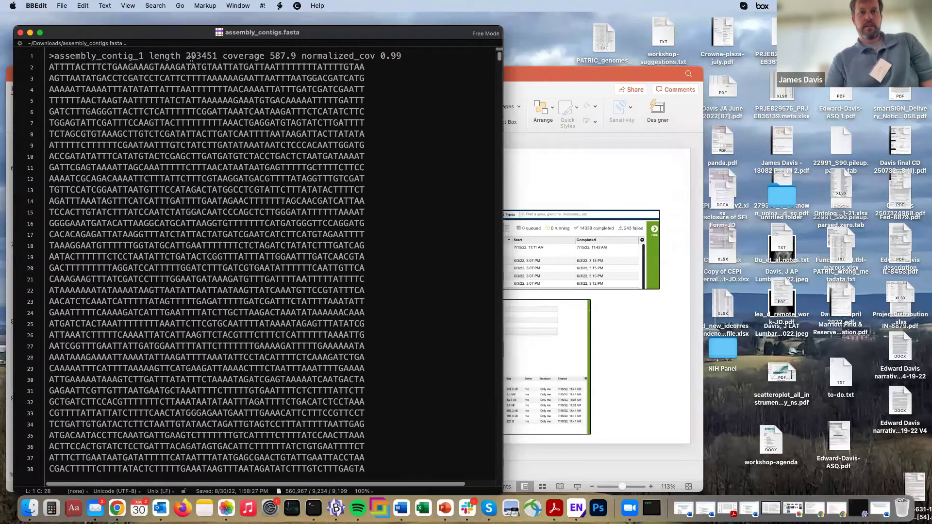
# Highlight the header line of assembly_contig_1 to read its length and coverage, and switch back to the browser
pyautogui.tripleClick(191, 57)
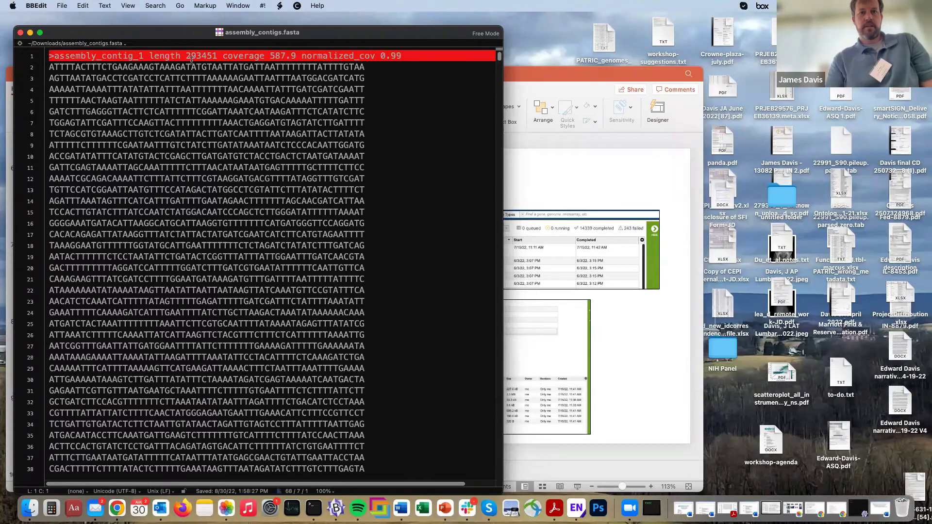
pyautogui.click(381, 71)
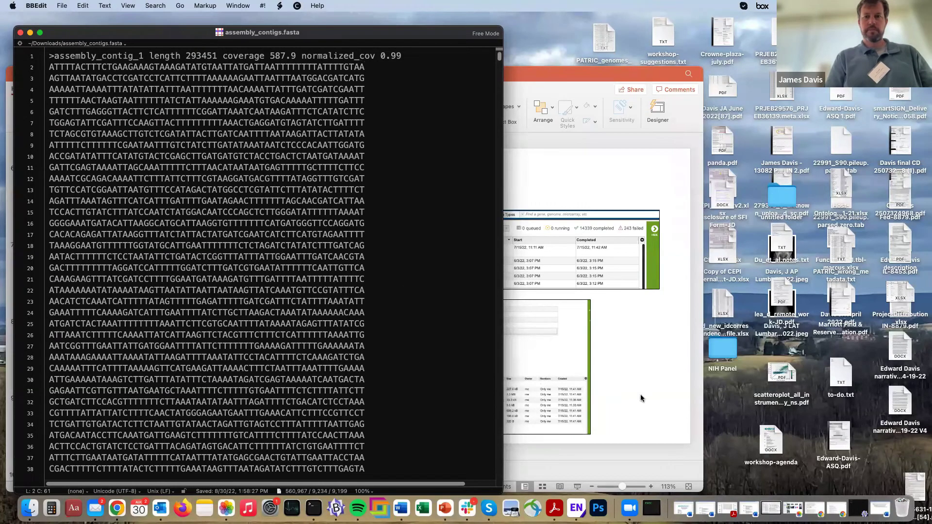
pyautogui.hotkey('ctrl', 'Right')
# Return to the Candidatus Riesia pediculicola SRR12717033-UVA files, open the annotation results, and look through the annotation output files
pyautogui.click(372, 91)
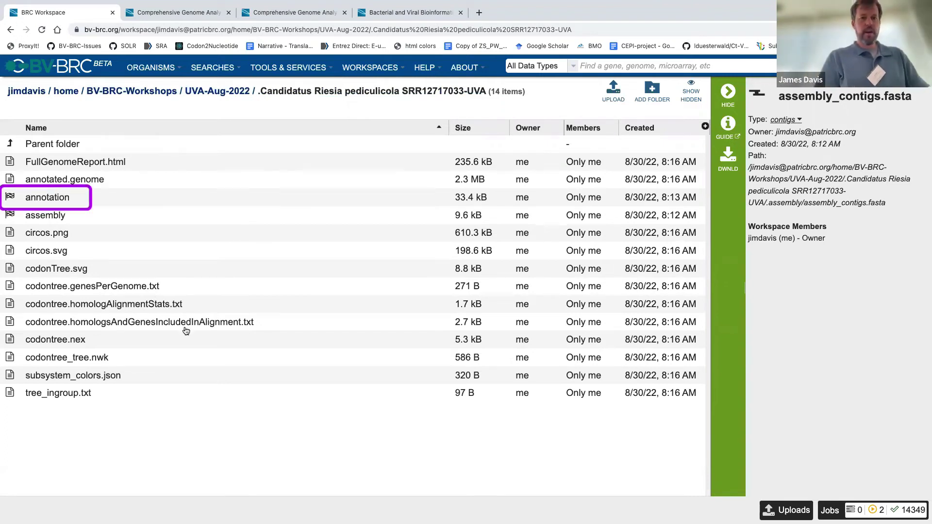
pyautogui.doubleClick(16, 203)
pyautogui.scroll(-2, 194, 272)
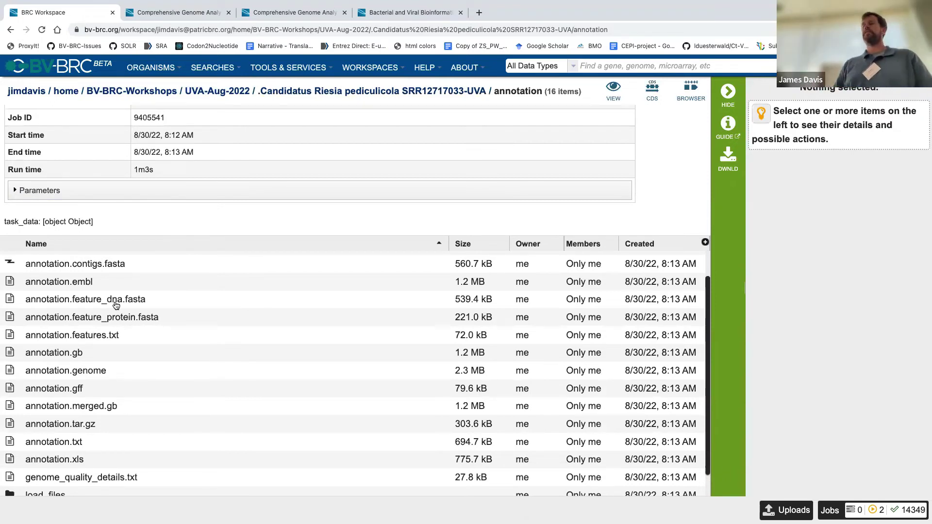
pyautogui.scroll(-1, 116, 305)
pyautogui.scroll(-1, 116, 305)
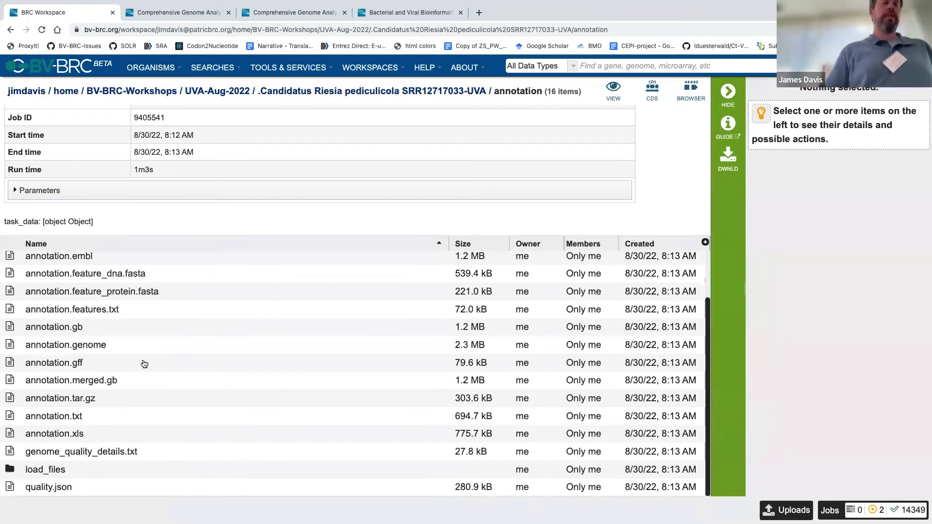
pyautogui.scroll(3, 121, 395)
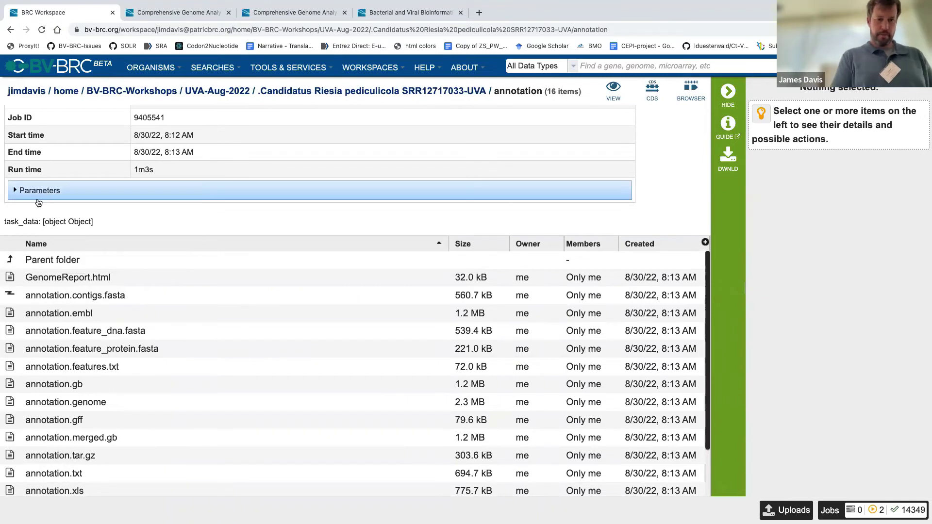
# Download annotation.xls from the annotation results and open it in Excel
pyautogui.scroll(-2, 22, 359)
pyautogui.click(10, 435)
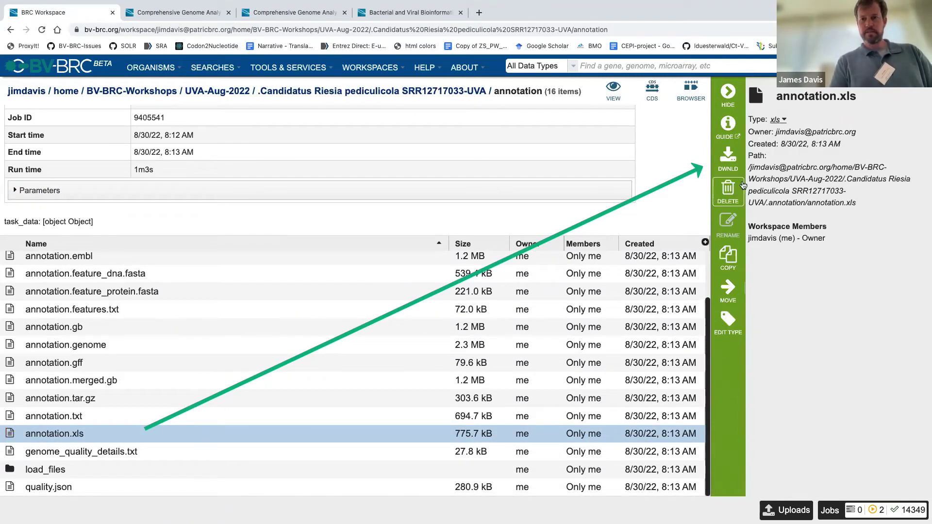
pyautogui.click(728, 159)
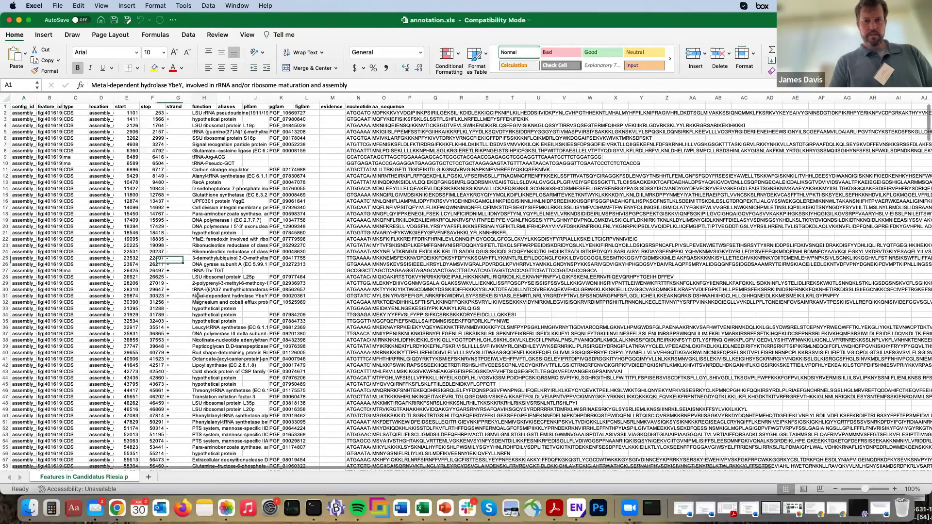
# Enlarge the annotation feature table and examine its feature IDs, CDS and rna types, and start and stop columns
pyautogui.click(198, 295)
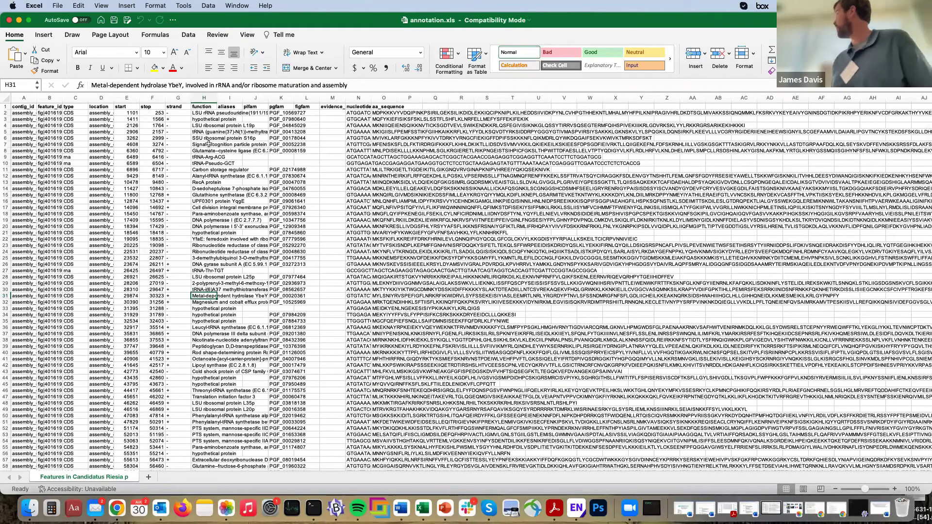
pyautogui.scroll(5, 209, 143)
pyautogui.moveTo(192, 104); pyautogui.dragTo(258, 106)
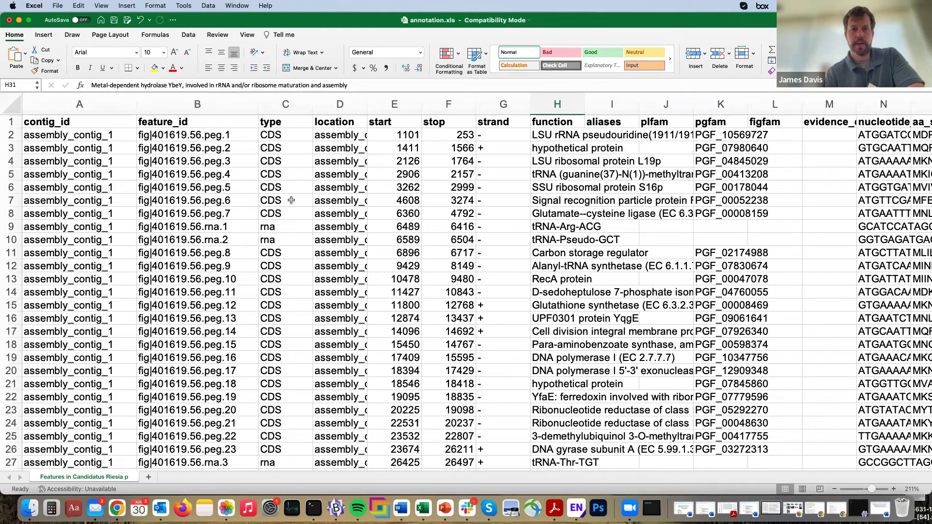
pyautogui.click(279, 262)
pyautogui.click(280, 211)
pyautogui.click(297, 168)
pyautogui.moveTo(292, 466); pyautogui.dragTo(338, 468)
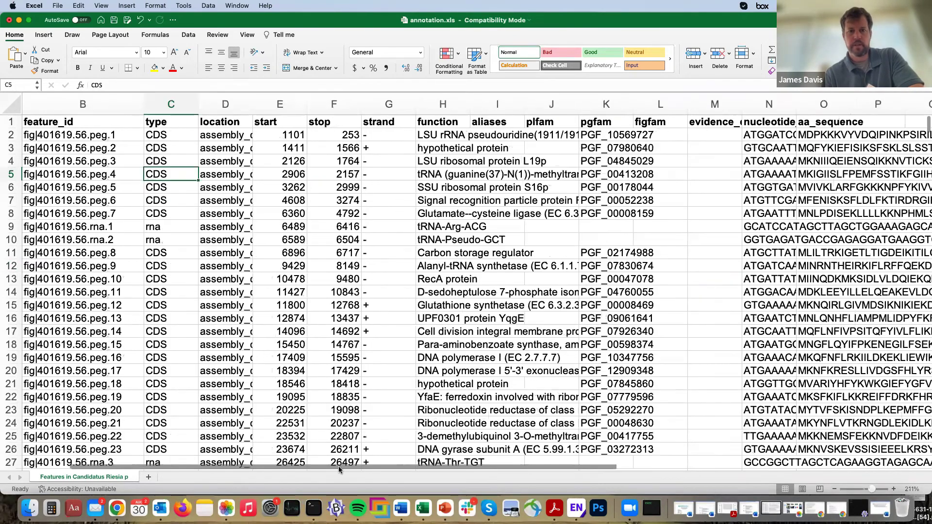
# Widen the function column and examine the functional assignments, protein family IDs, and nucleotide and amino acid sequences
pyautogui.moveTo(470, 105); pyautogui.dragTo(608, 106)
pyautogui.click(447, 140)
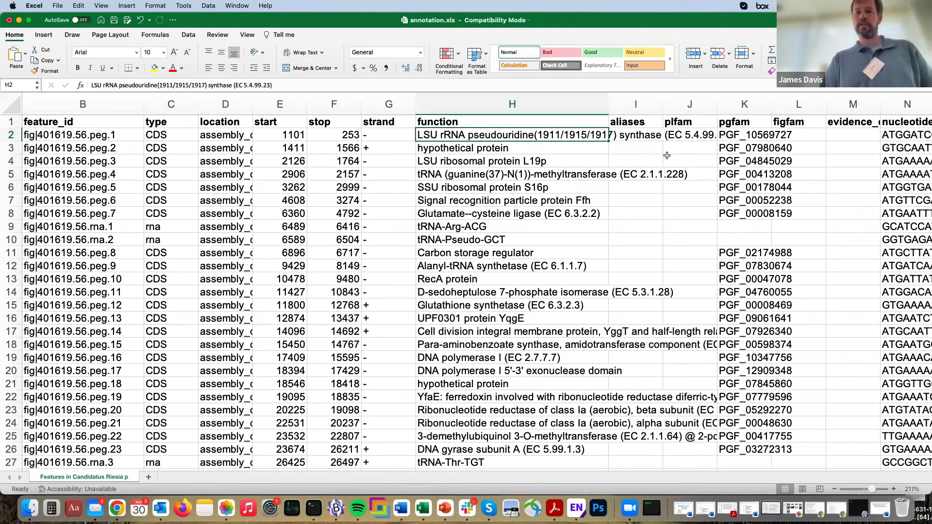
pyautogui.hscroll(10, 425, 407)
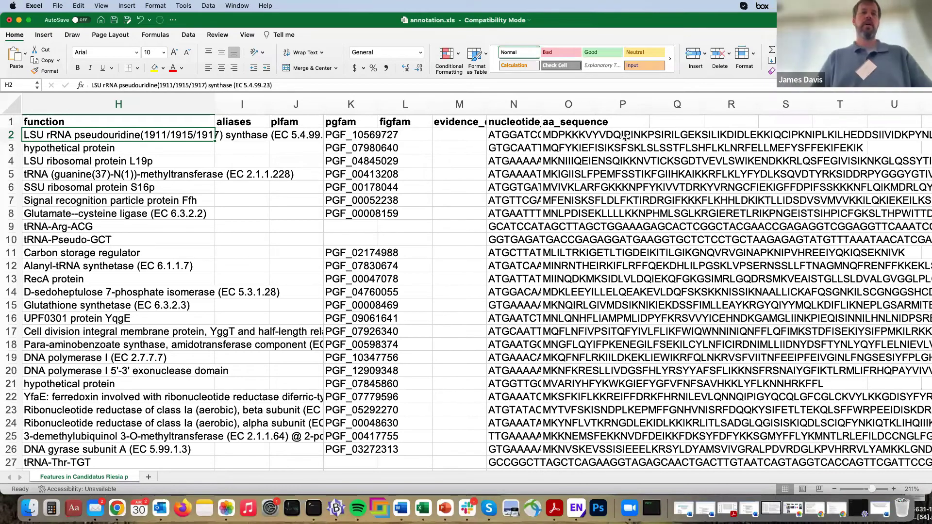
# Close the annotation.xls workbook and return to the annotation results in Chrome
pyautogui.click(9, 19)
pyautogui.press('super+d')
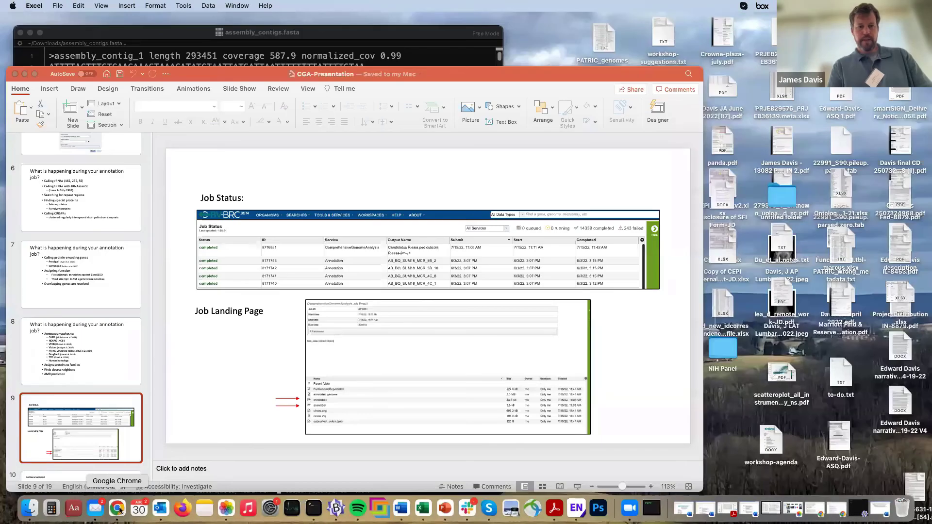
pyautogui.click(117, 508)
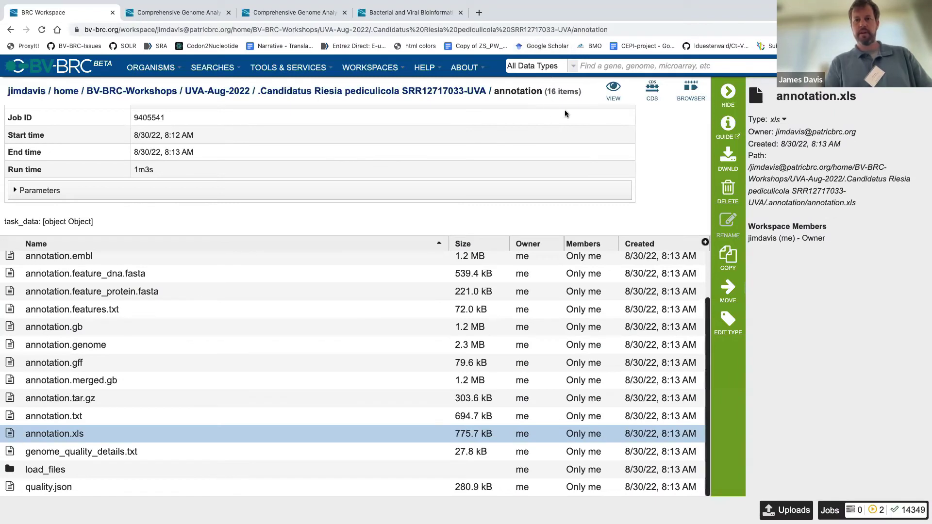
# View the annotated genome from the annotation job result, go back to the result, and open the genome view again
pyautogui.moveTo(597, 516)
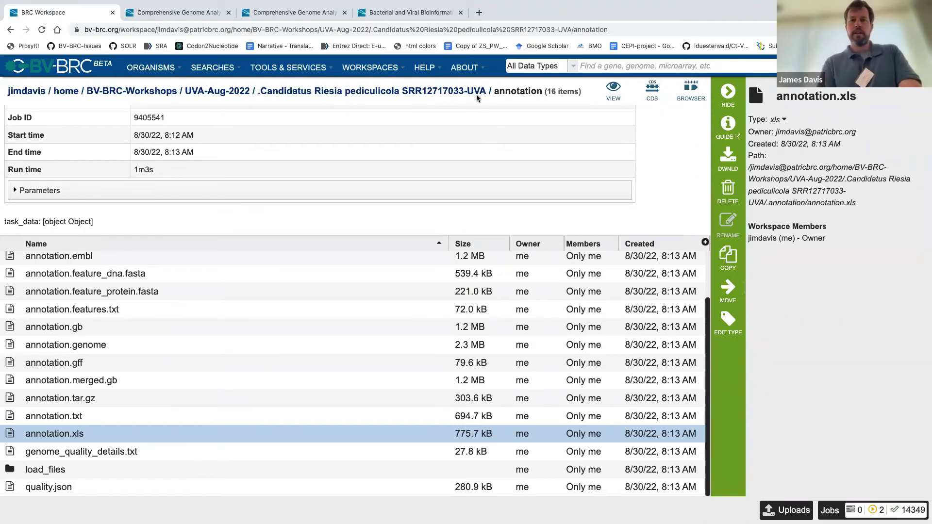
pyautogui.click(612, 87)
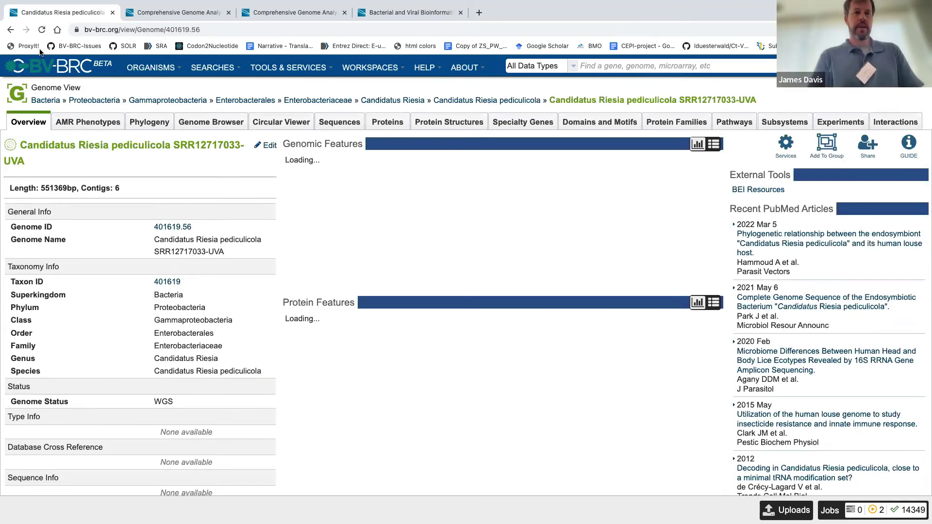
pyautogui.press('super+bracketleft')
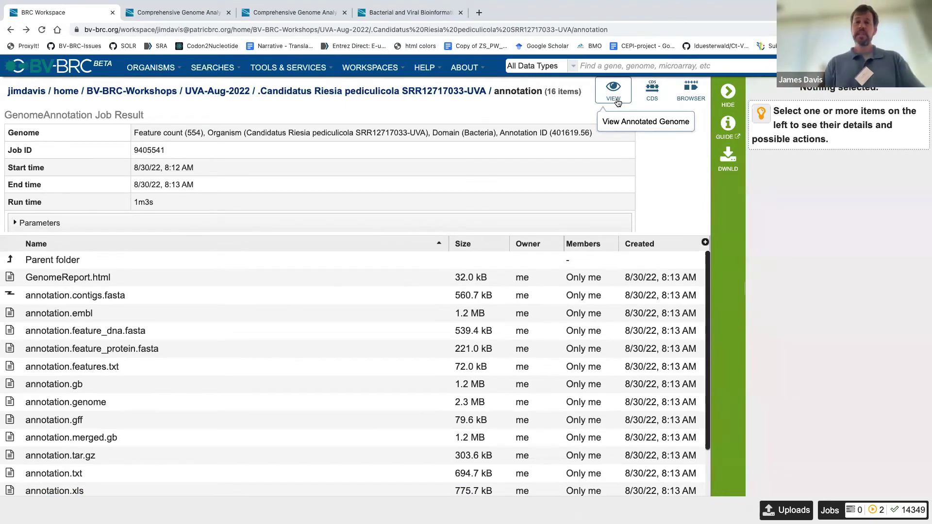
pyautogui.click(614, 92)
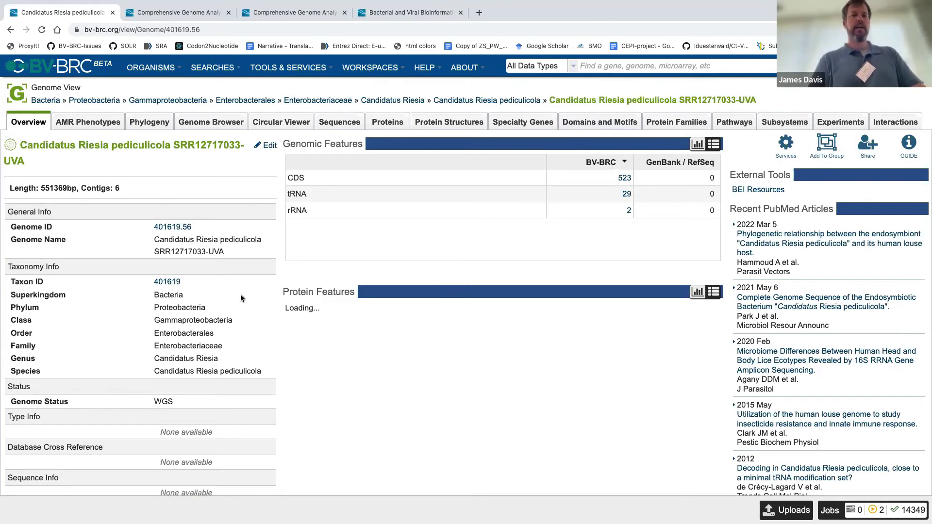
# Review the genome overview's genome and annotation statistics, genome quality, Protein Features and Specialty Genes tables
pyautogui.scroll(-1, 203, 275)
pyautogui.scroll(-5, 204, 276)
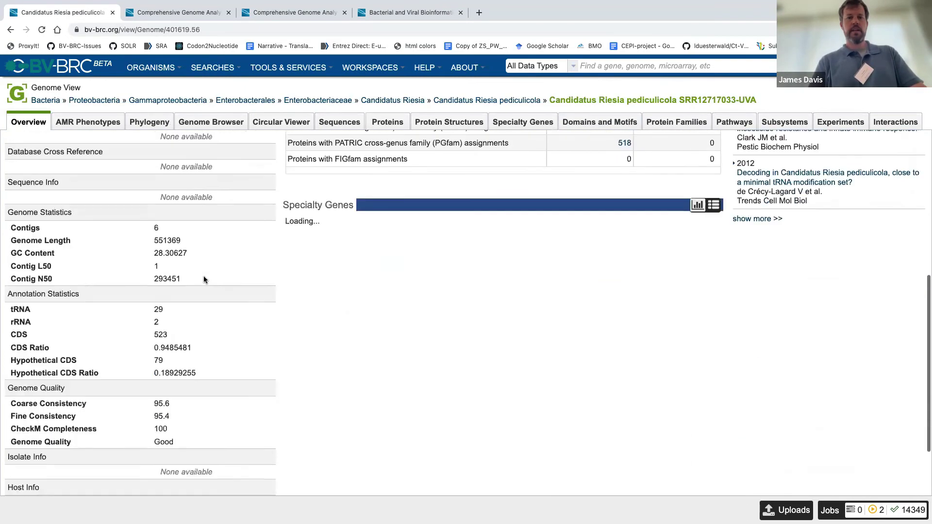
pyautogui.scroll(3, 204, 276)
pyautogui.scroll(1, 443, 276)
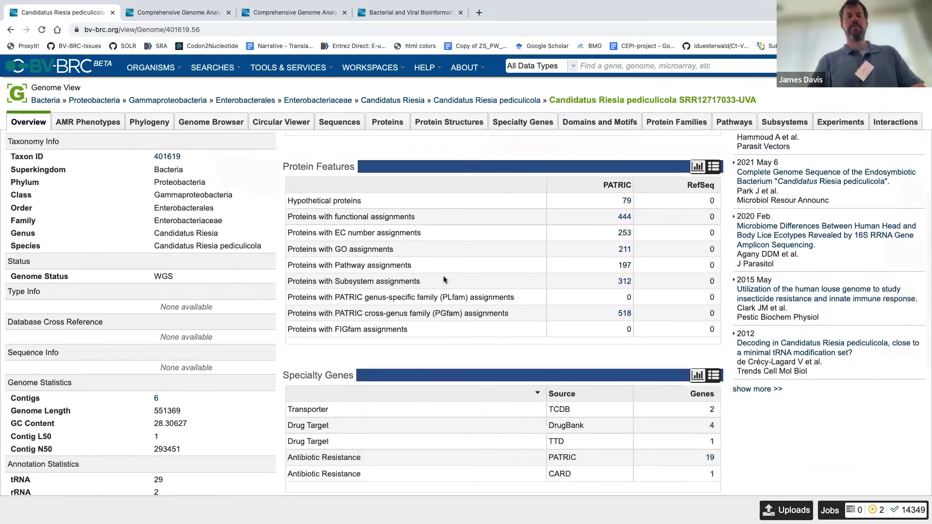
pyautogui.scroll(-1, 443, 279)
pyautogui.scroll(-1, 444, 279)
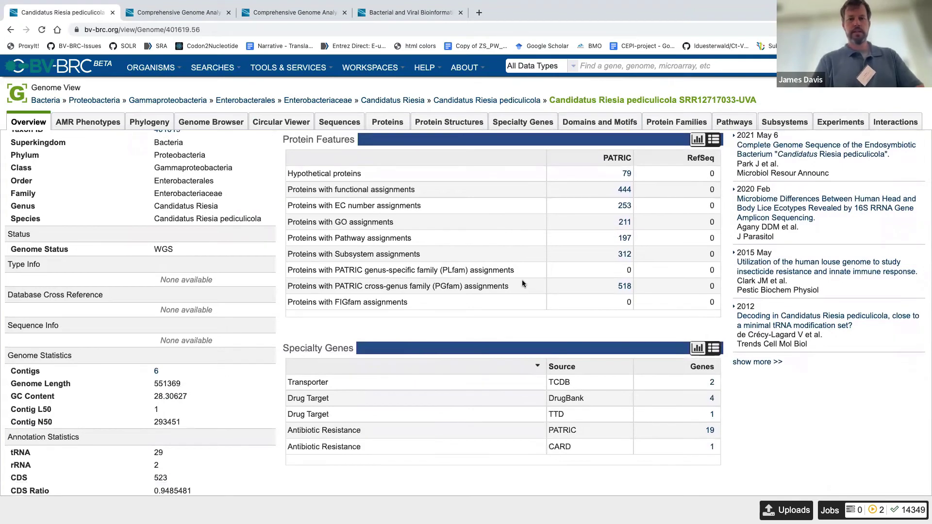
# Open the list of hypothetical proteins from the Protein Features table and look through its entries
pyautogui.scroll(-4, 522, 280)
pyautogui.scroll(6, 570, 371)
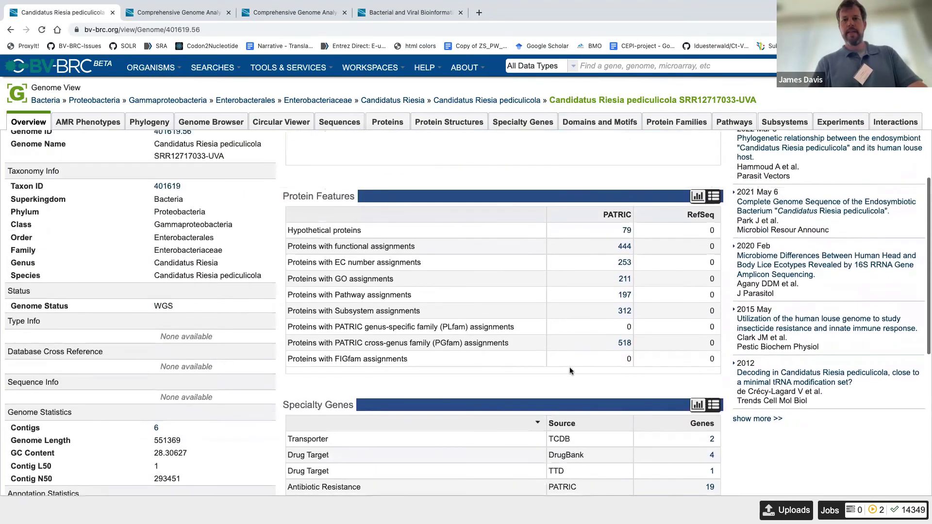
pyautogui.click(626, 231)
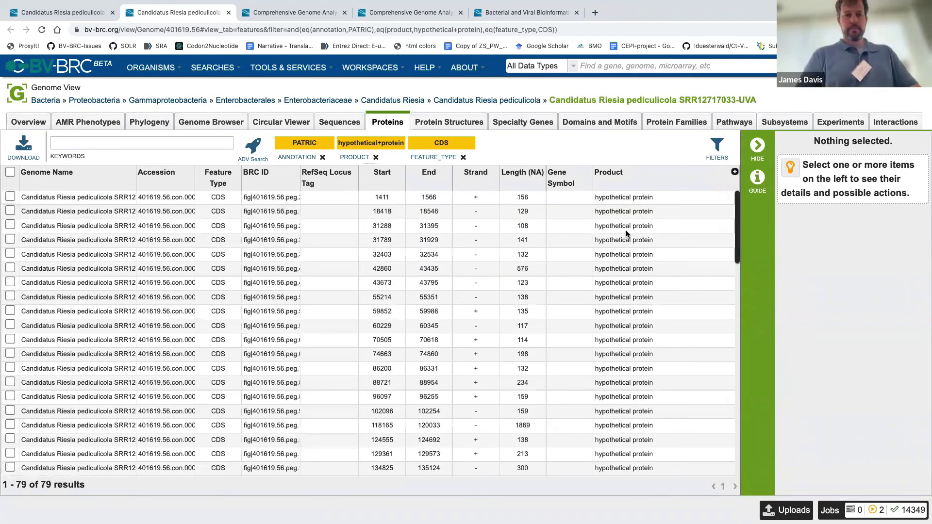
pyautogui.scroll(-10, 626, 234)
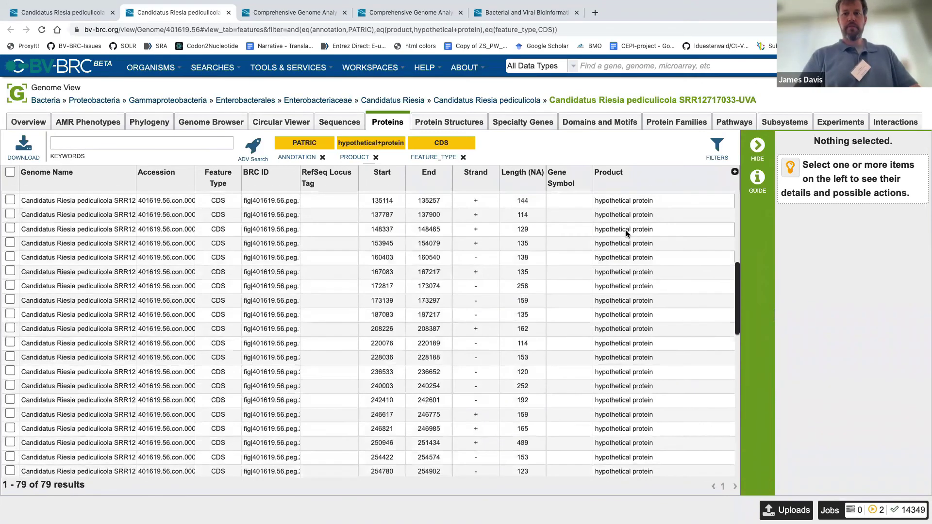
pyautogui.scroll(10, 626, 234)
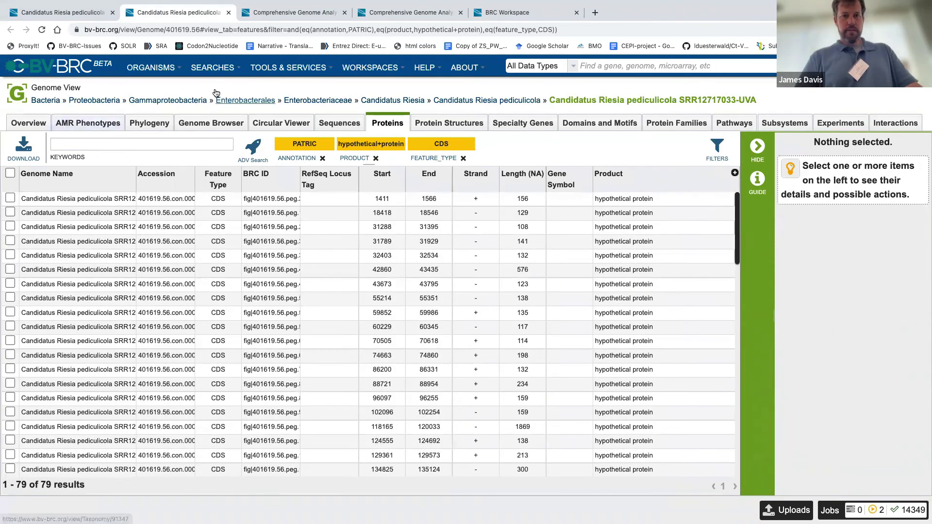
# Return to the genome overview and review its annotation statistics, genome quality and Specialty Genes information
pyautogui.click(28, 122)
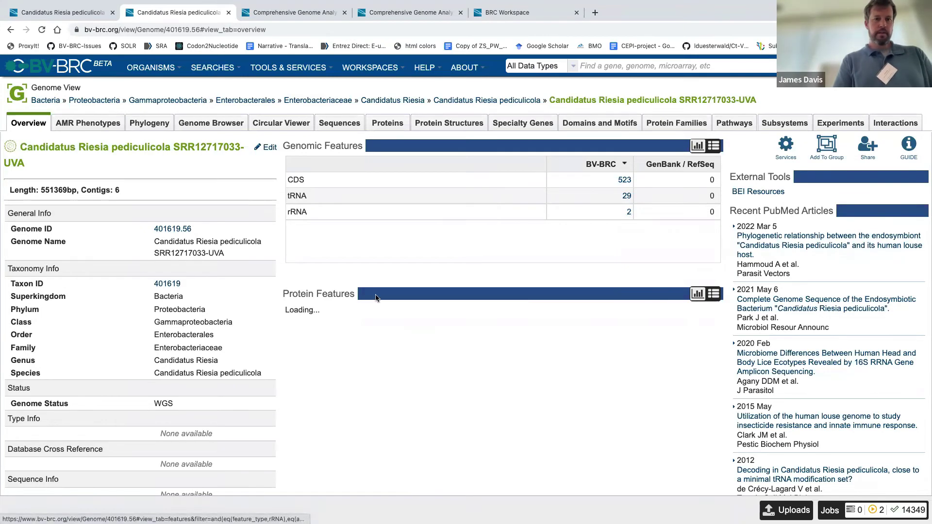
pyautogui.scroll(-8, 144, 228)
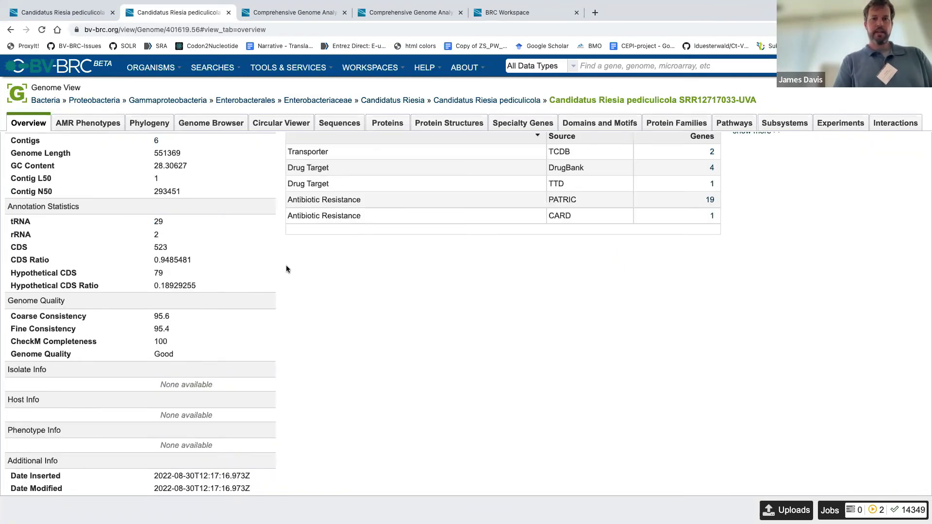
pyautogui.scroll(10, 286, 266)
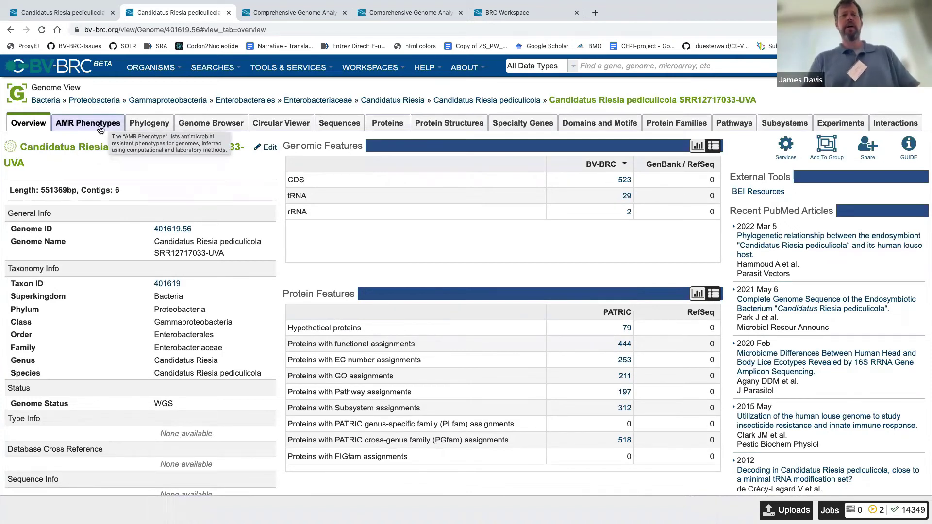
# Open the genome's phylogeny and look through the Enterobacteriales order-level tree
pyautogui.click(147, 125)
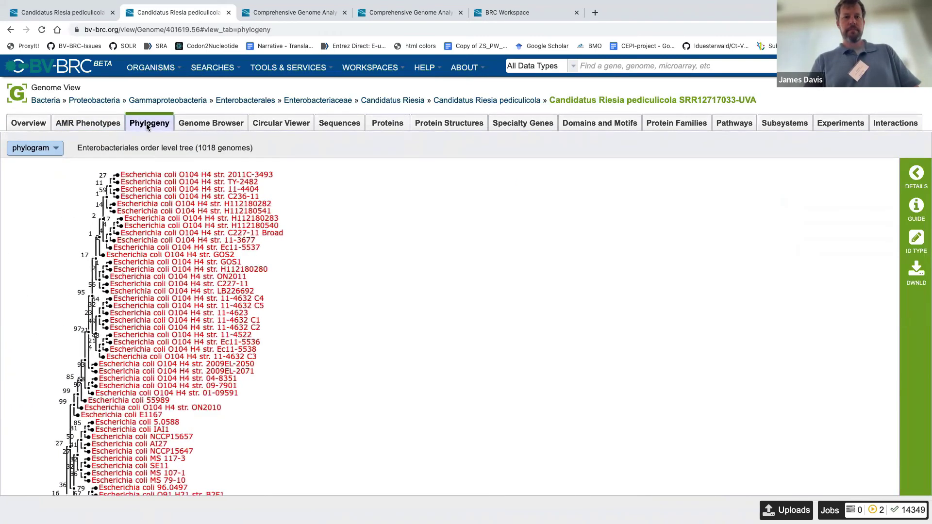
pyautogui.scroll(-10, 201, 203)
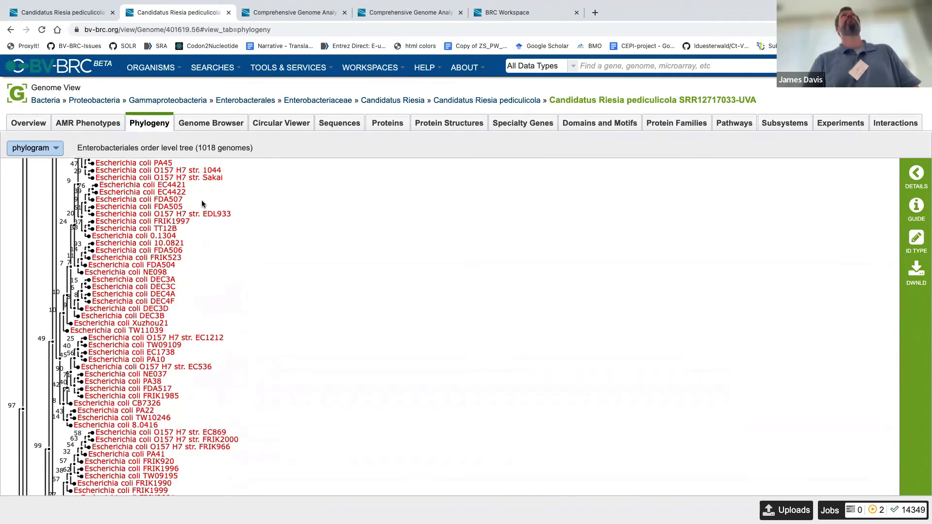
pyautogui.scroll(-3, 202, 201)
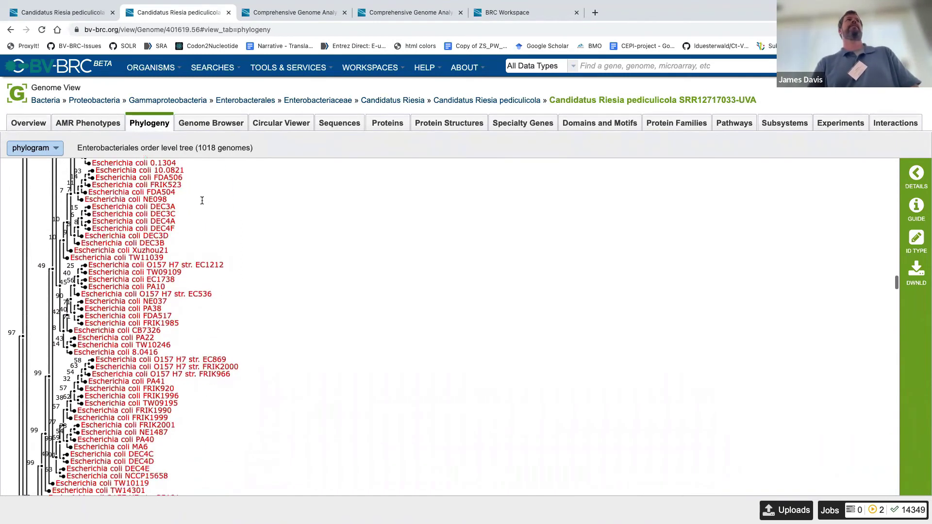
pyautogui.scroll(1, 202, 200)
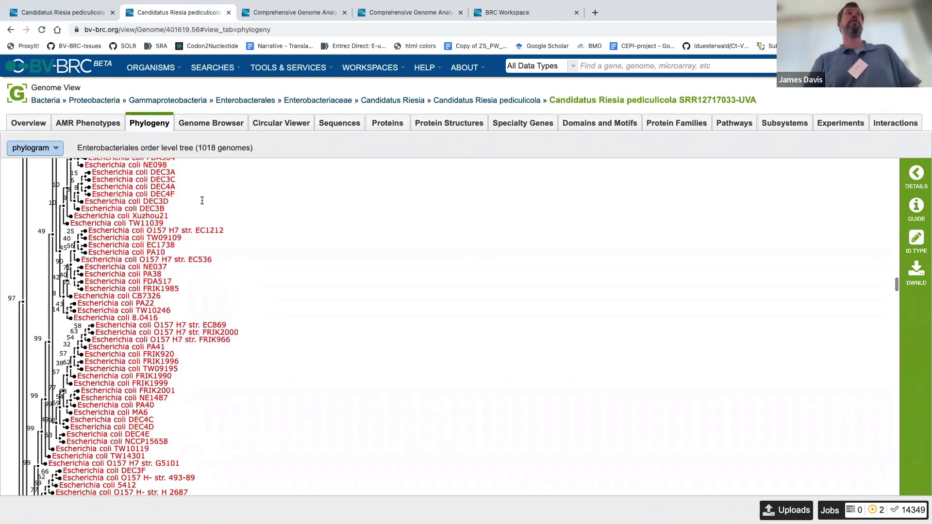
pyautogui.scroll(2, 202, 201)
pyautogui.scroll(20, 202, 200)
pyautogui.scroll(10, 201, 200)
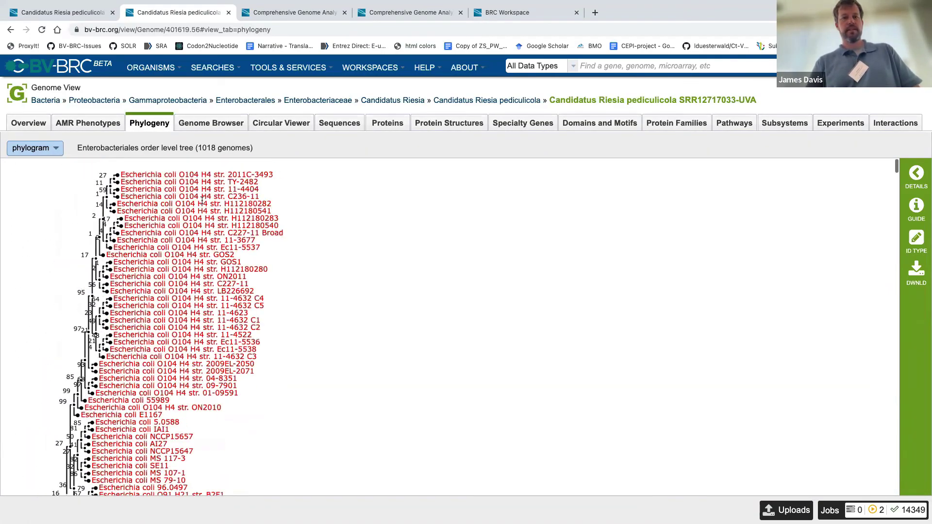
# Open the genome browser, remove the RefSeq Annotation track, and inspect features in the PATRIC Annotation track
pyautogui.click(197, 121)
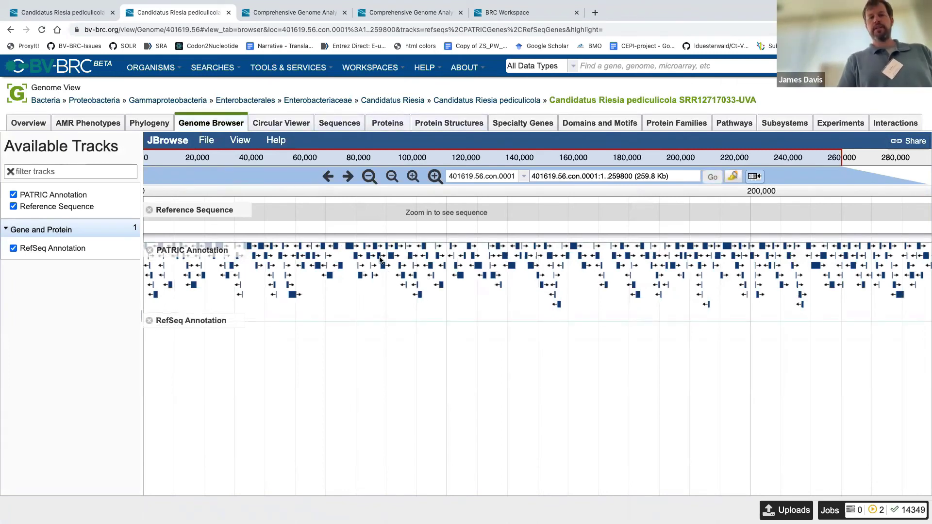
pyautogui.click(149, 322)
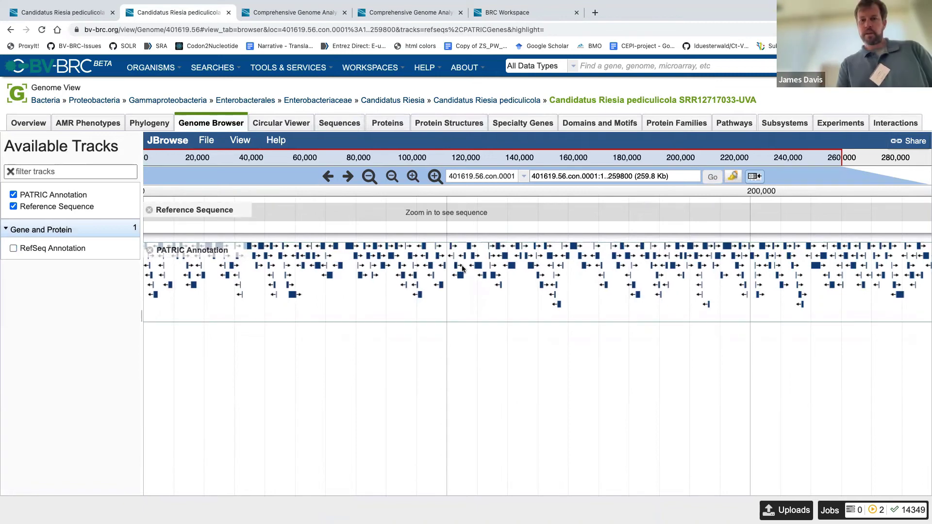
pyautogui.moveTo(533, 267)
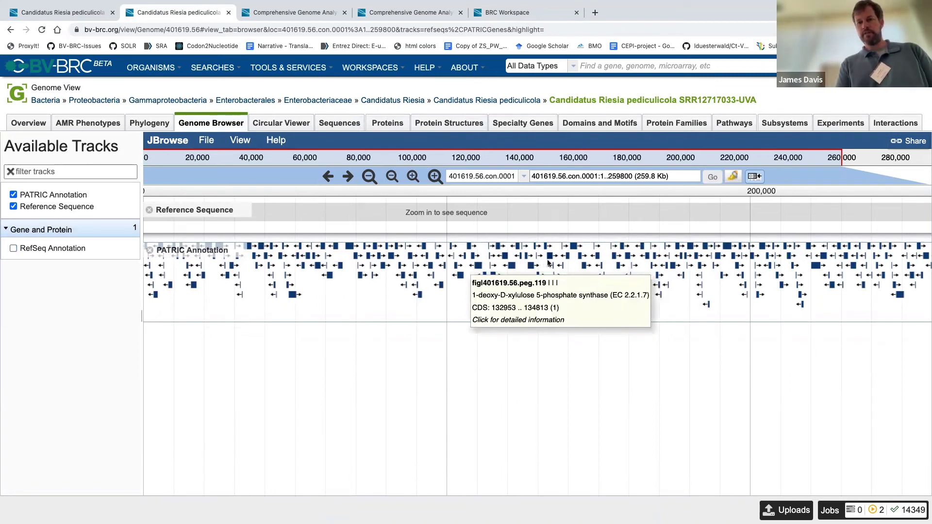
pyautogui.moveTo(577, 250)
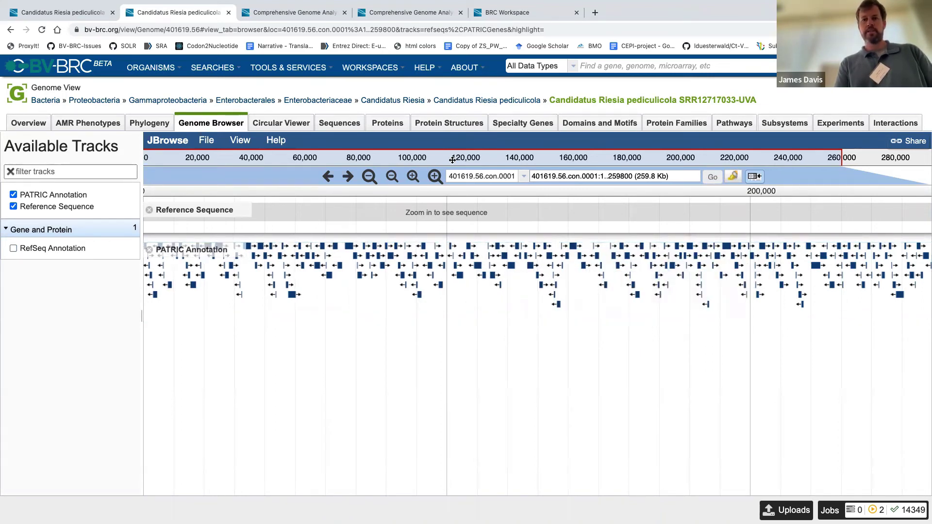
# Zoom in on contig 401619.56.con.0001 in the genome browser and check the list of available contigs
pyautogui.click(435, 176)
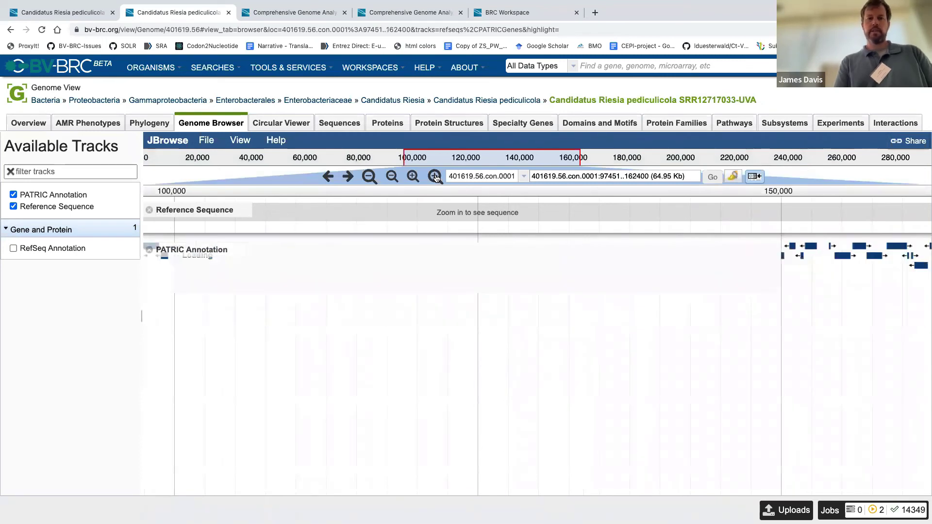
pyautogui.click(523, 178)
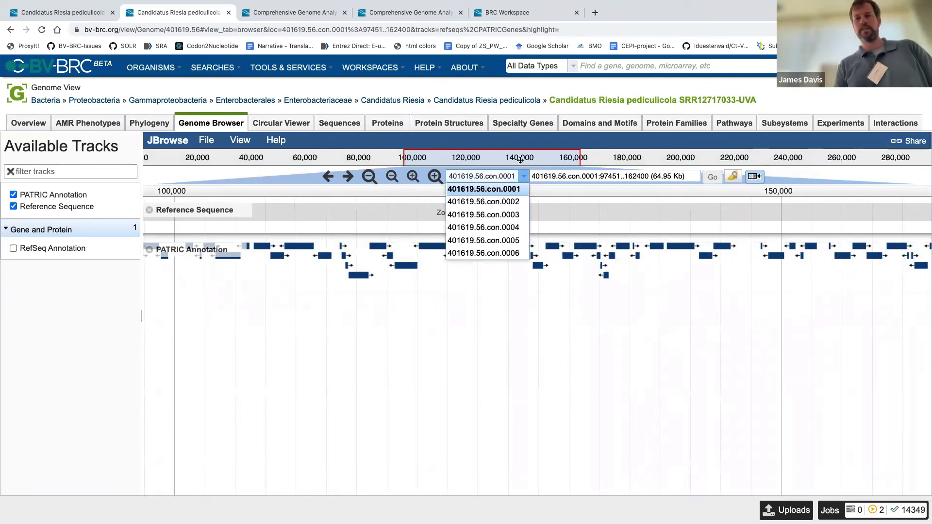
pyautogui.click(524, 179)
# Review the feature summary of the ATP-dependent protease La gene in the PATRIC Annotation track, and close it
pyautogui.moveTo(436, 251)
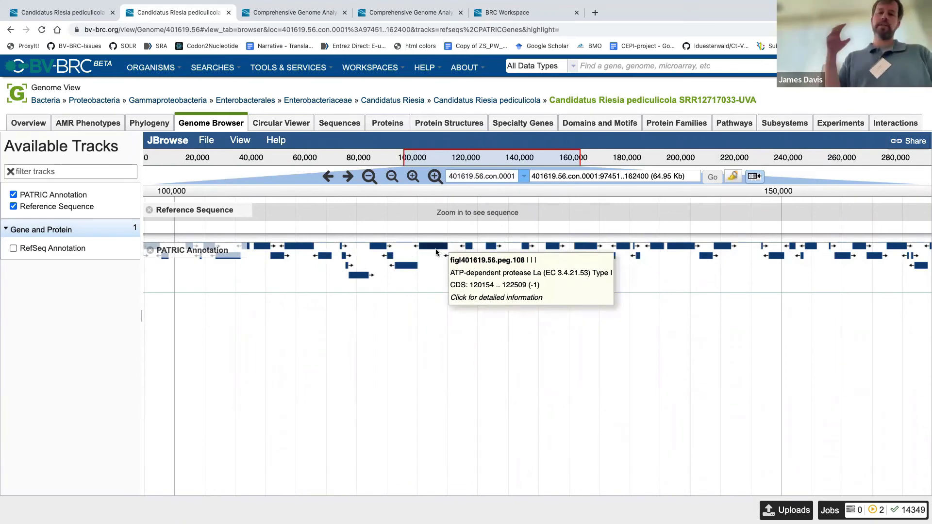
pyautogui.click(435, 250)
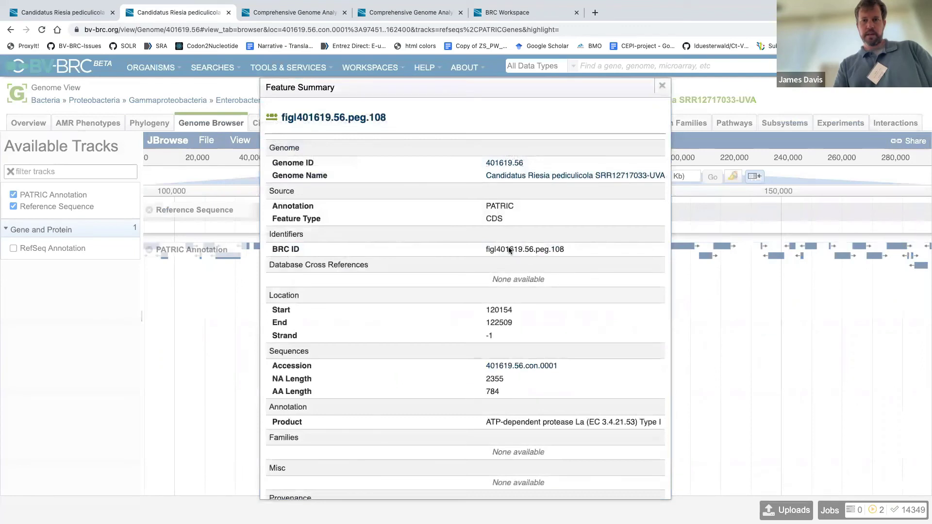
pyautogui.scroll(-1, 526, 418)
pyautogui.scroll(1, 535, 381)
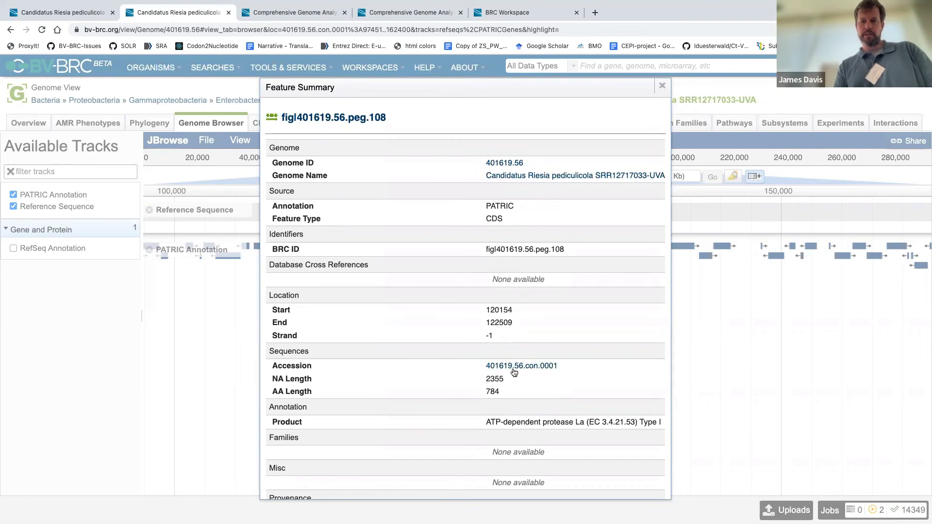
pyautogui.press('Escape')
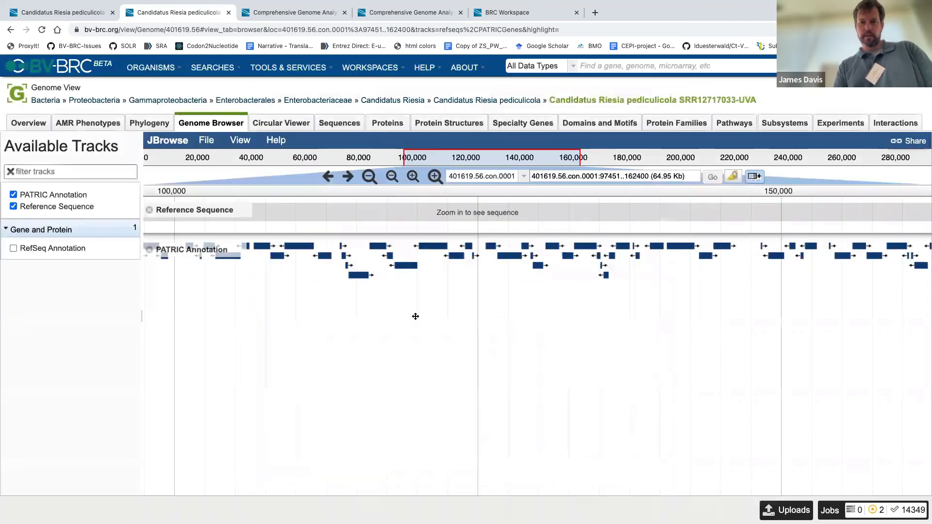
# Zoom the genome browser in until the nucleotide bases and six-frame translations of the reference sequence show
pyautogui.hscroll(-1, 416, 317)
pyautogui.click(434, 176)
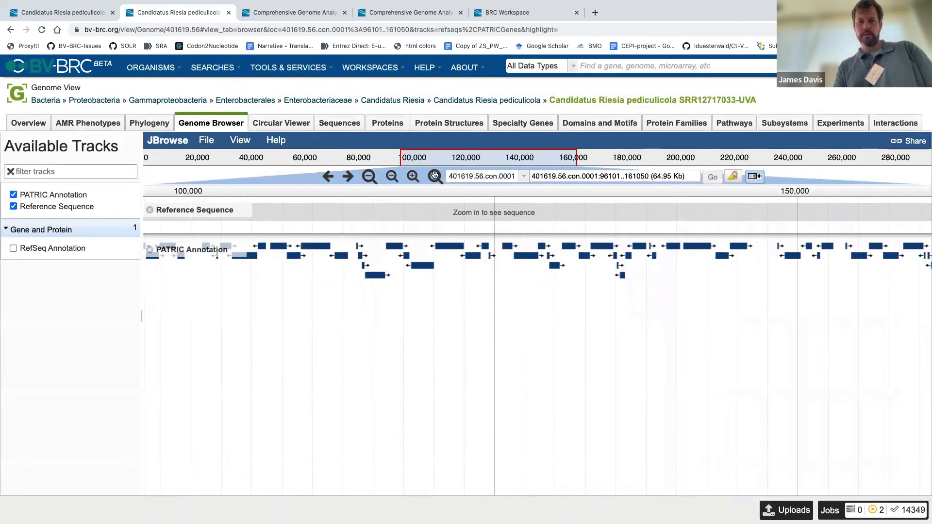
pyautogui.click(434, 176)
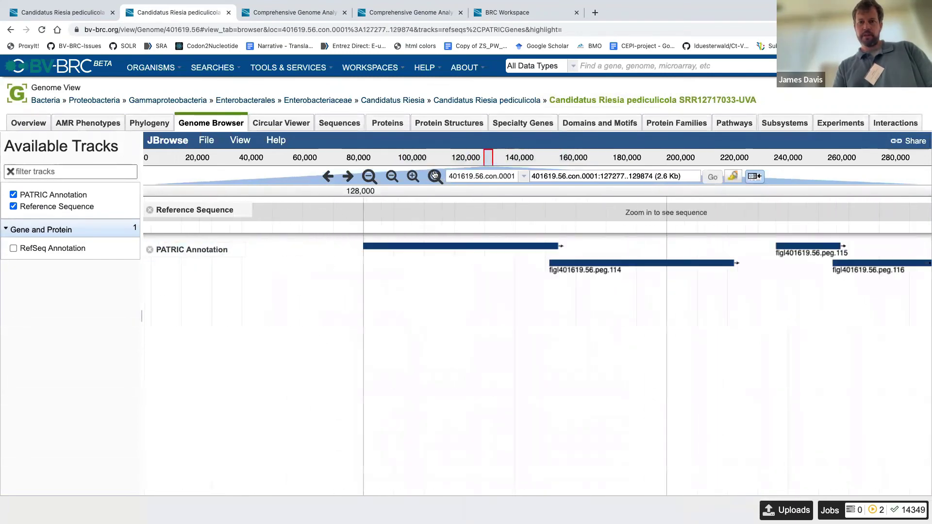
pyautogui.click(434, 176)
pyautogui.click(435, 176)
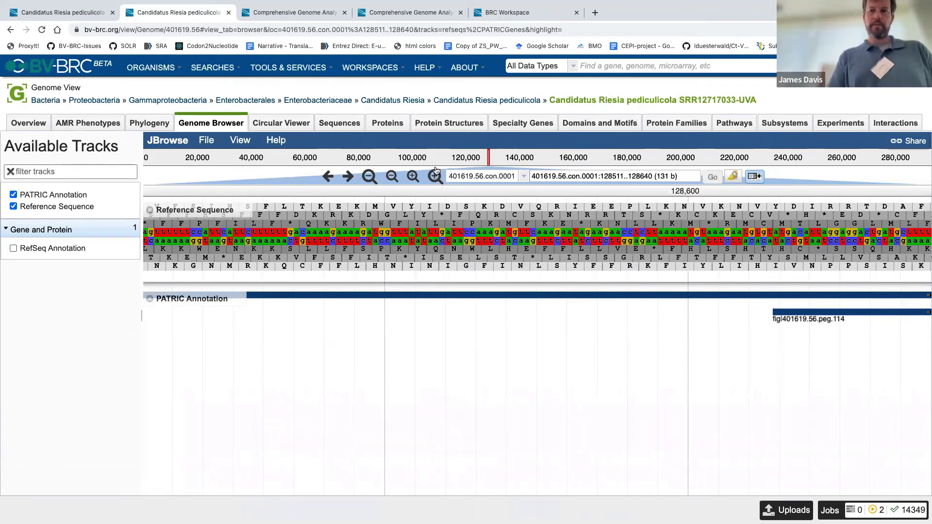
# Bring the start of fig|401619.56.peg.114 into view and examine its overlap with the preceding gene
pyautogui.moveTo(730, 273); pyautogui.dragTo(396, 286)
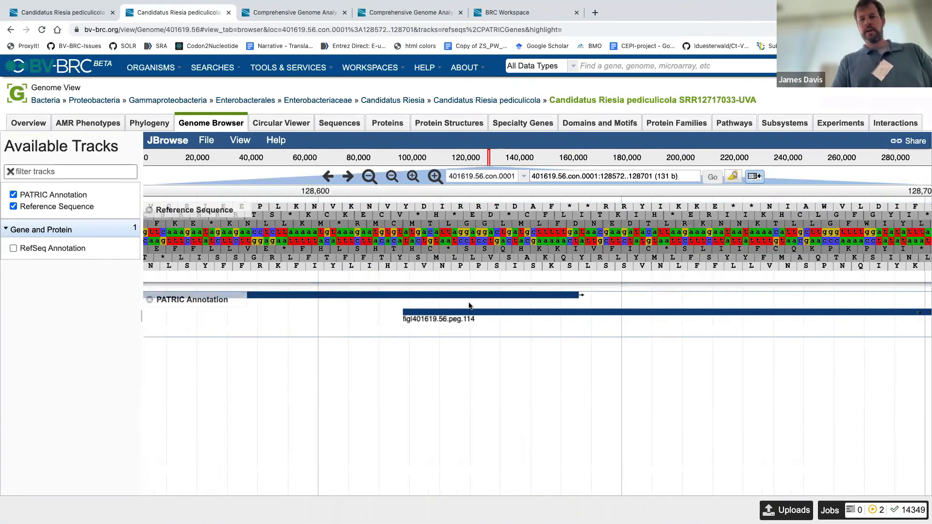
pyautogui.moveTo(466, 314)
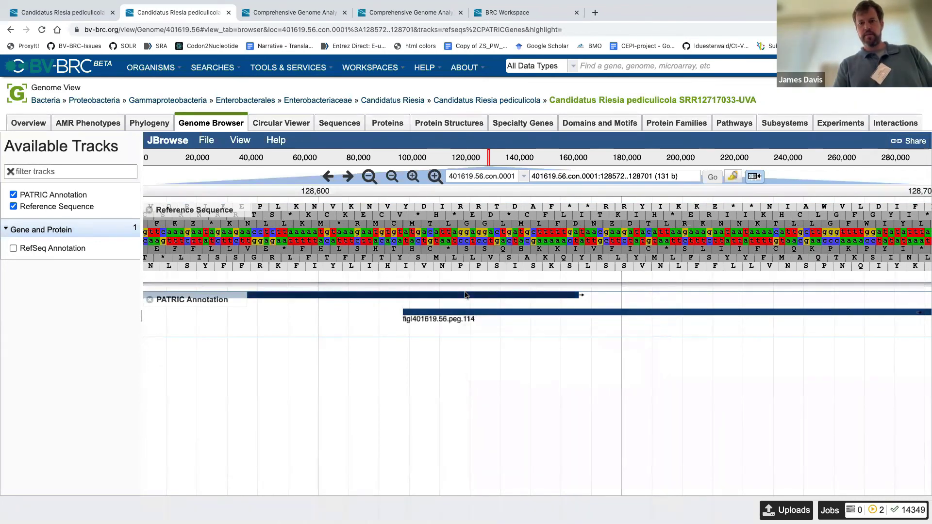
pyautogui.moveTo(464, 297)
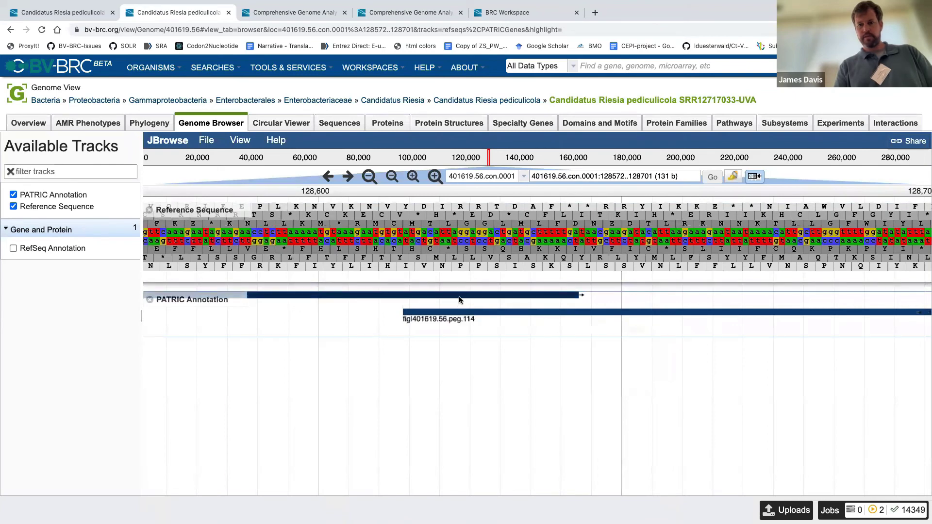
pyautogui.click(459, 296)
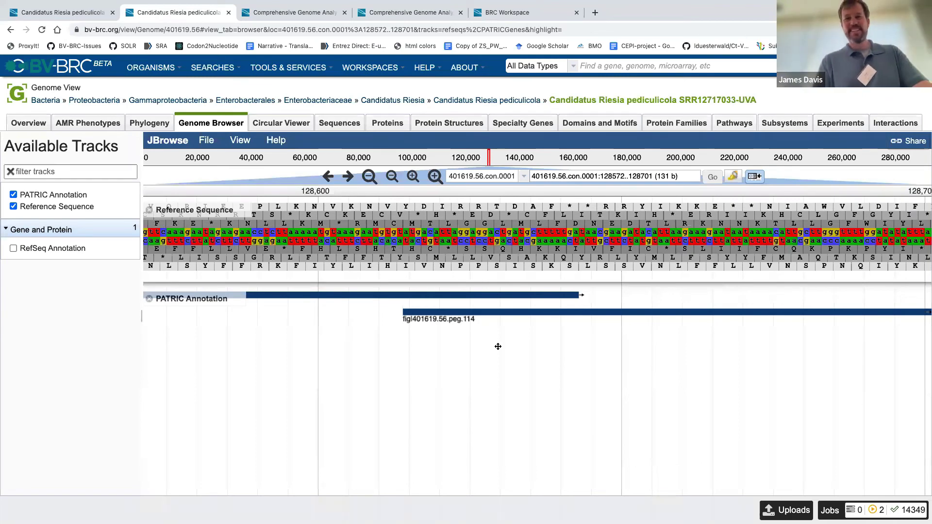
# View the circular genome map, and select assembly_contig_6 in the genome's sequence list to see its details
pyautogui.click(294, 127)
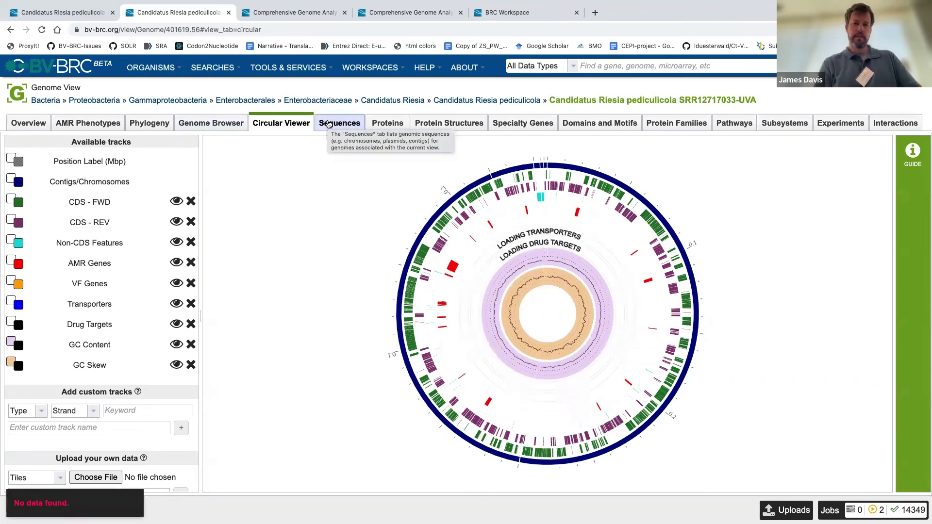
pyautogui.click(328, 124)
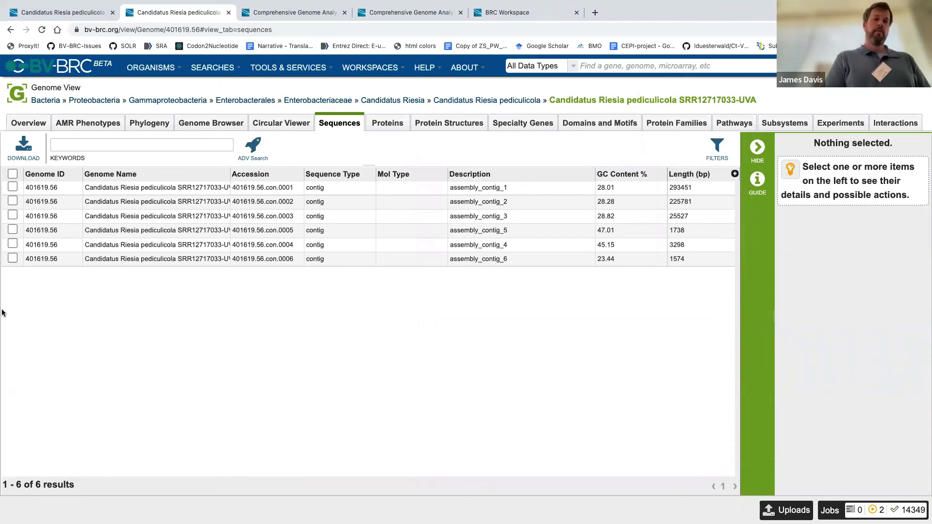
pyautogui.click(13, 258)
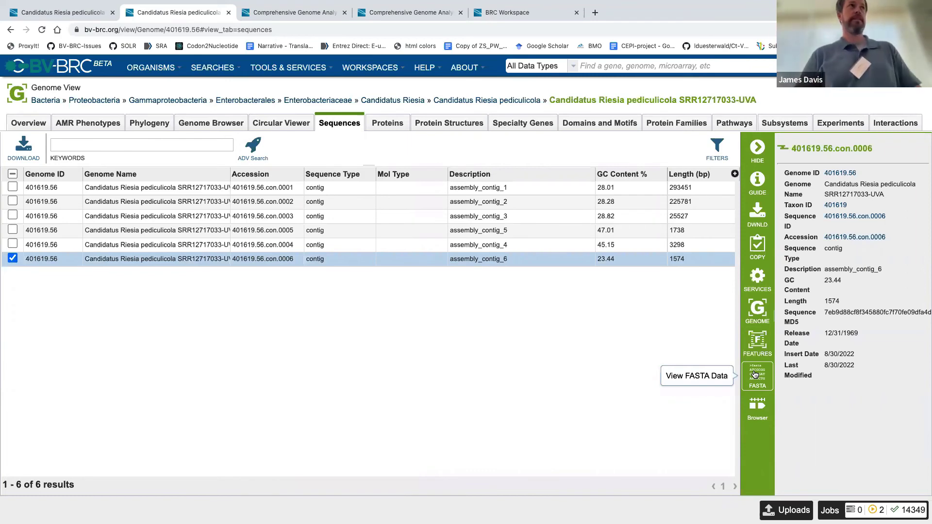
# Show the filters of the genome's protein list and remove the hypothetical protein and PATRIC annotation filters
pyautogui.click(394, 124)
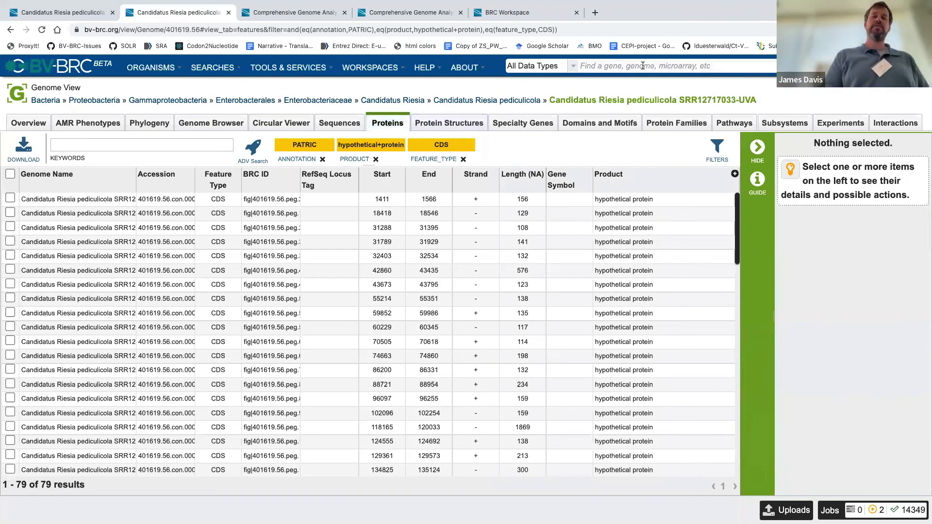
pyautogui.click(717, 145)
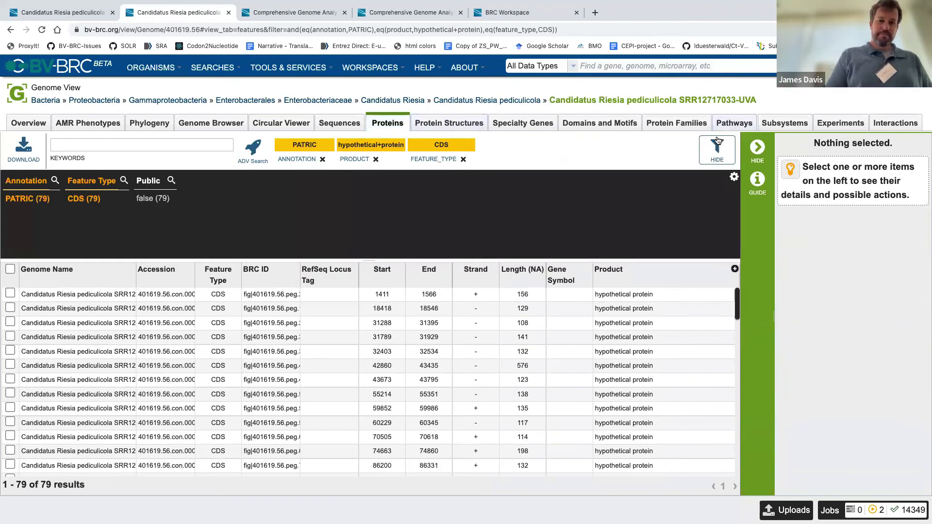
pyautogui.click(376, 159)
pyautogui.click(322, 160)
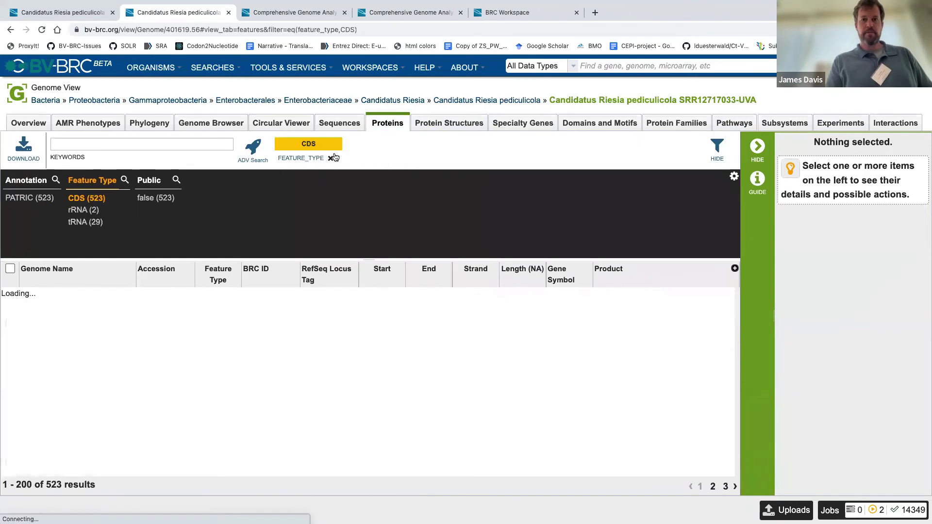
# Remove the CDS feature type filter from the genome's protein list, apply it again, and hide the filters
pyautogui.click(329, 159)
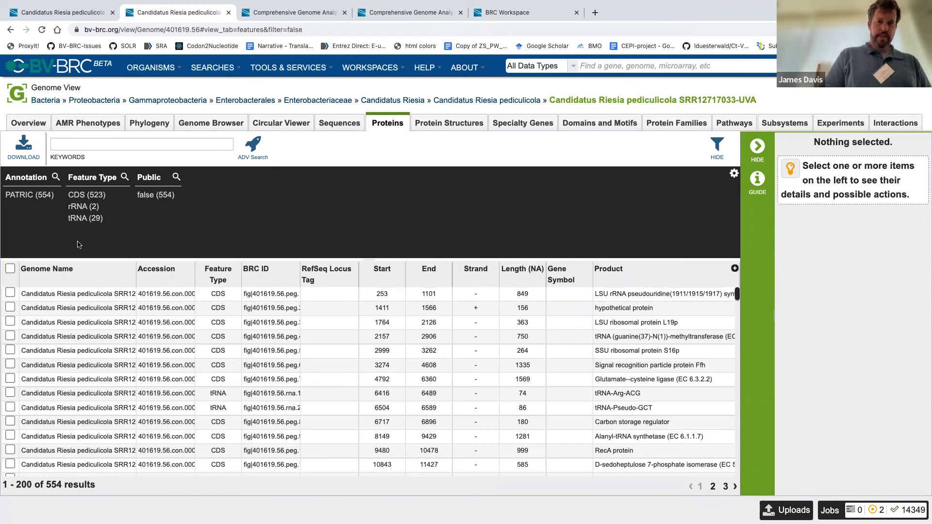
pyautogui.click(85, 195)
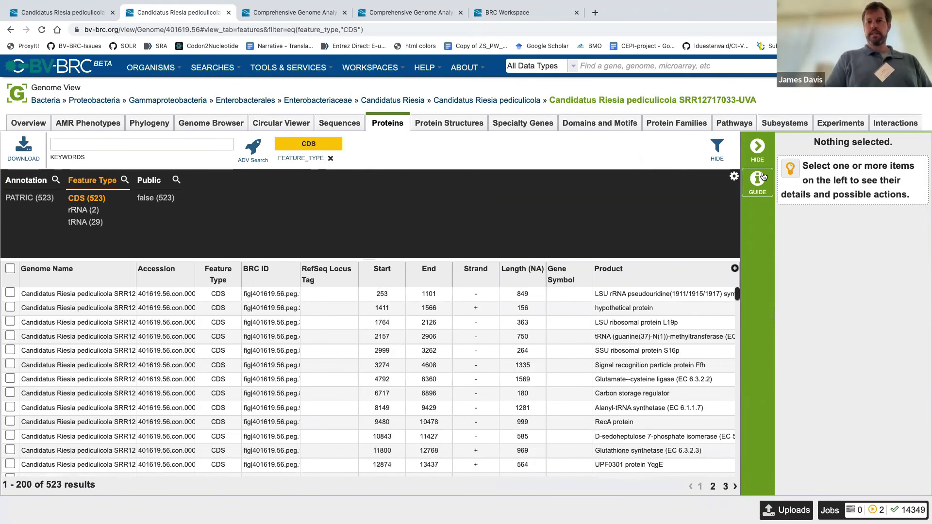
pyautogui.click(727, 154)
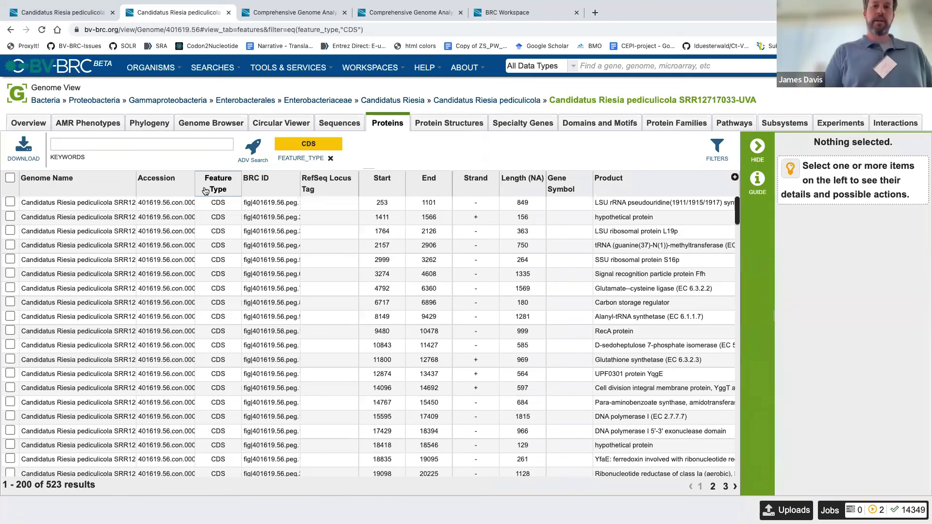
# Check the genome's protein structures and look through its list of specialty genes
pyautogui.click(439, 127)
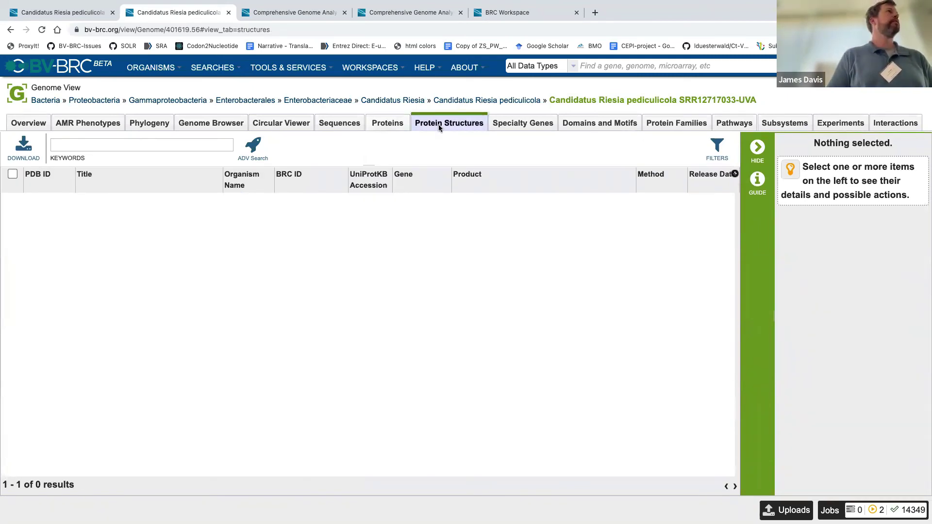
pyautogui.click(504, 124)
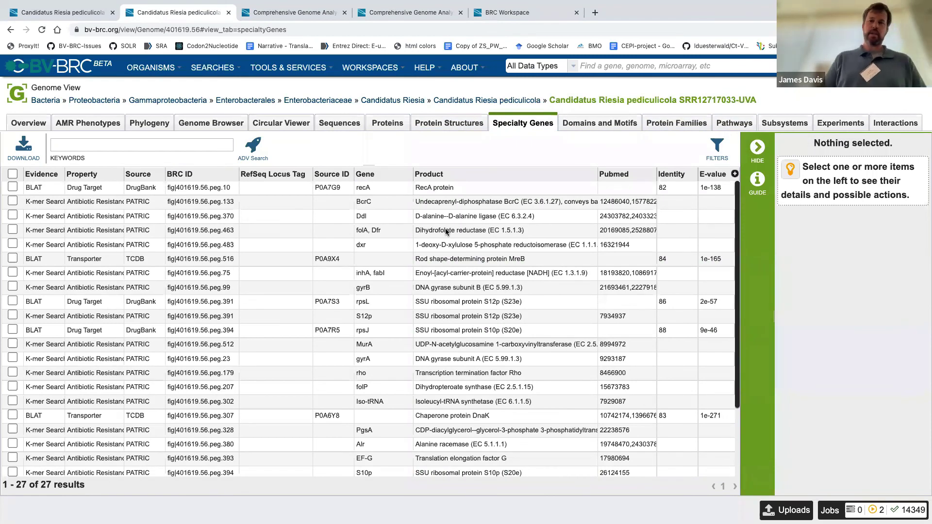
pyautogui.scroll(-2, 471, 241)
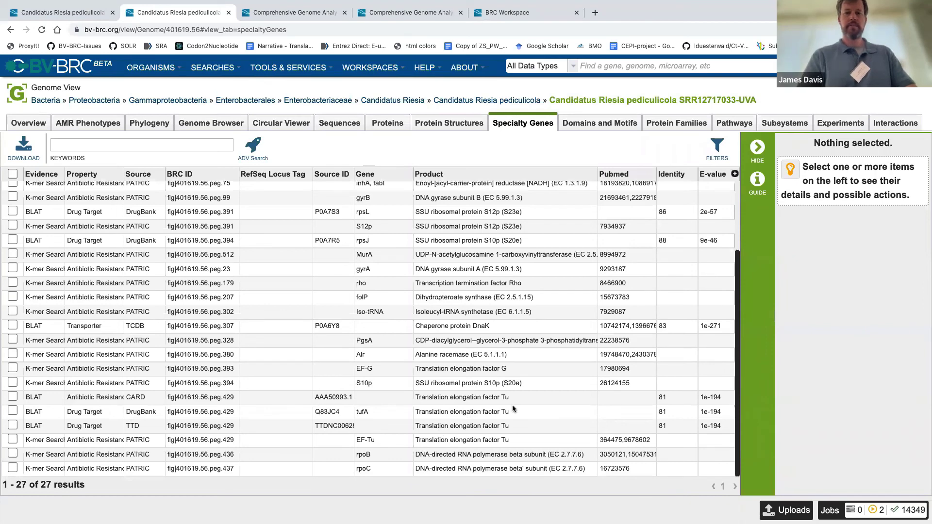
pyautogui.scroll(1, 471, 308)
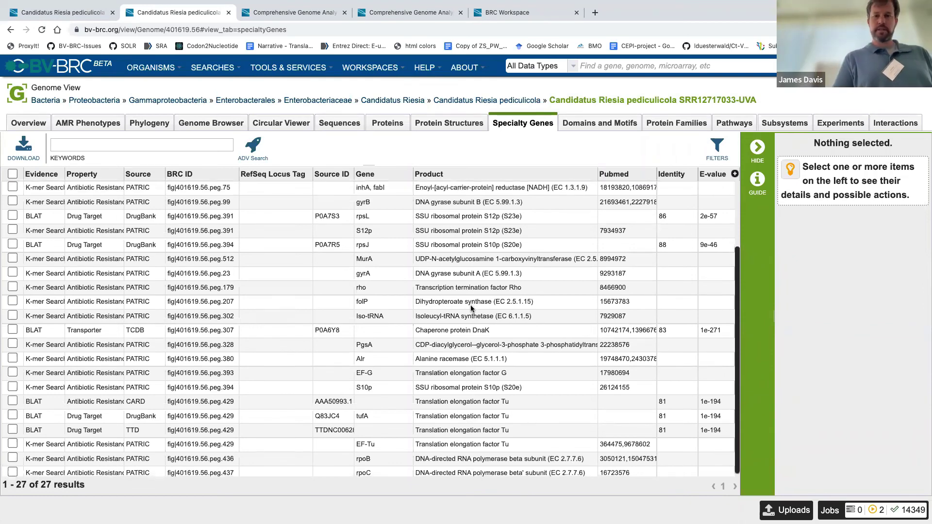
pyautogui.scroll(4, 471, 307)
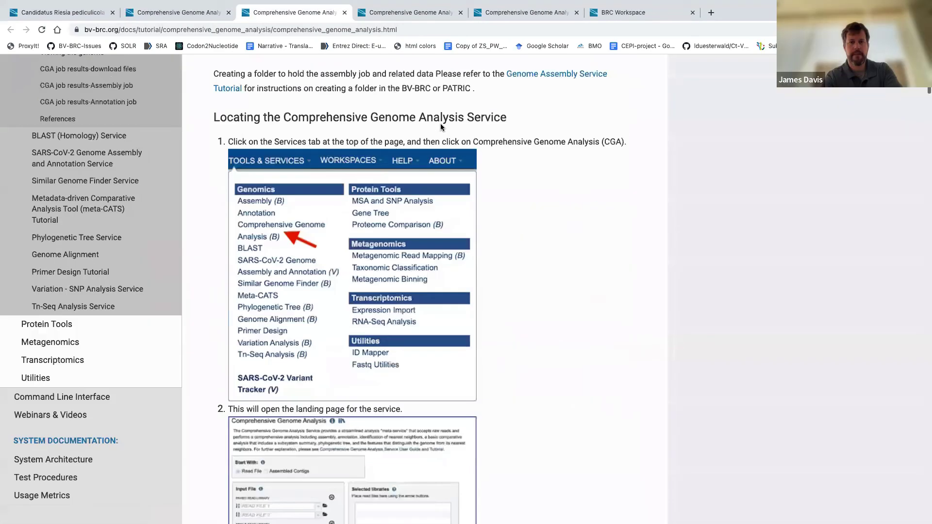
# Look through the Comprehensive Genome Analysis tutorial, from locating the service and the annotation results to the references
pyautogui.scroll(-10, 441, 123)
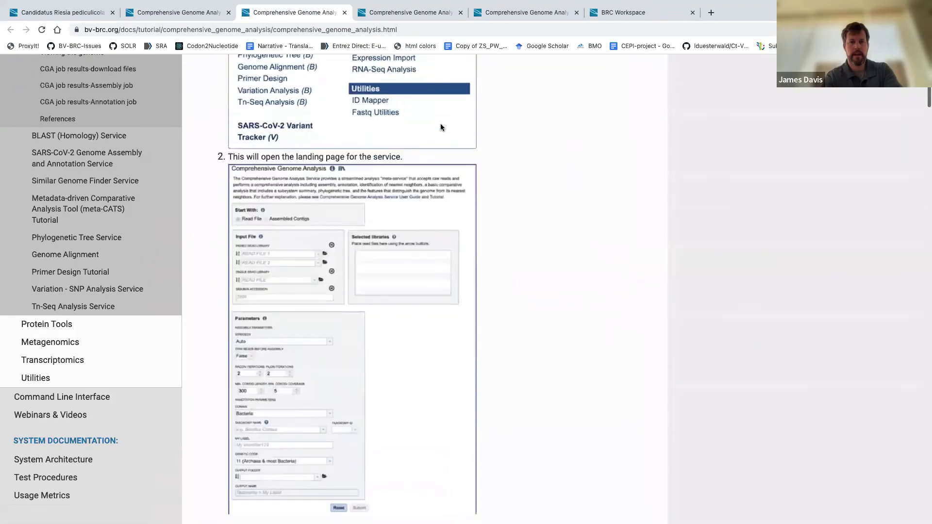
pyautogui.scroll(15, 441, 125)
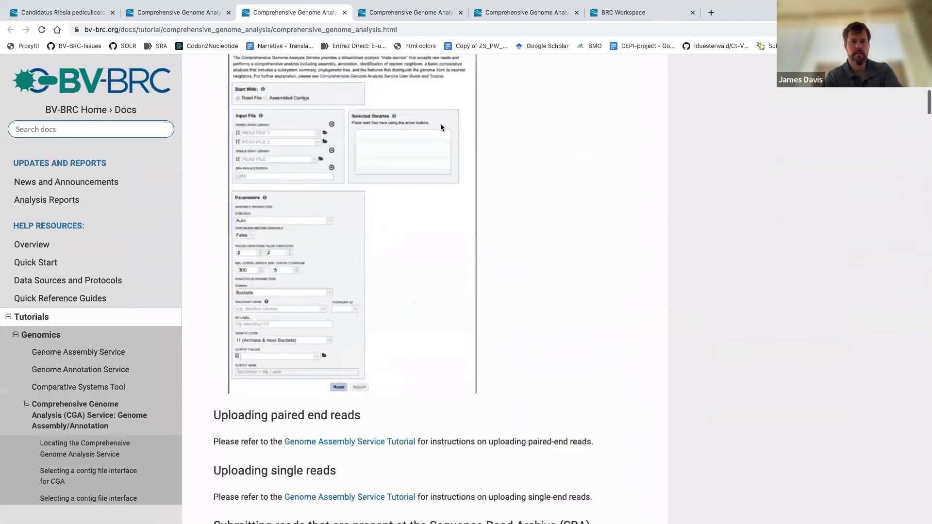
pyautogui.scroll(-20, 440, 125)
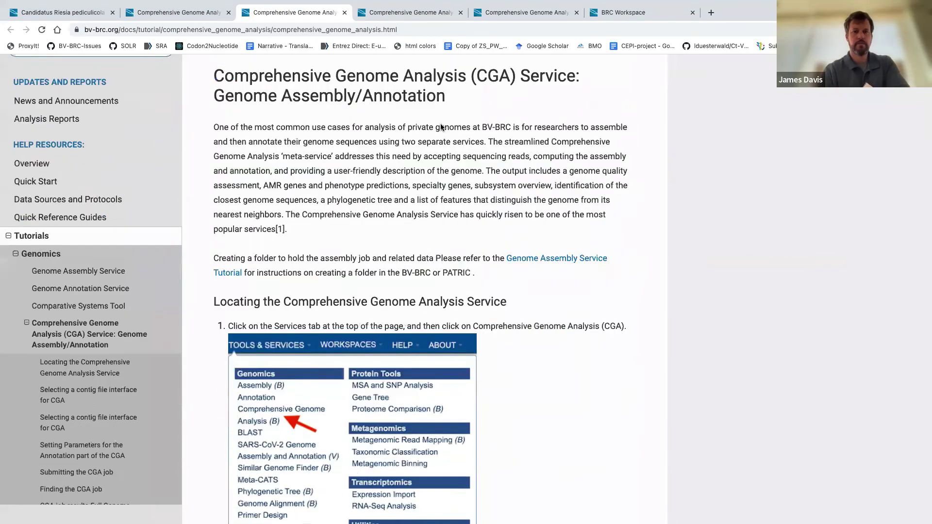
pyautogui.scroll(-10, 440, 127)
pyautogui.scroll(8, 440, 127)
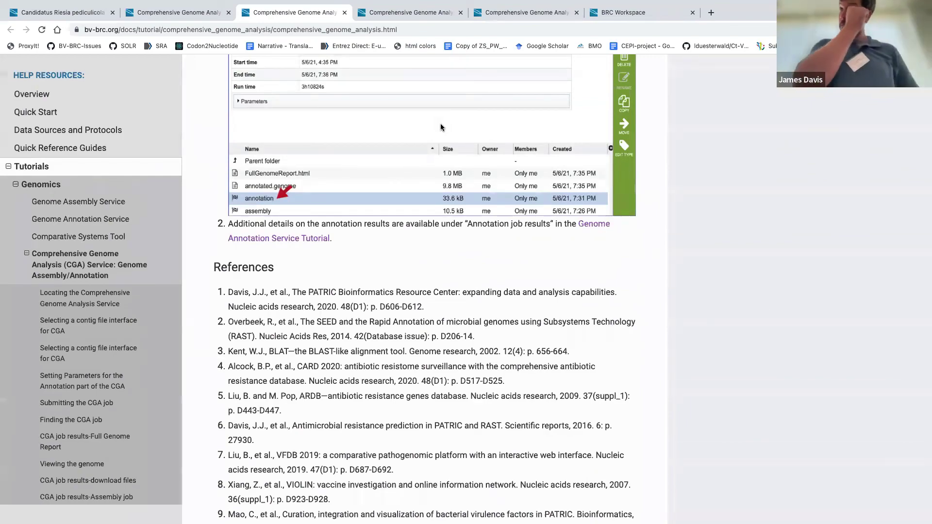
pyautogui.scroll(-10, 440, 127)
pyautogui.scroll(2, 441, 127)
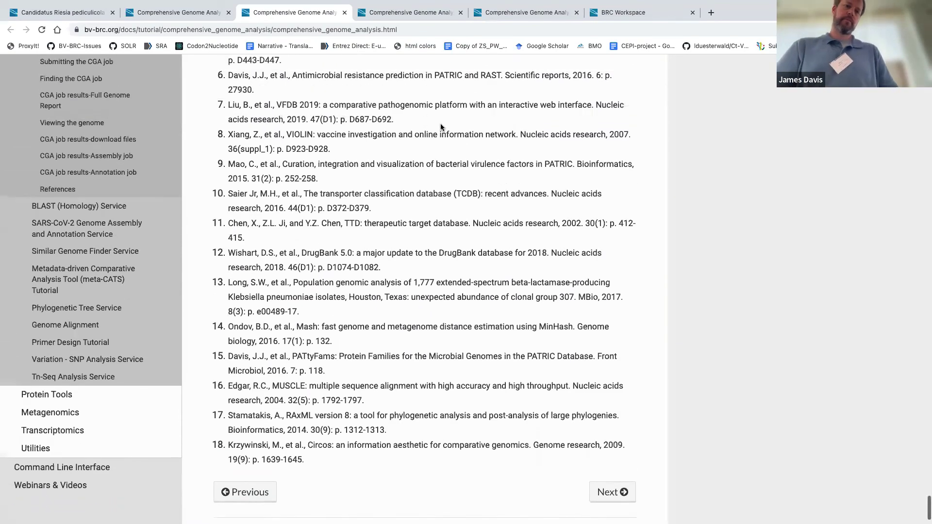
pyautogui.scroll(4, 441, 127)
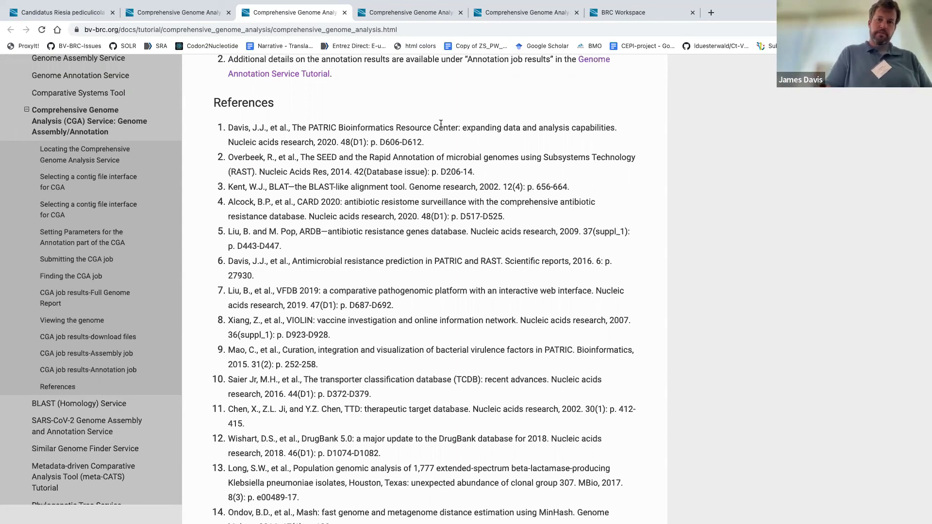
pyautogui.scroll(5, 440, 124)
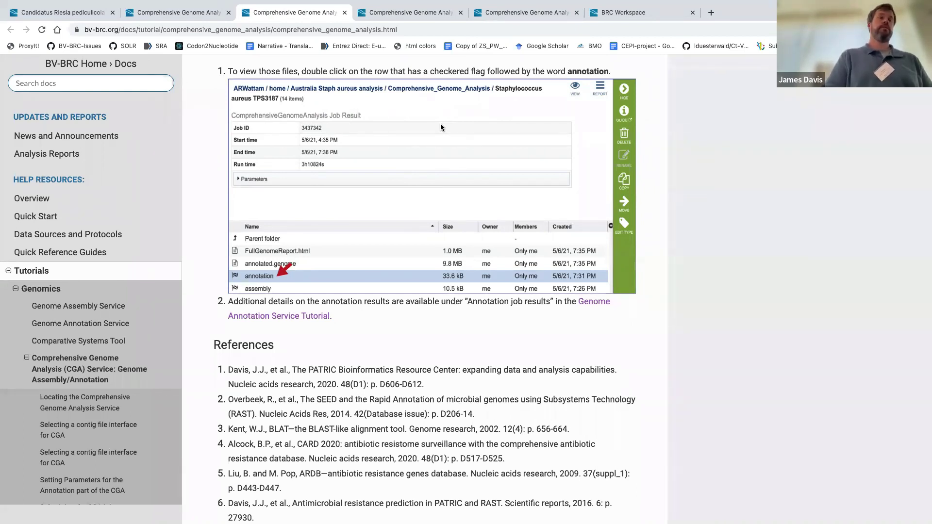
pyautogui.scroll(15, 441, 125)
pyautogui.scroll(20, 440, 125)
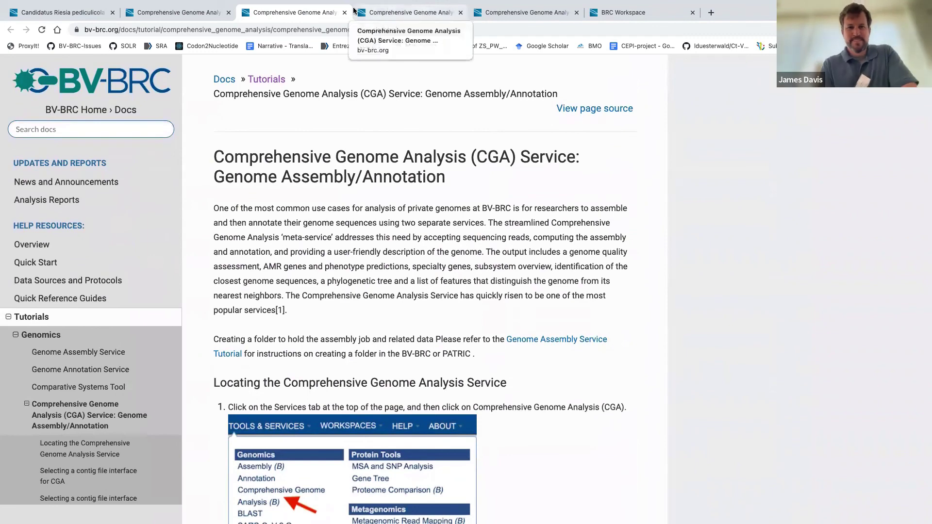
pyautogui.scroll(1, 440, 148)
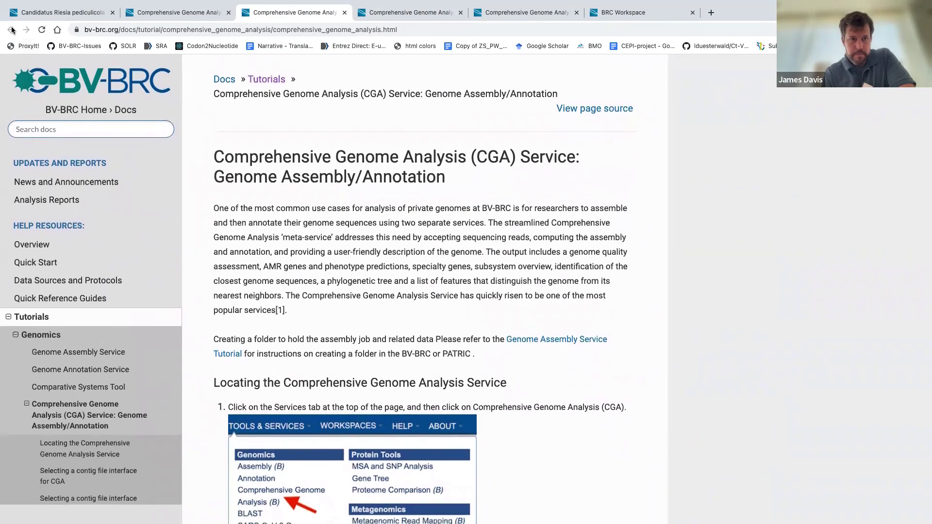
pyautogui.click(402, 15)
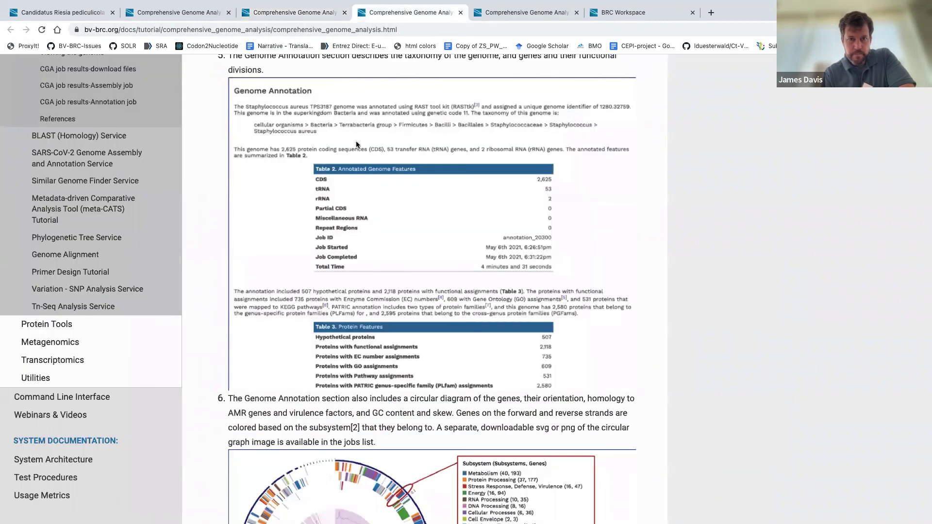
pyautogui.scroll(1, 305, 194)
# From the job list, open the completed Staphylococcus aureus SRR1955833 job and view the AMR phenotypes of its genome
pyautogui.click(179, 14)
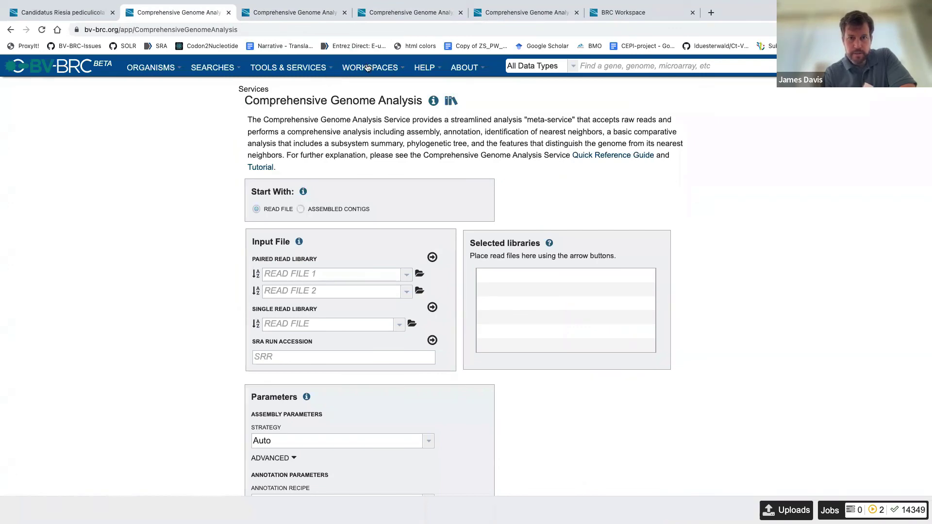
pyautogui.click(368, 68)
pyautogui.click(471, 90)
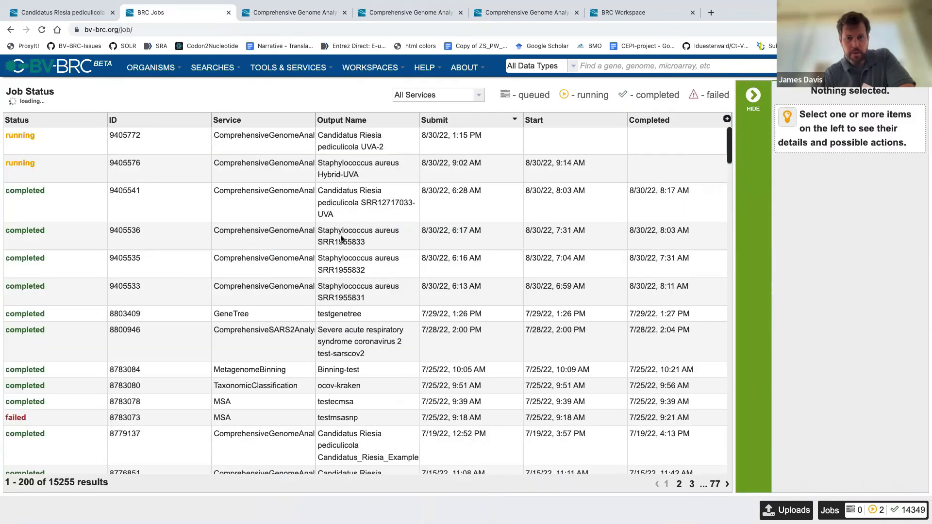
pyautogui.doubleClick(340, 238)
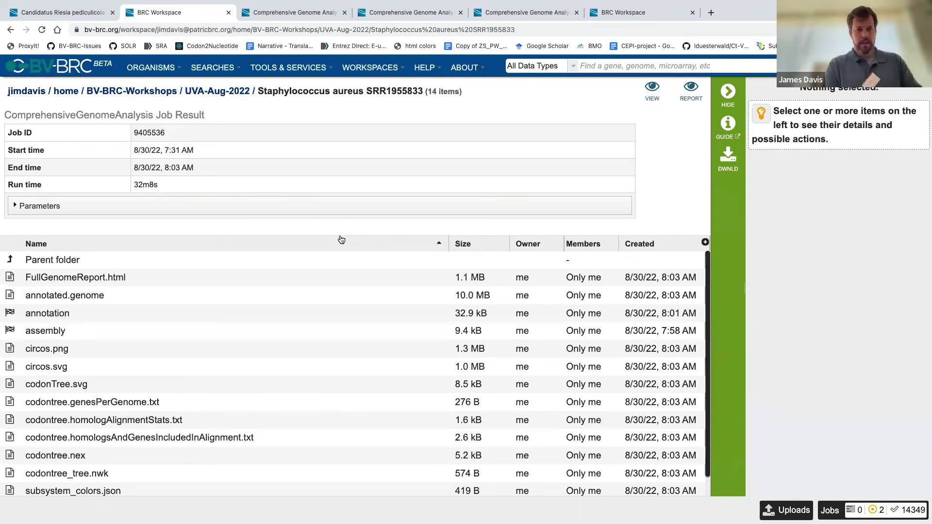
pyautogui.click(651, 91)
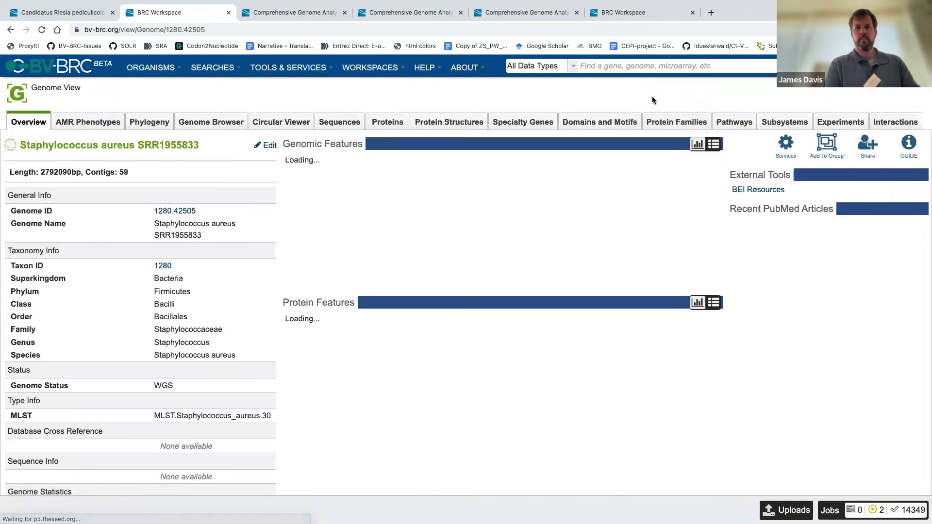
pyautogui.click(90, 122)
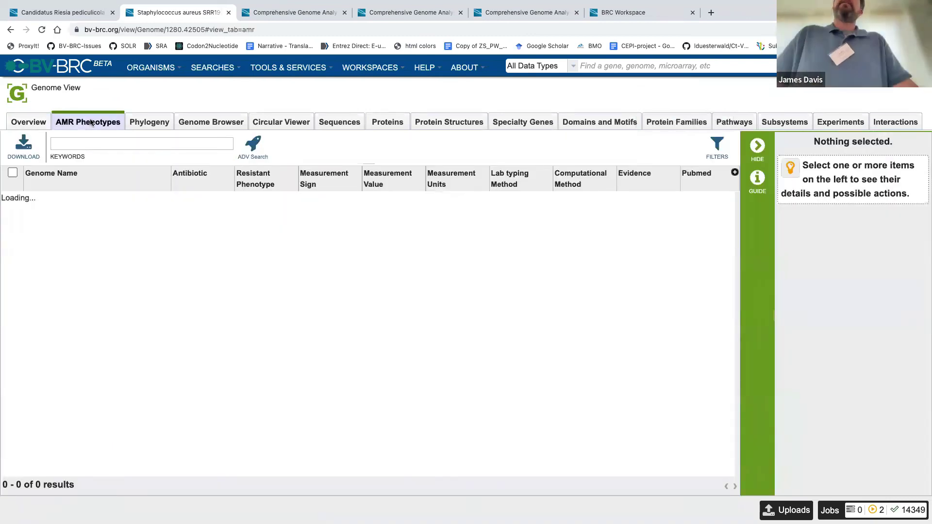